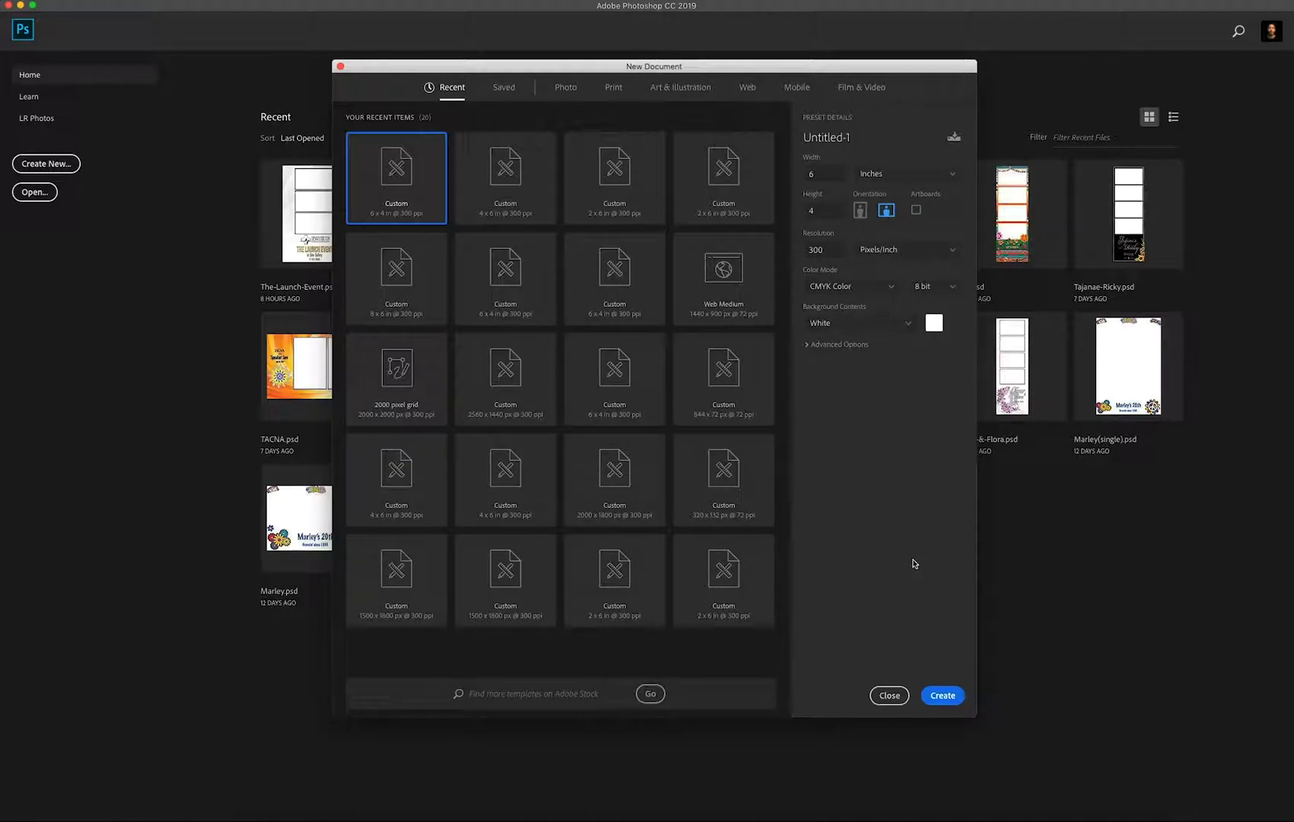
- Create a new 6 × 4 inch landscape document at 300 pixels/inch in CMYK Color with a white background
click(944, 698)
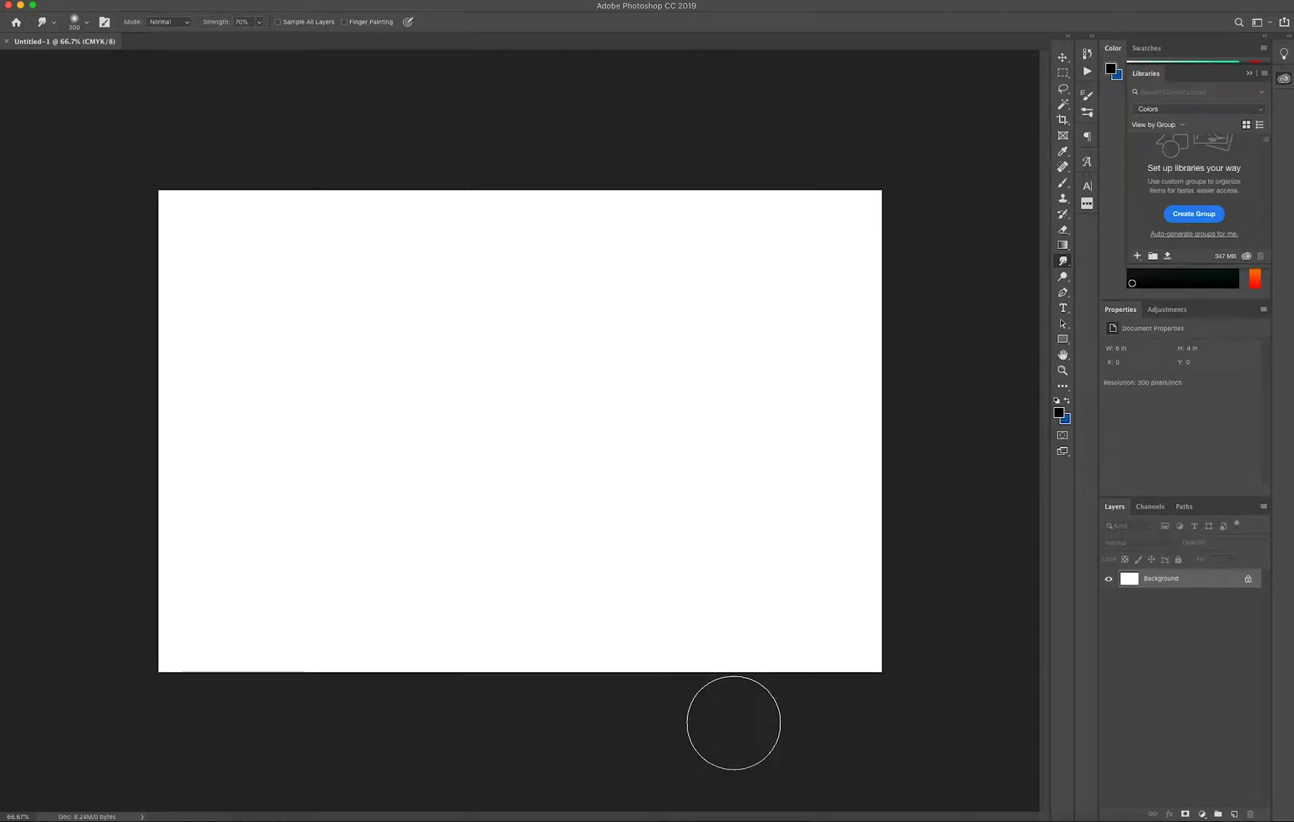
click(1062, 59)
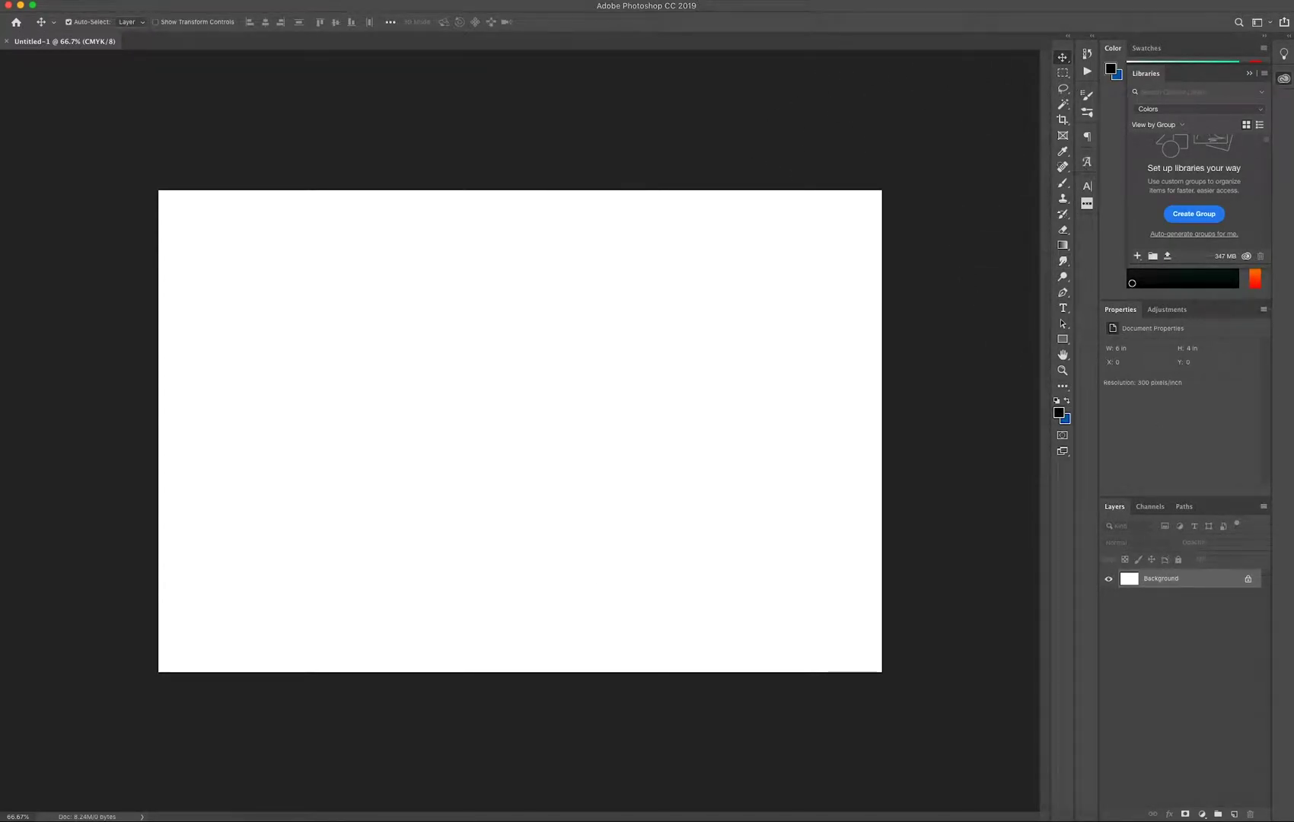
- Place the wedding couple photo on the canvas at about 3.05% scale, near the lower-left corner of the page
drag(1293, 395, 620, 380)
drag(1293, 437, 690, 376)
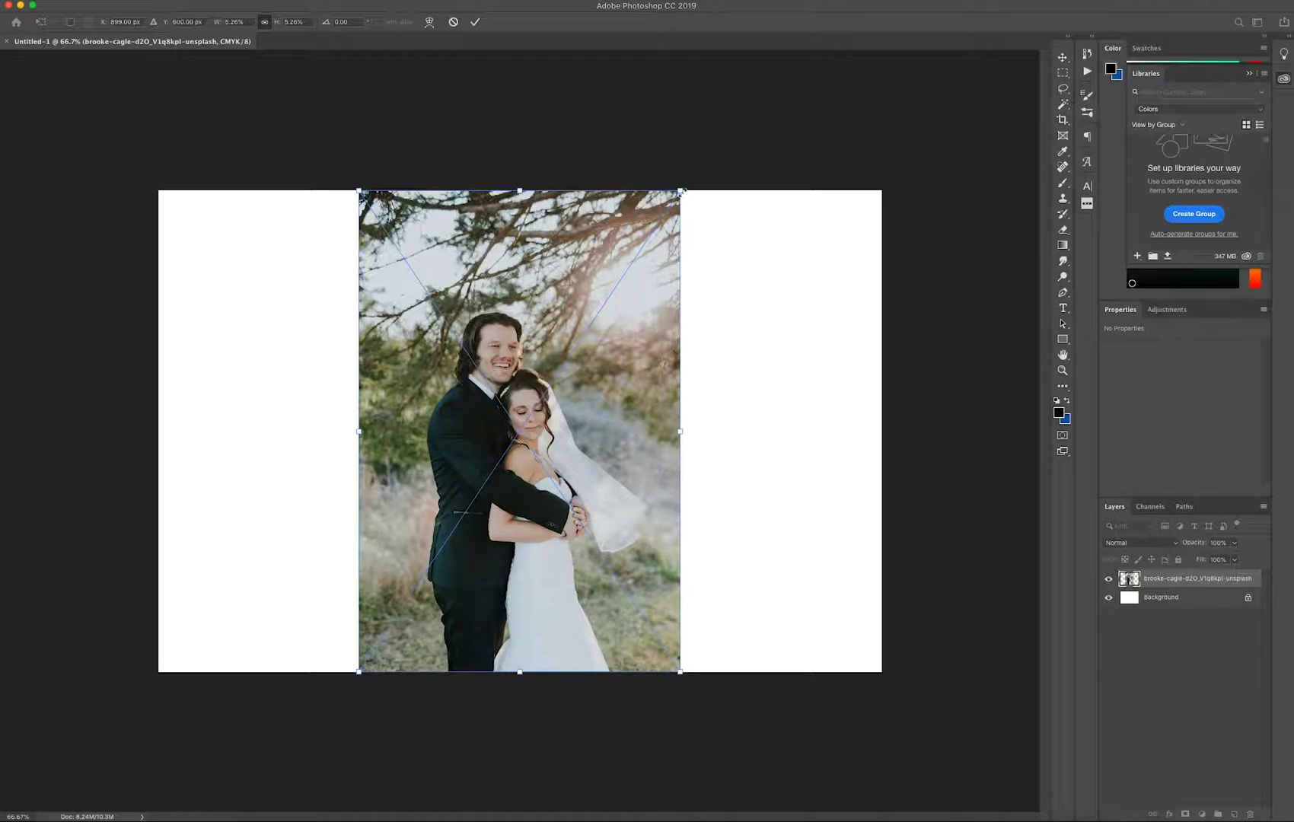
drag(680, 190, 527, 383)
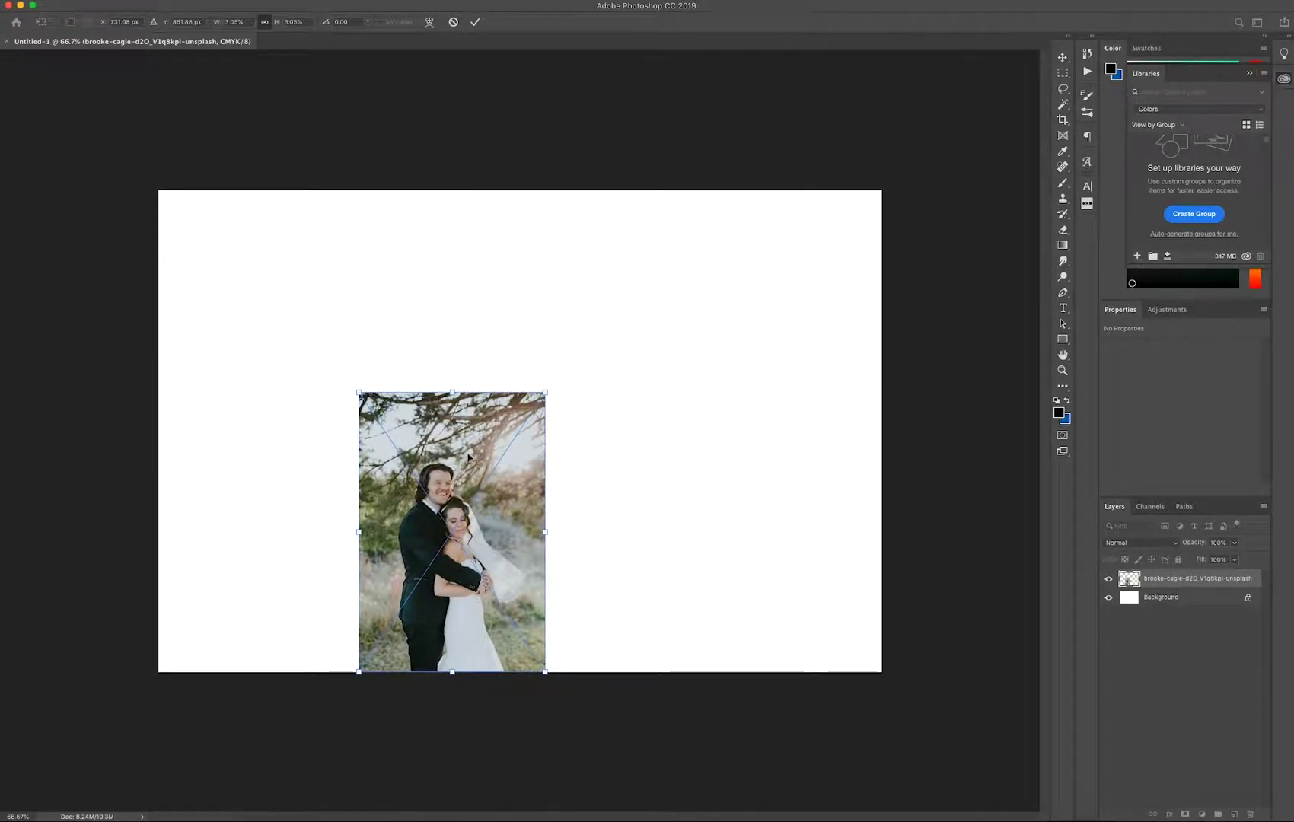
drag(461, 452, 313, 419)
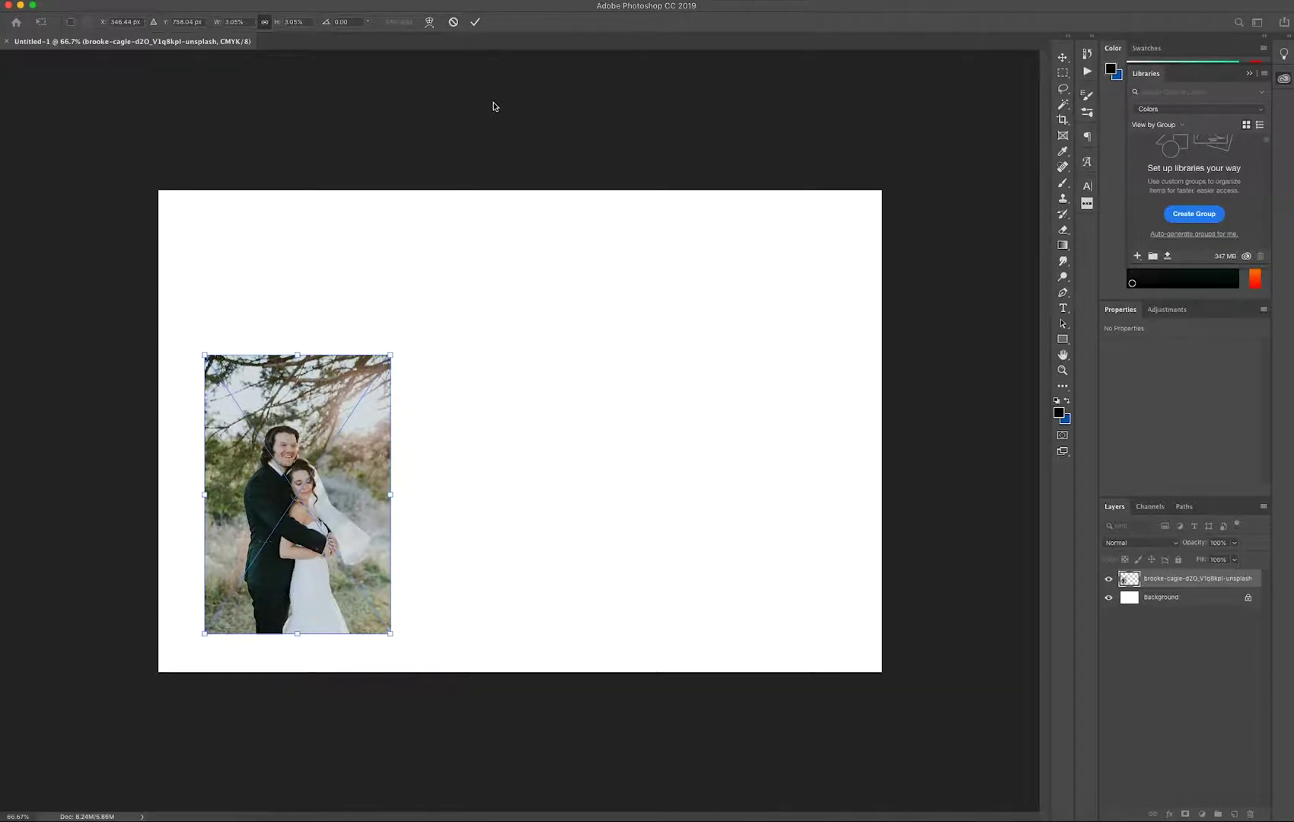
click(475, 23)
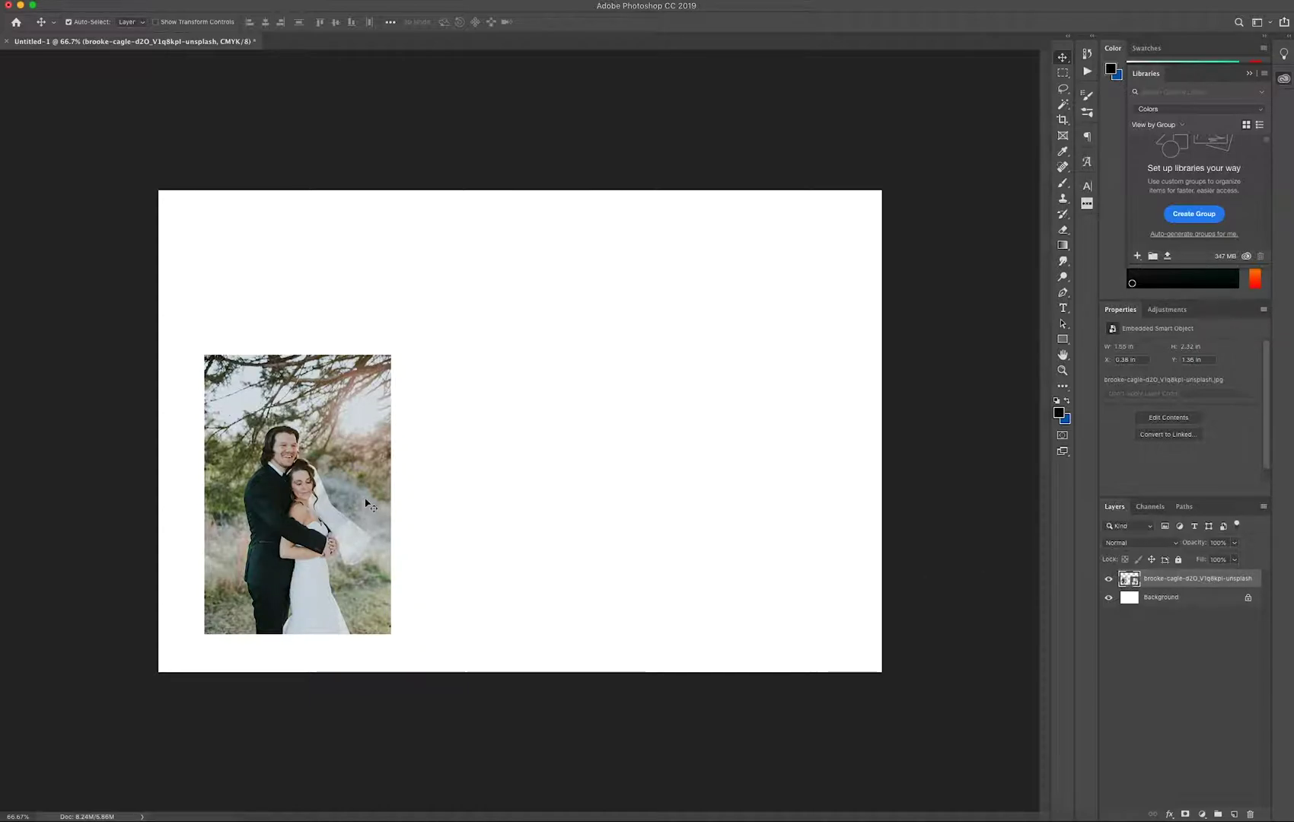
right_click(1165, 586)
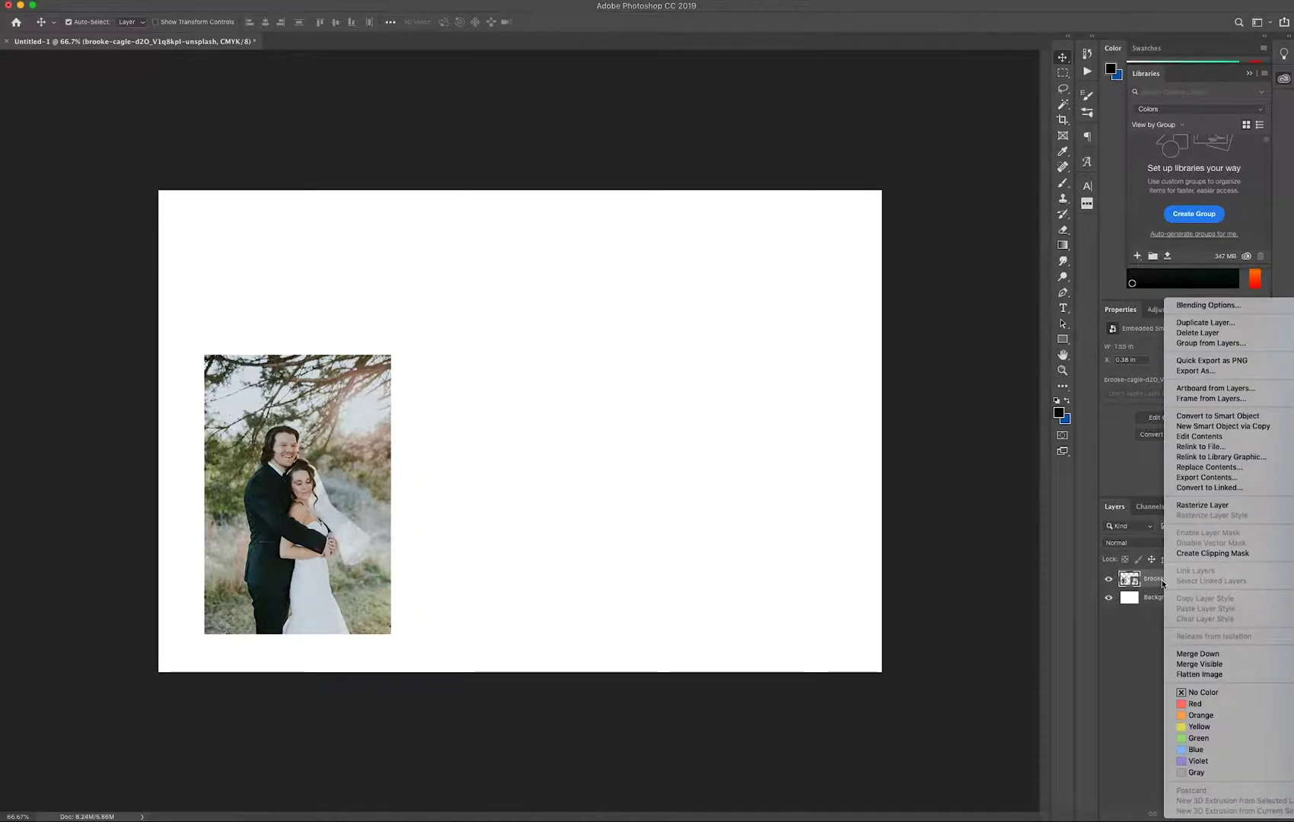
click(1152, 586)
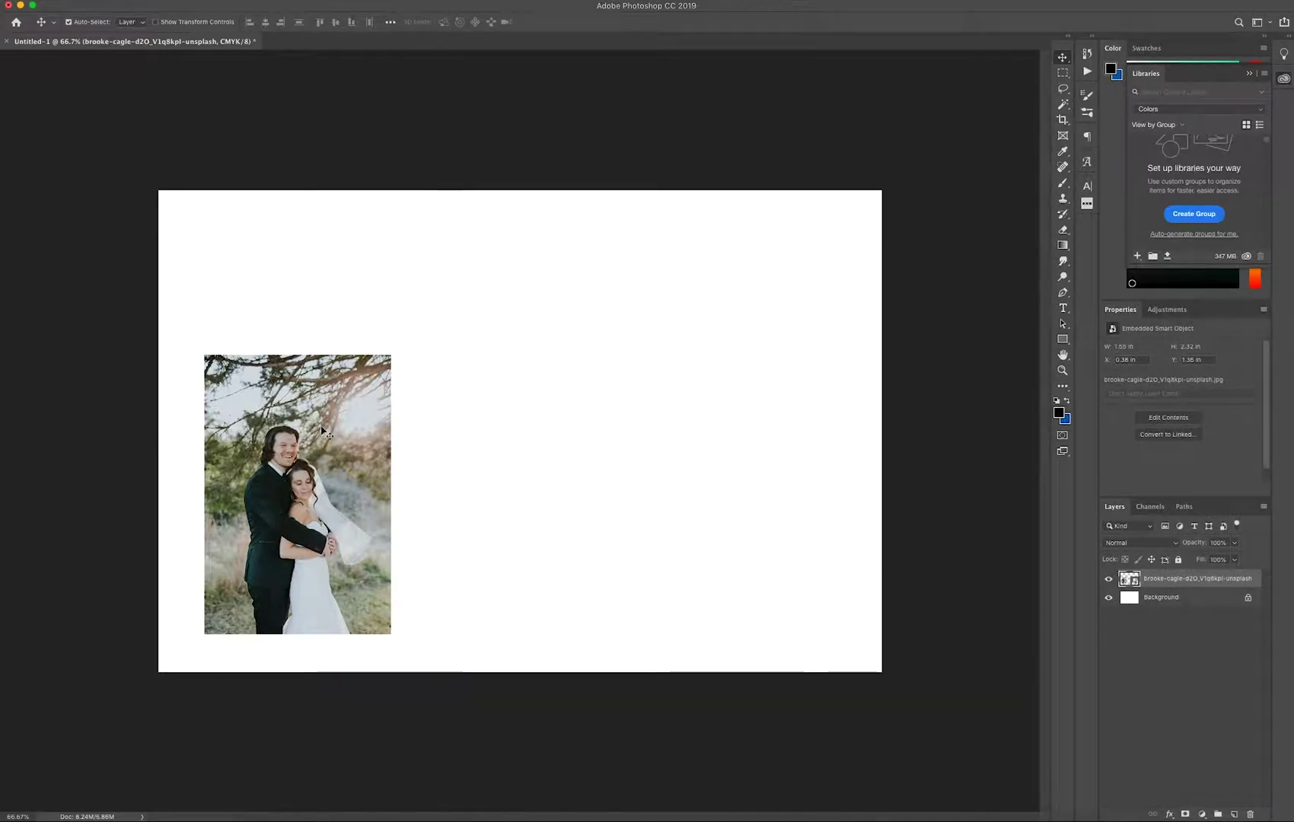
- Scale the wedding photo down proportionally to about 2.12% with Free Transform, keeping its lower-left corner in place
key(super)
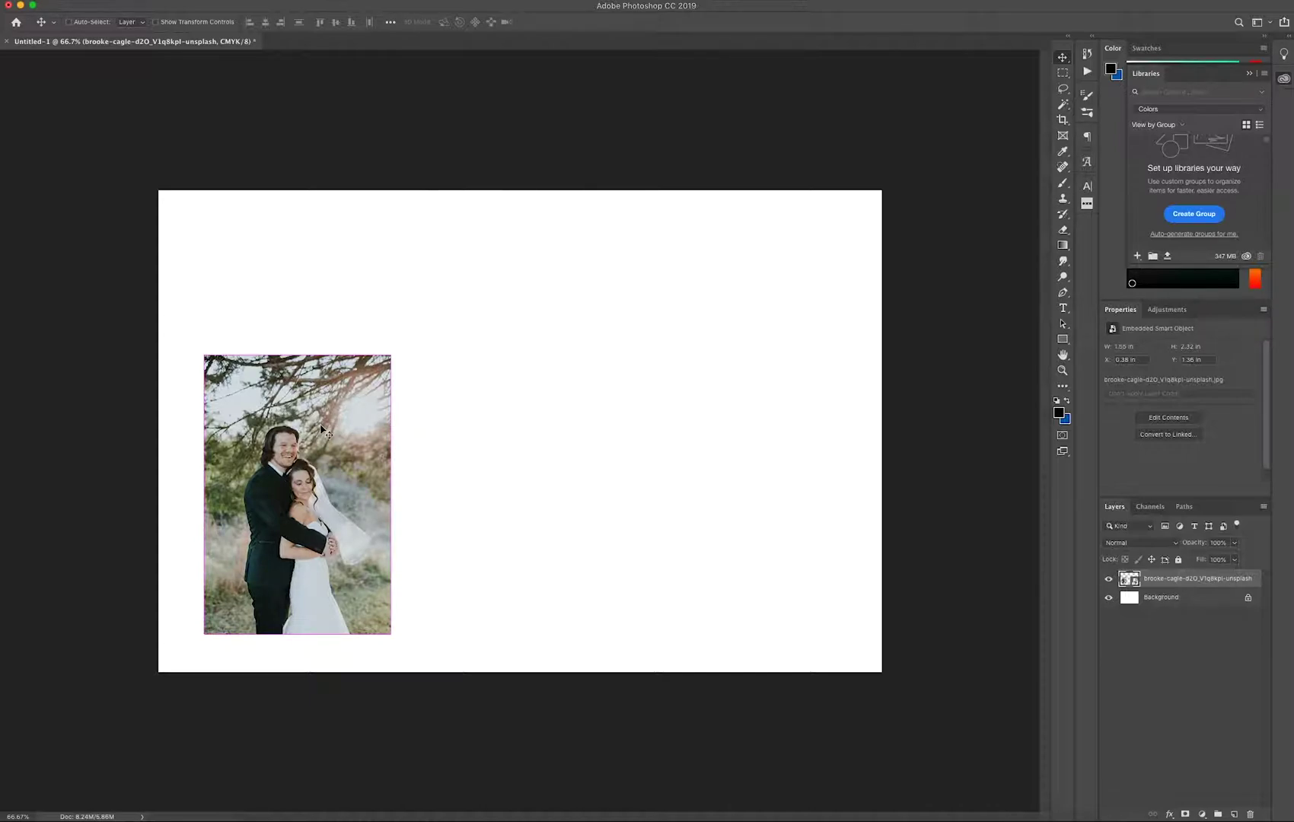
key(super+t)
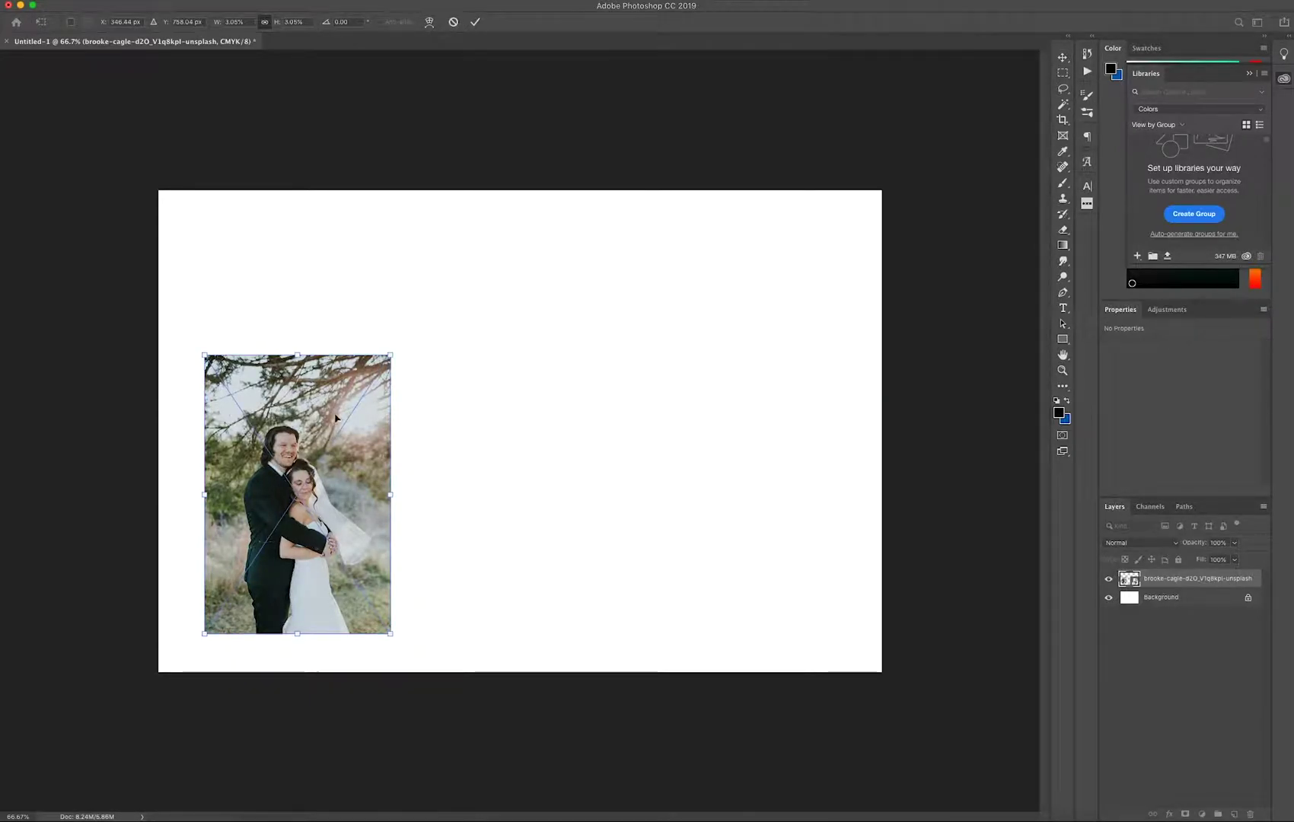
drag(391, 355, 333, 440)
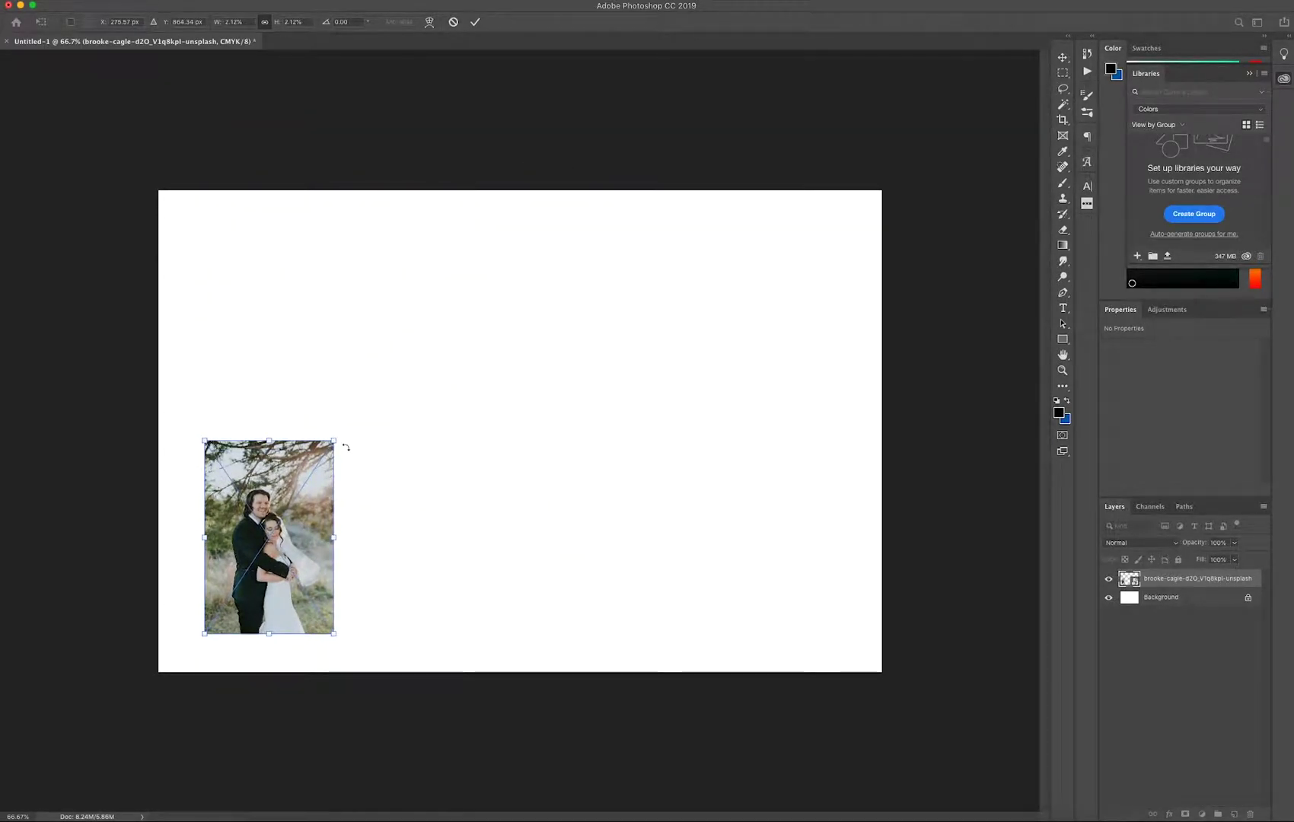
key(Return)
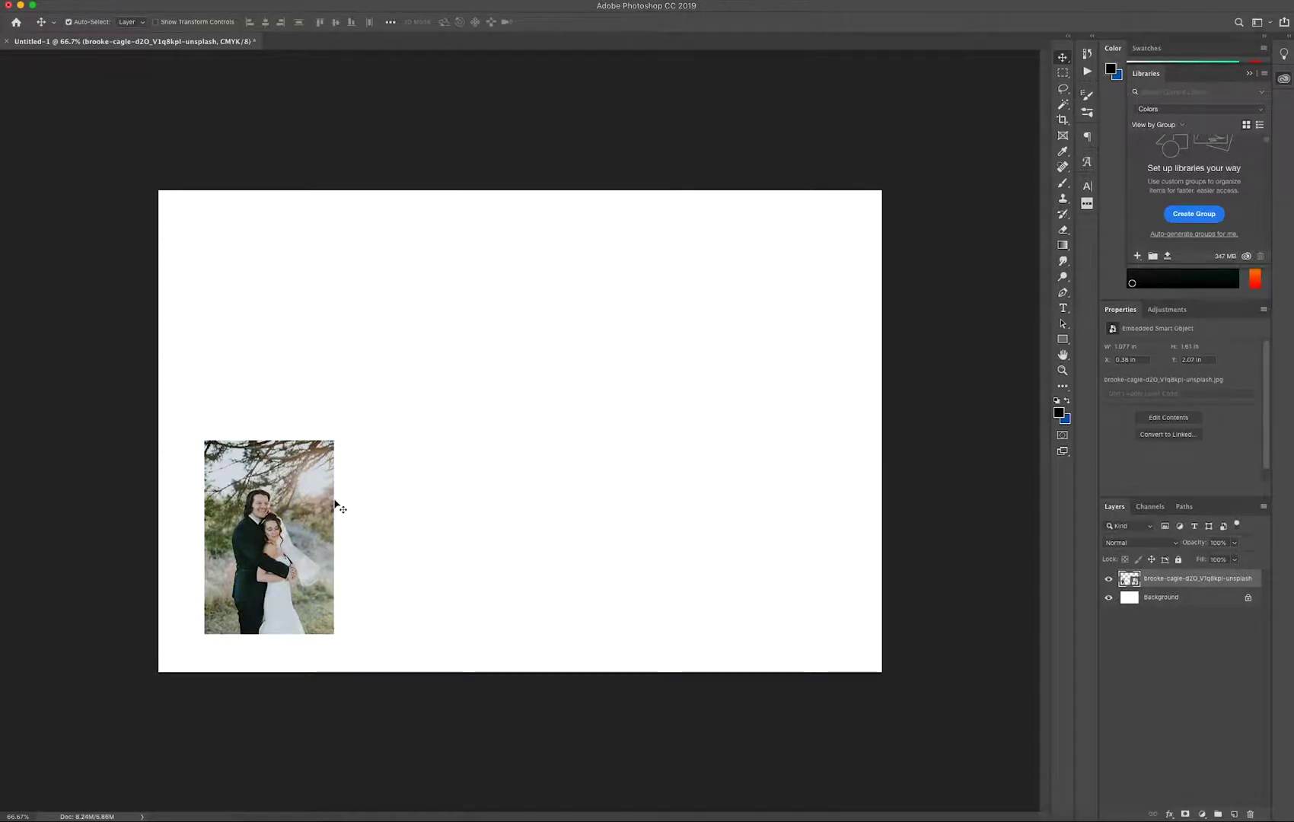
- Enlarge the wedding photo to about 3.72% with Free Transform and undo that enlargement
key(super+t)
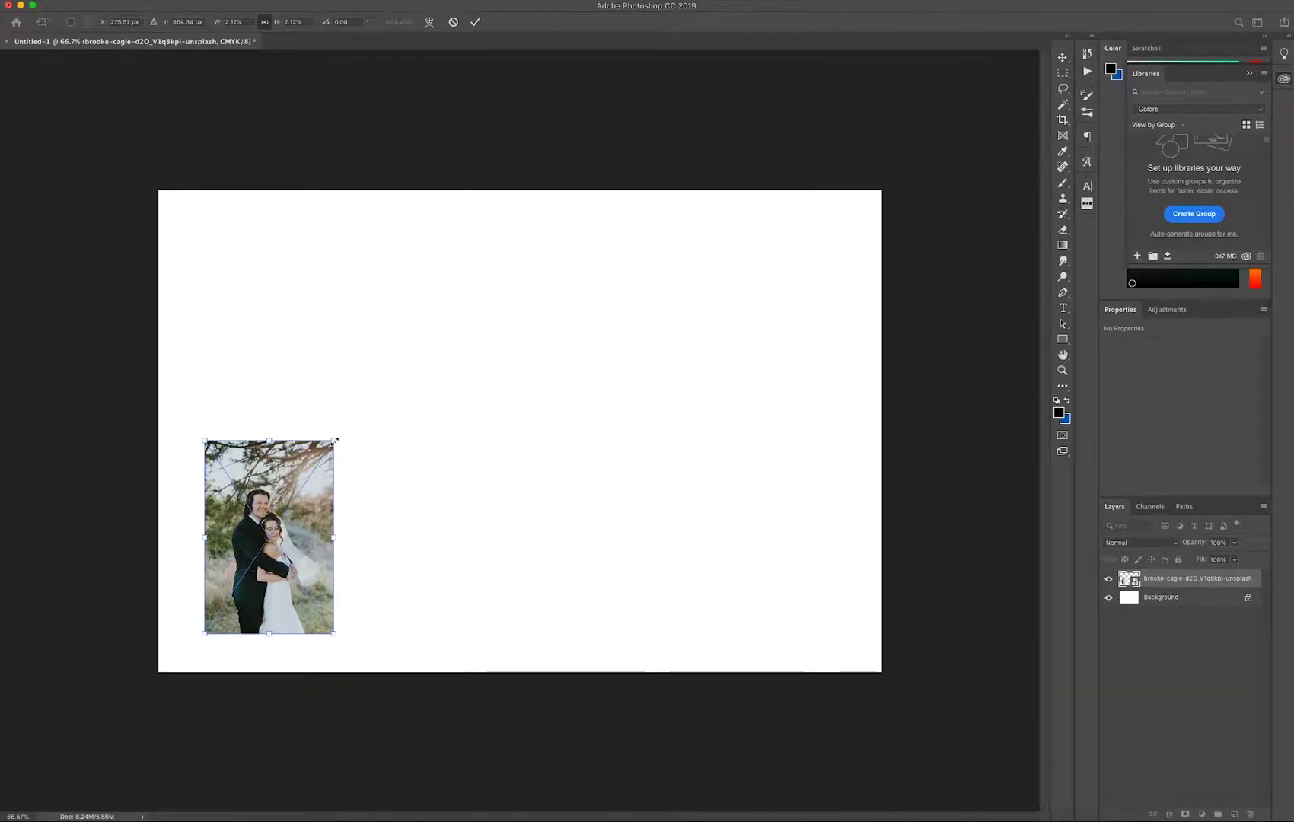
drag(335, 440, 465, 316)
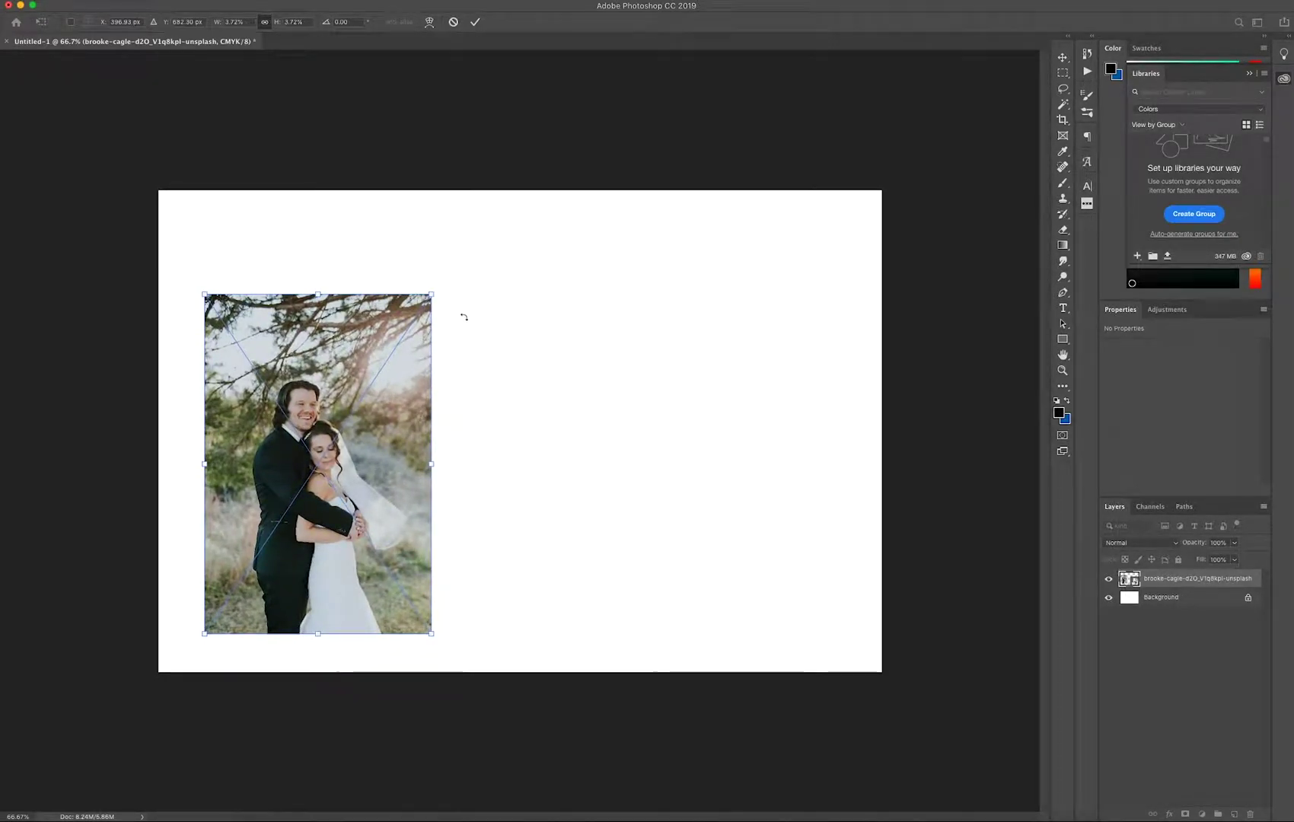
key(Return)
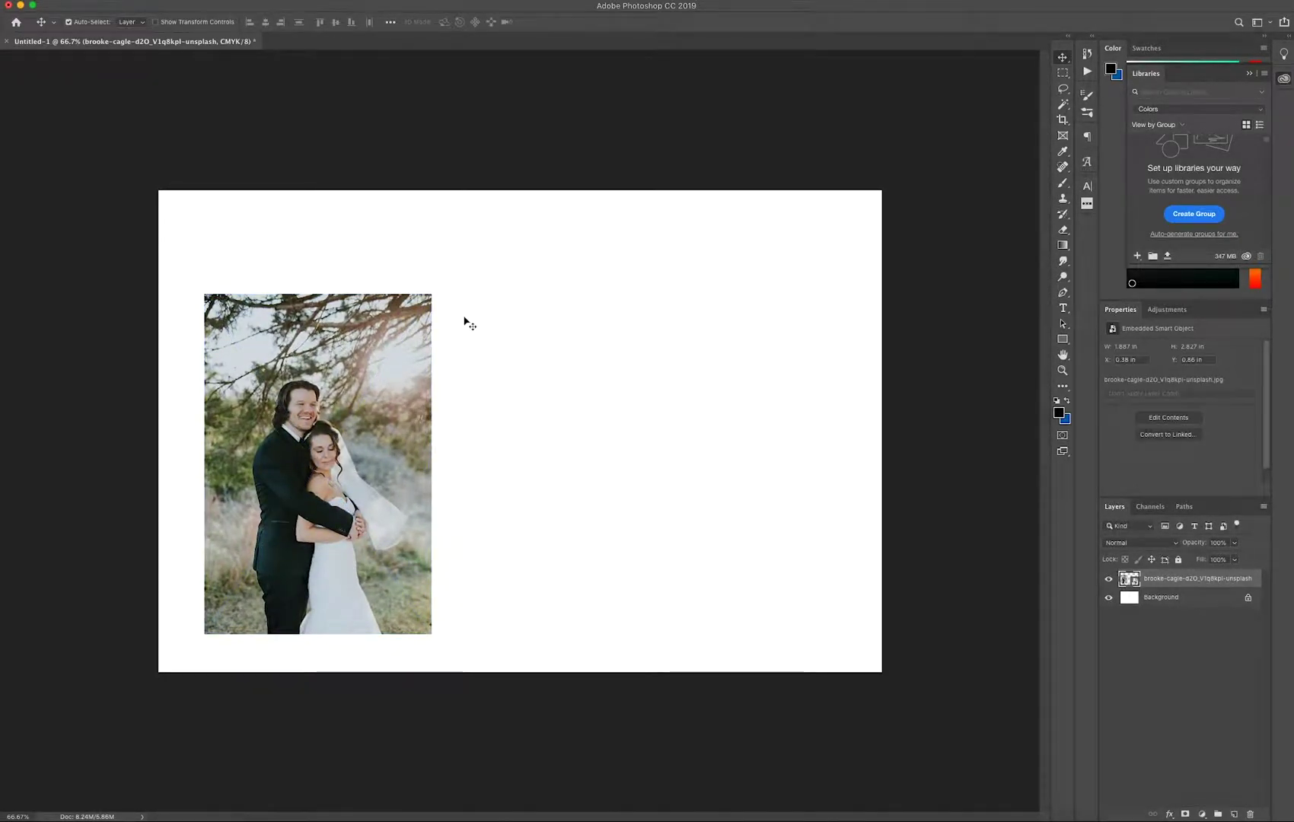
key(super+z)
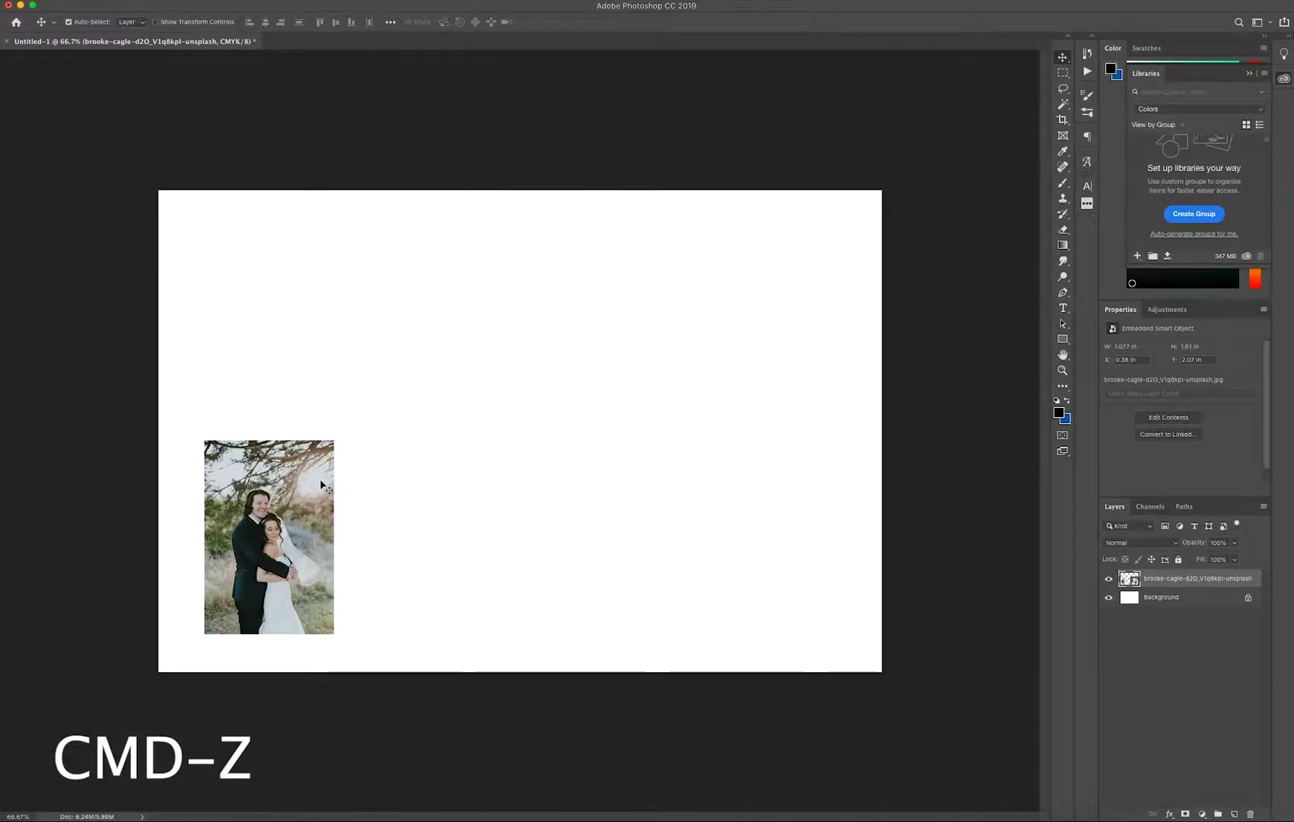
- Scale the wedding photo up proportionally to about 3.66% from its lower-left corner
key(super+t)
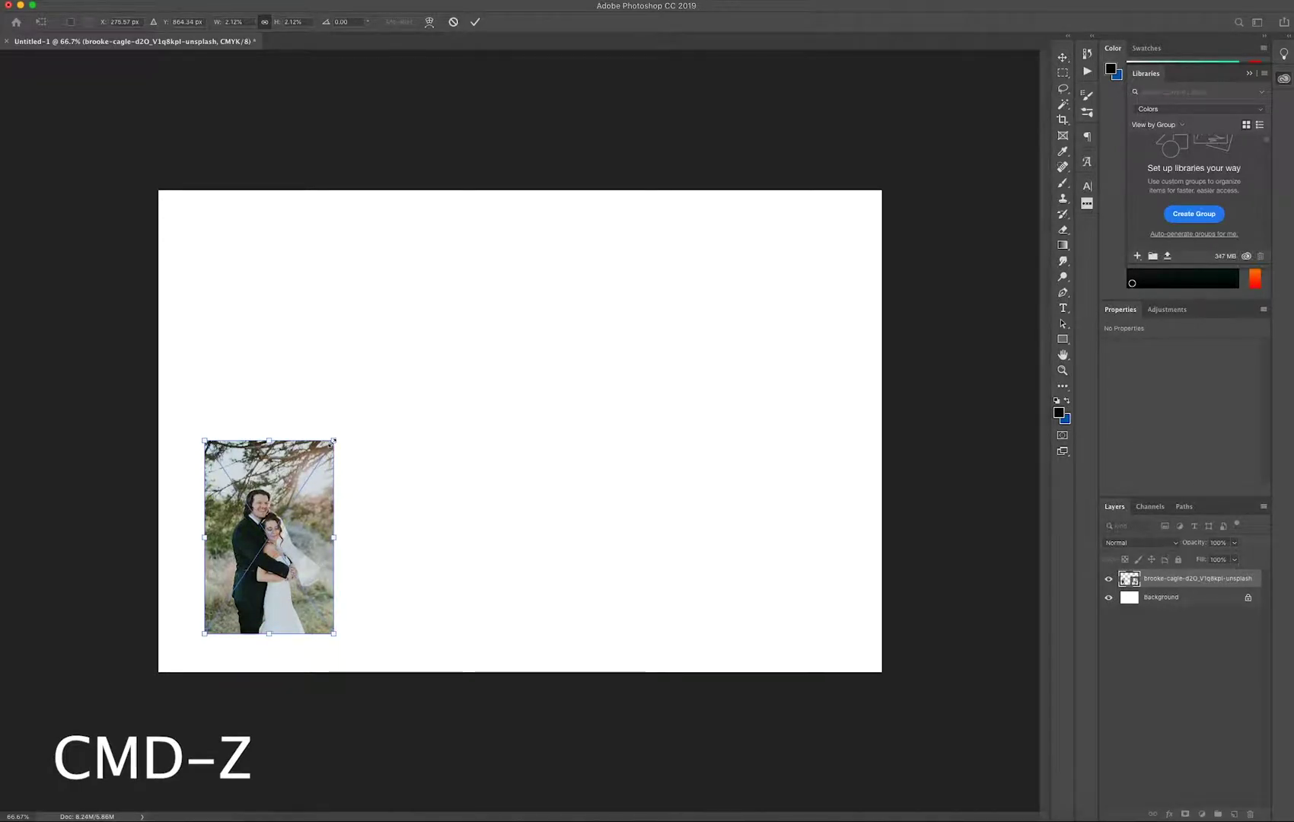
drag(333, 441, 443, 314)
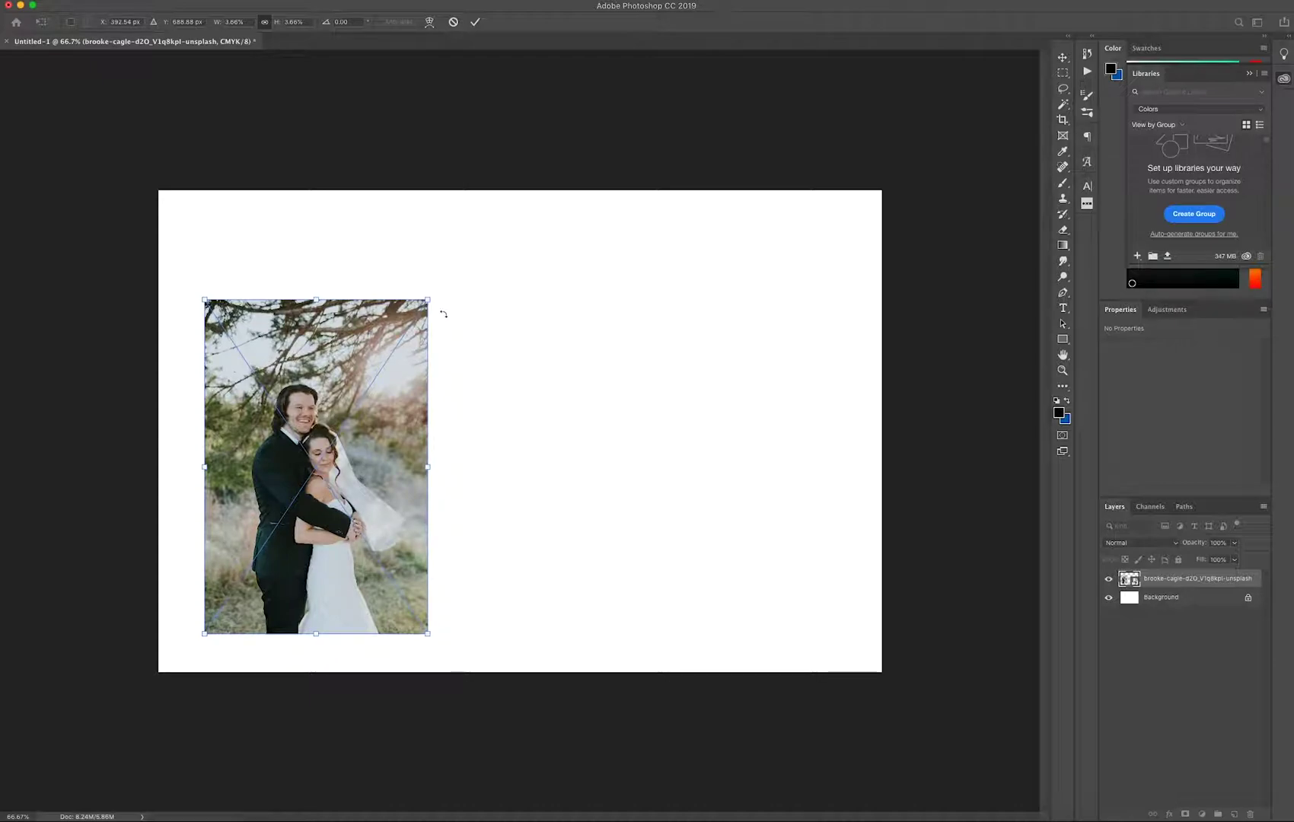
key(Return)
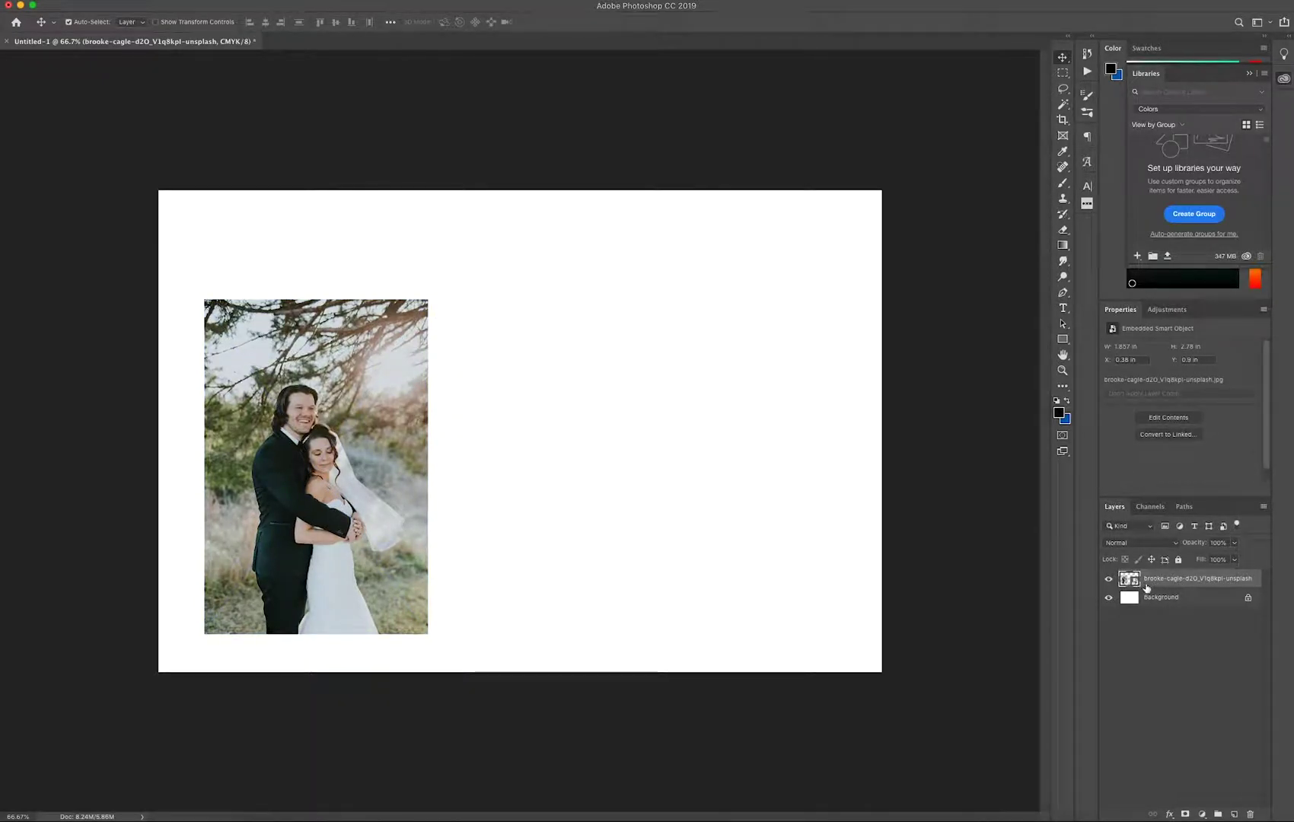
- Rasterize the wedding photo's smart object layer
right_click(1153, 582)
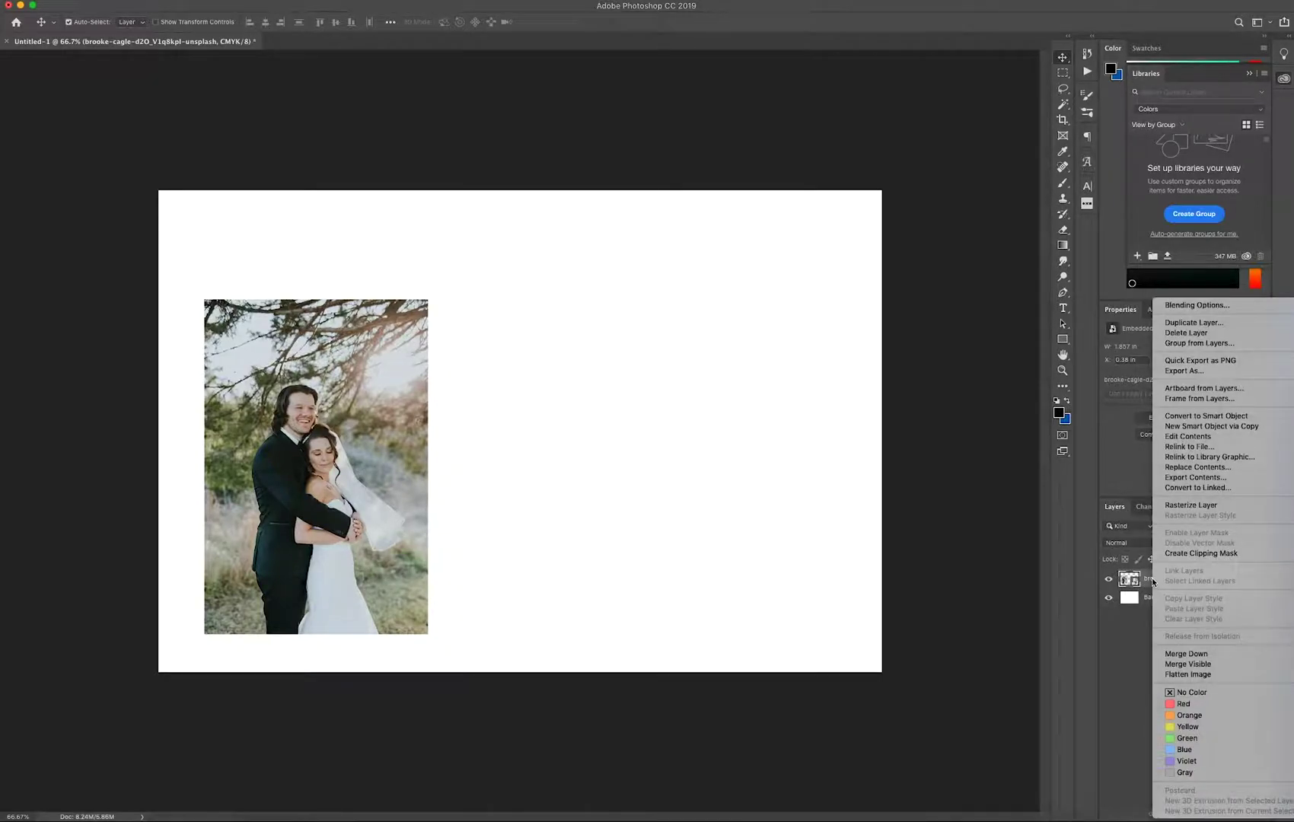
click(1152, 581)
right_click(1181, 587)
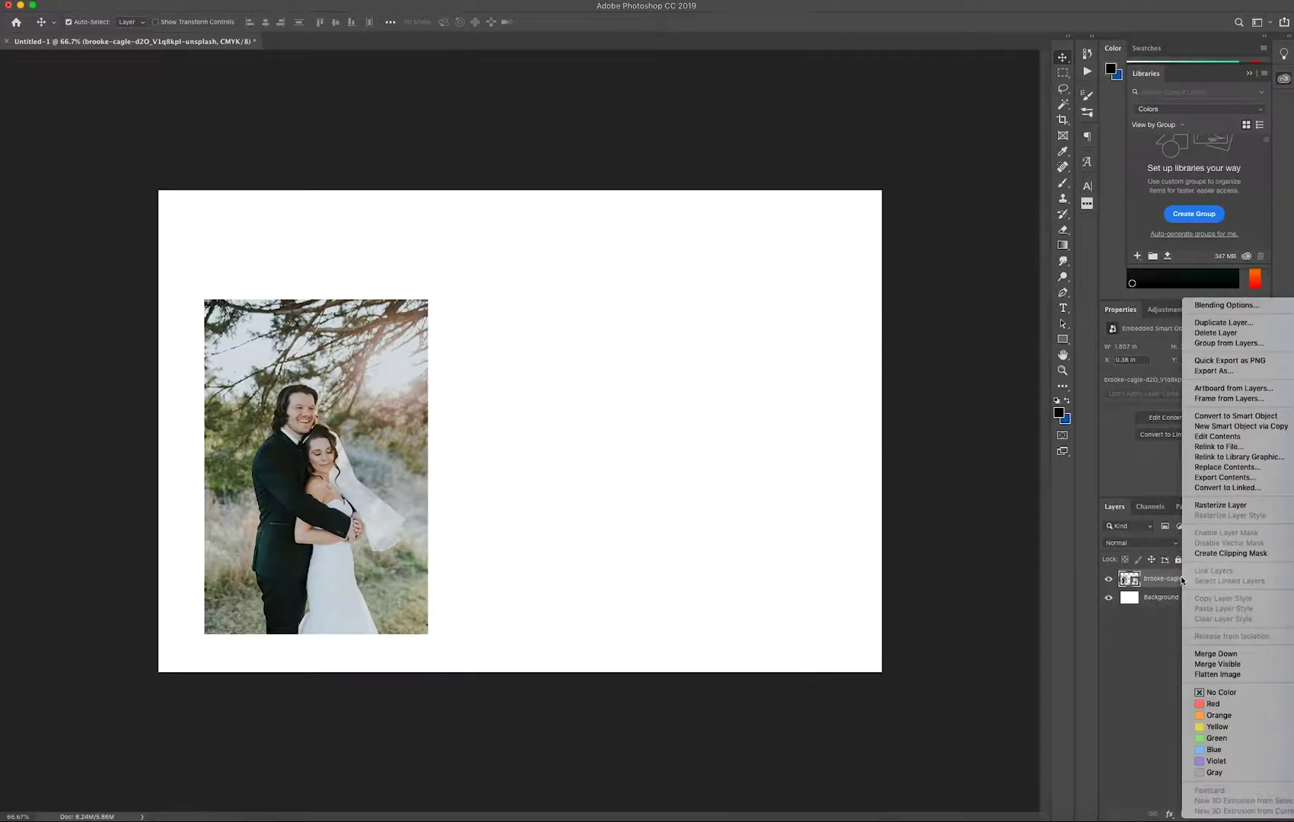
click(1211, 506)
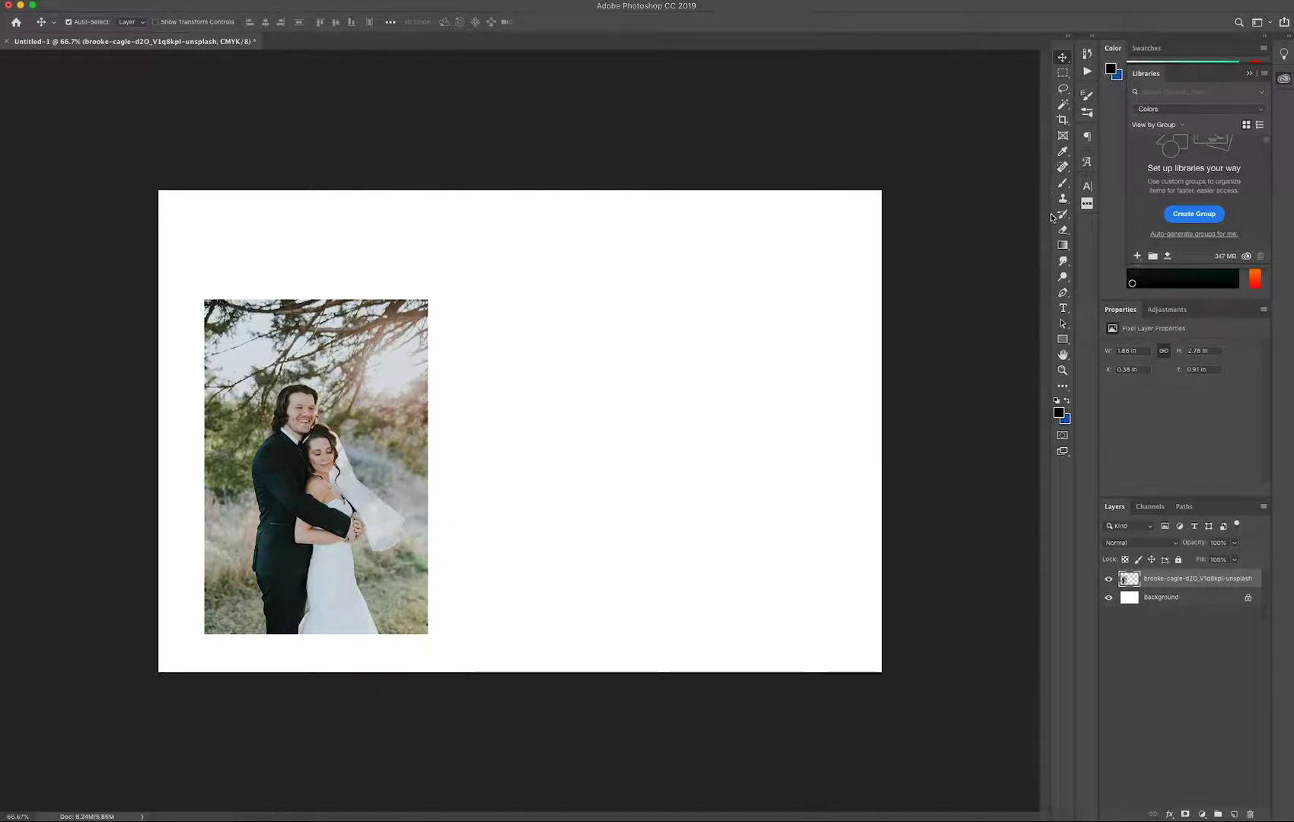
- Smudge the wedding photo's edges outward on all sides with a 250 px Smudge brush at 70% strength
click(1063, 261)
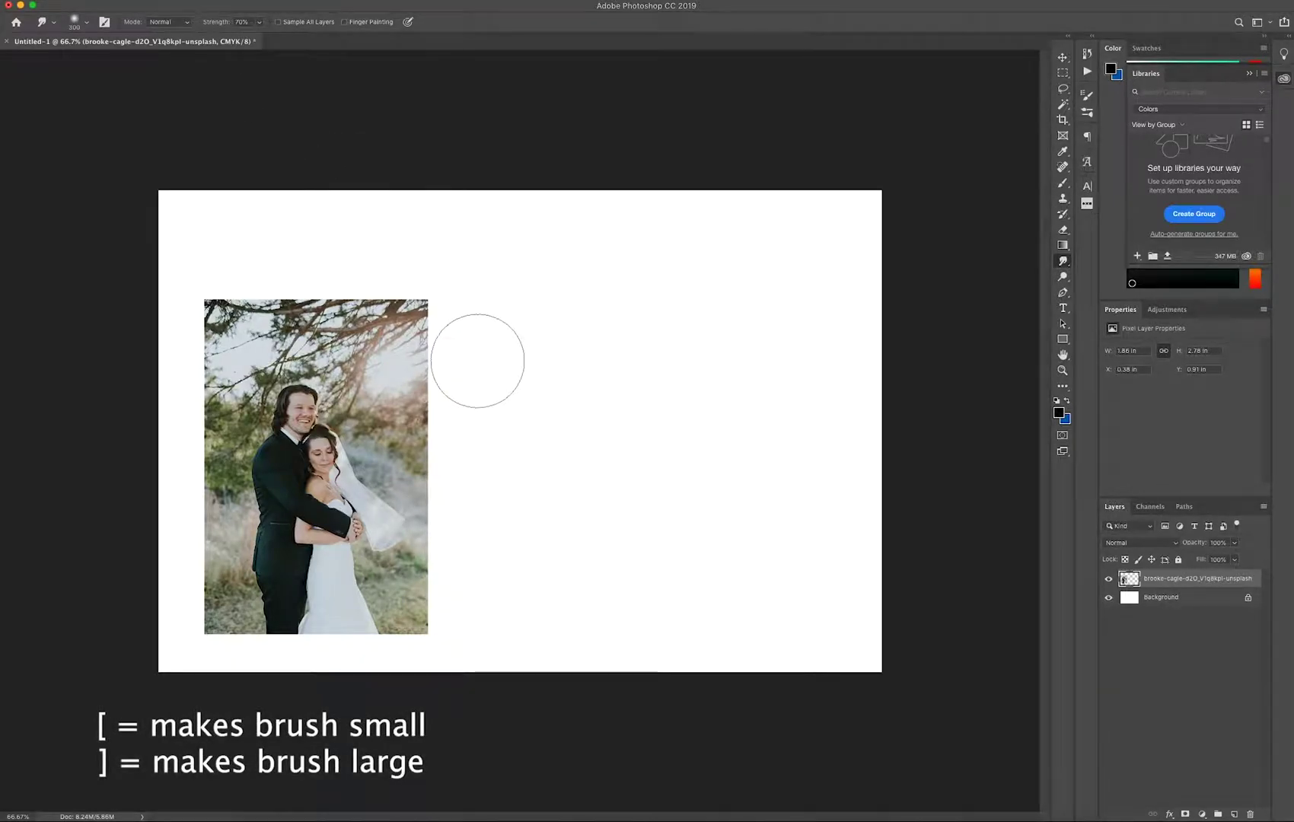
key(bracketleft)
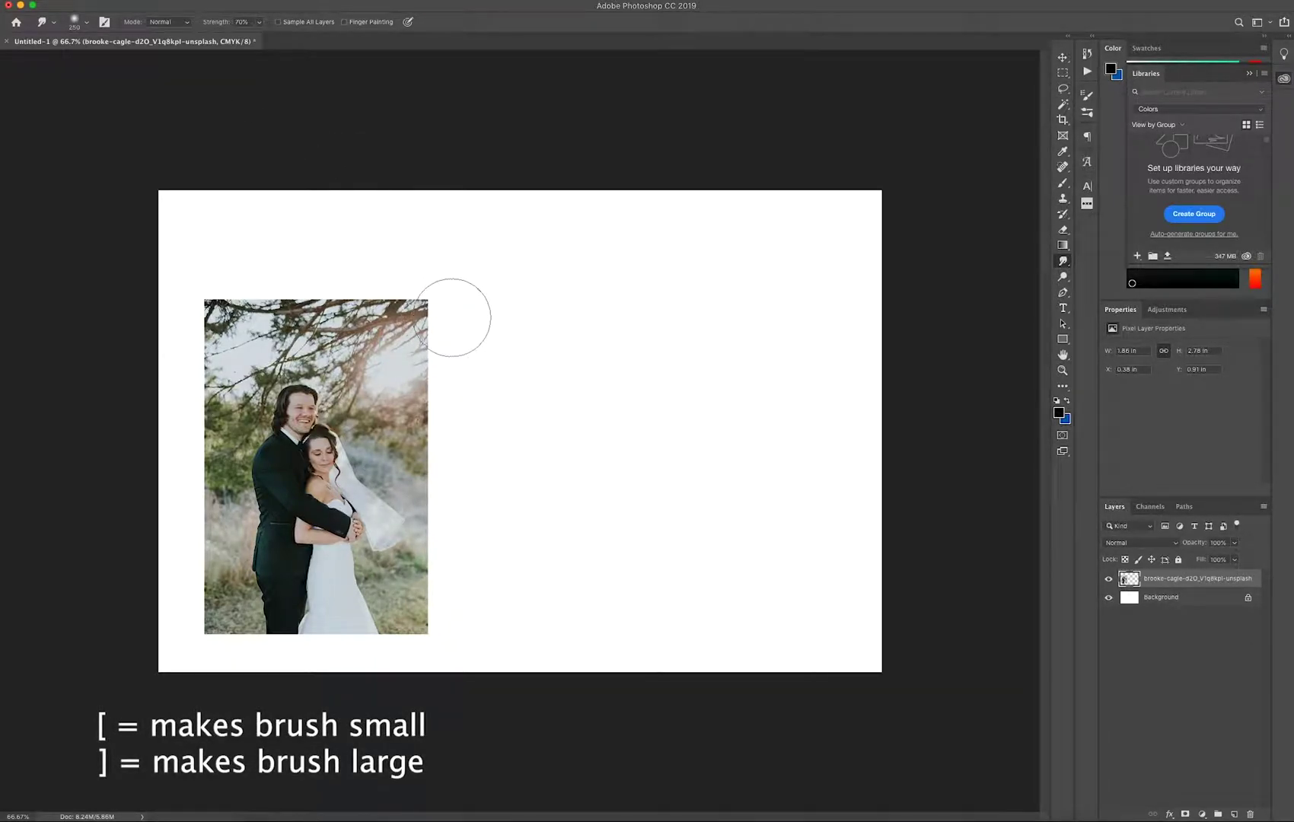
mouse_move(456, 316)
mouse_down()
mouse_move(458, 362)
mouse_move(494, 357)
mouse_move(451, 425)
mouse_move(489, 443)
mouse_move(462, 496)
mouse_move(498, 512)
mouse_move(457, 569)
mouse_move(513, 593)
mouse_move(461, 630)
mouse_move(510, 659)
mouse_move(488, 652)
mouse_move(389, 678)
mouse_move(396, 665)
mouse_move(399, 701)
mouse_move(280, 653)
mouse_move(283, 695)
mouse_move(236, 654)
mouse_move(211, 685)
mouse_move(220, 700)
mouse_move(180, 622)
mouse_move(142, 631)
mouse_move(170, 568)
mouse_move(141, 584)
mouse_move(170, 544)
mouse_move(156, 546)
mouse_move(175, 491)
mouse_move(153, 505)
mouse_move(174, 456)
mouse_move(149, 470)
mouse_move(170, 409)
mouse_move(153, 399)
mouse_move(168, 370)
mouse_move(155, 363)
mouse_move(167, 324)
mouse_move(150, 317)
mouse_move(165, 277)
mouse_move(217, 268)
mouse_move(217, 246)
mouse_move(259, 263)
mouse_move(257, 251)
mouse_move(289, 262)
mouse_move(283, 244)
mouse_move(387, 267)
mouse_move(439, 243)
mouse_move(447, 281)
mouse_up()
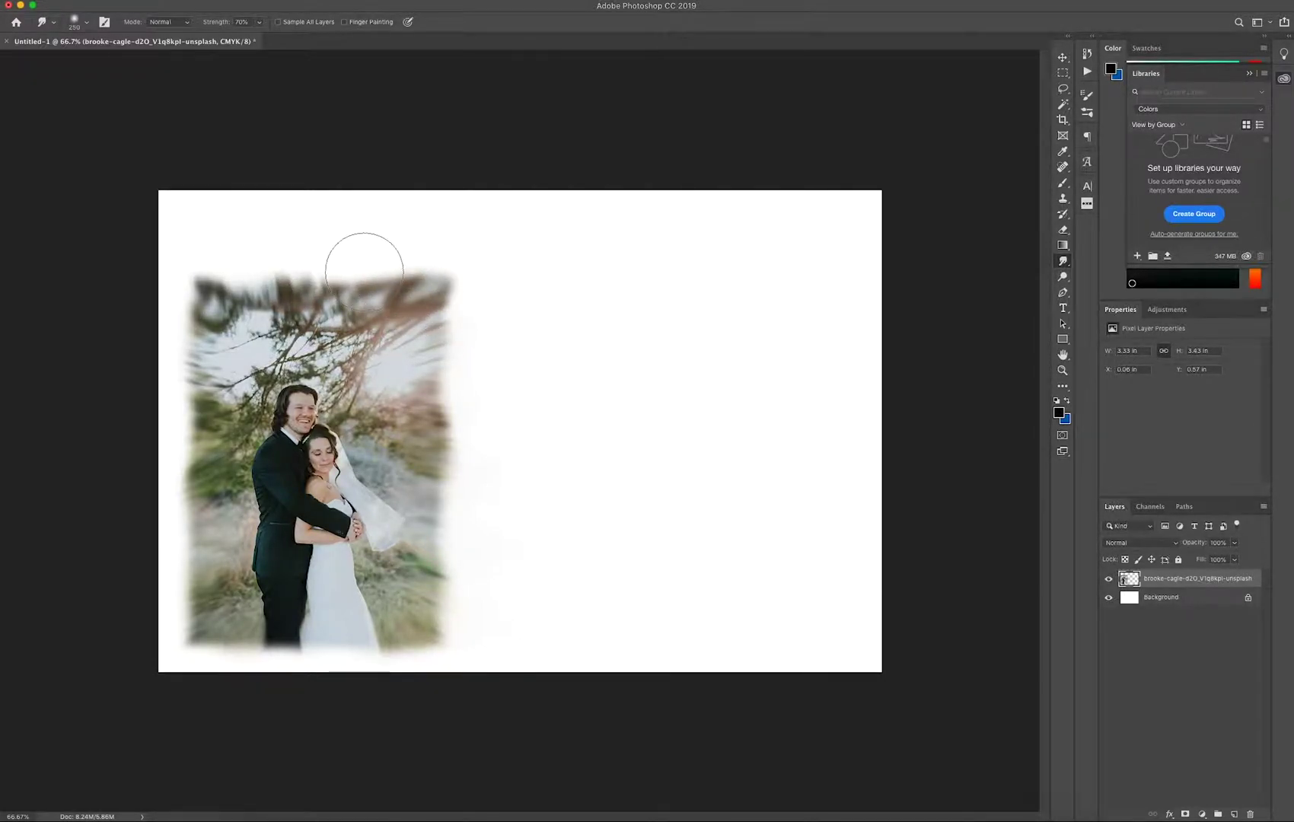
drag(329, 251, 266, 266)
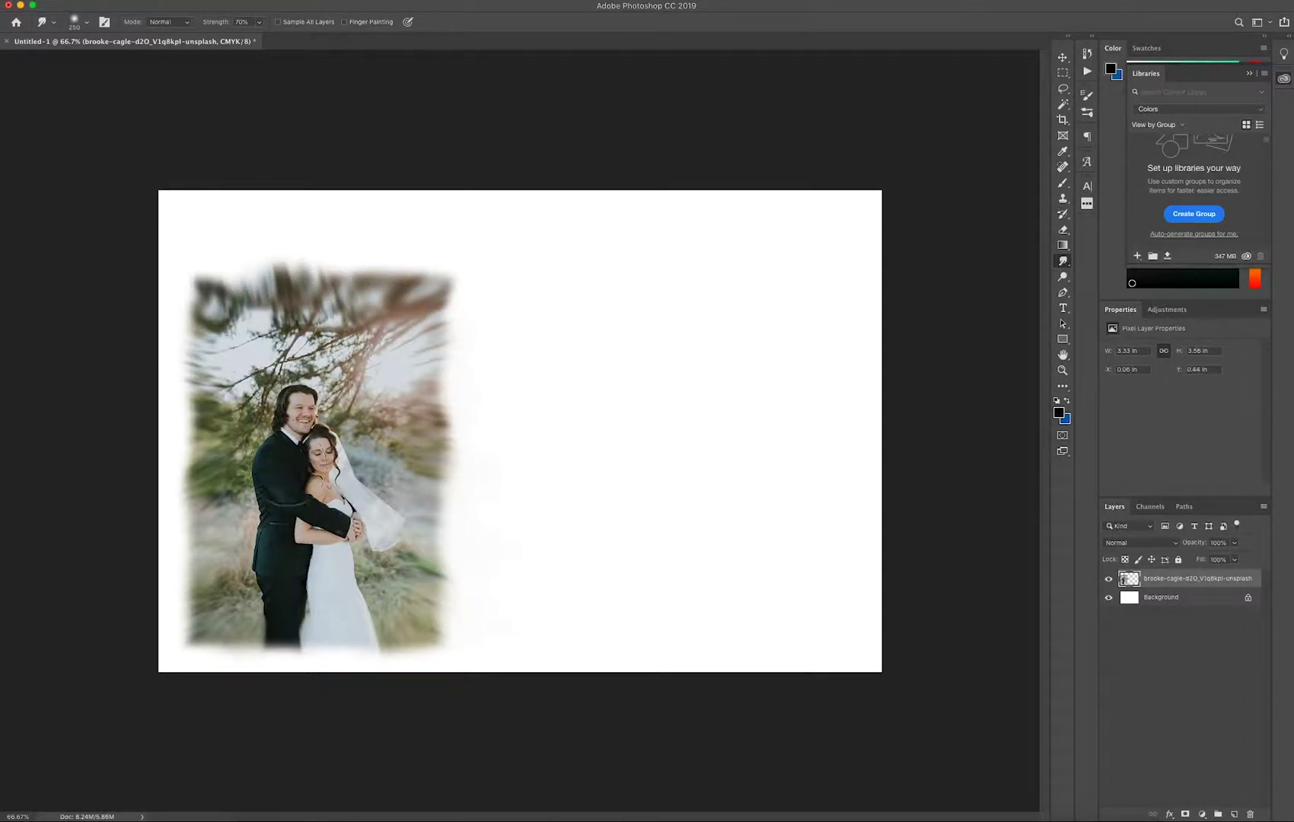
- Add a new empty layer directly above the Background layer, beneath the wedding photo
click(1062, 58)
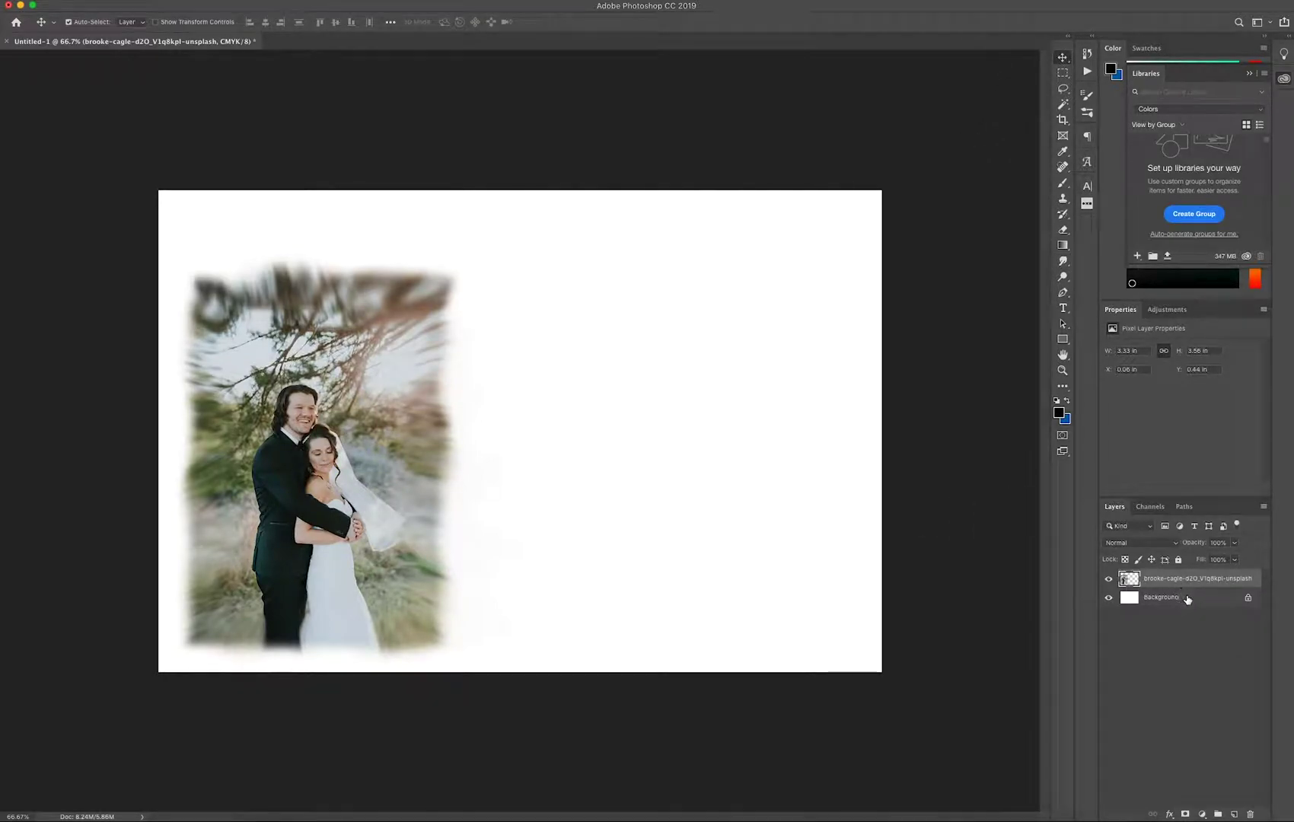
click(1180, 598)
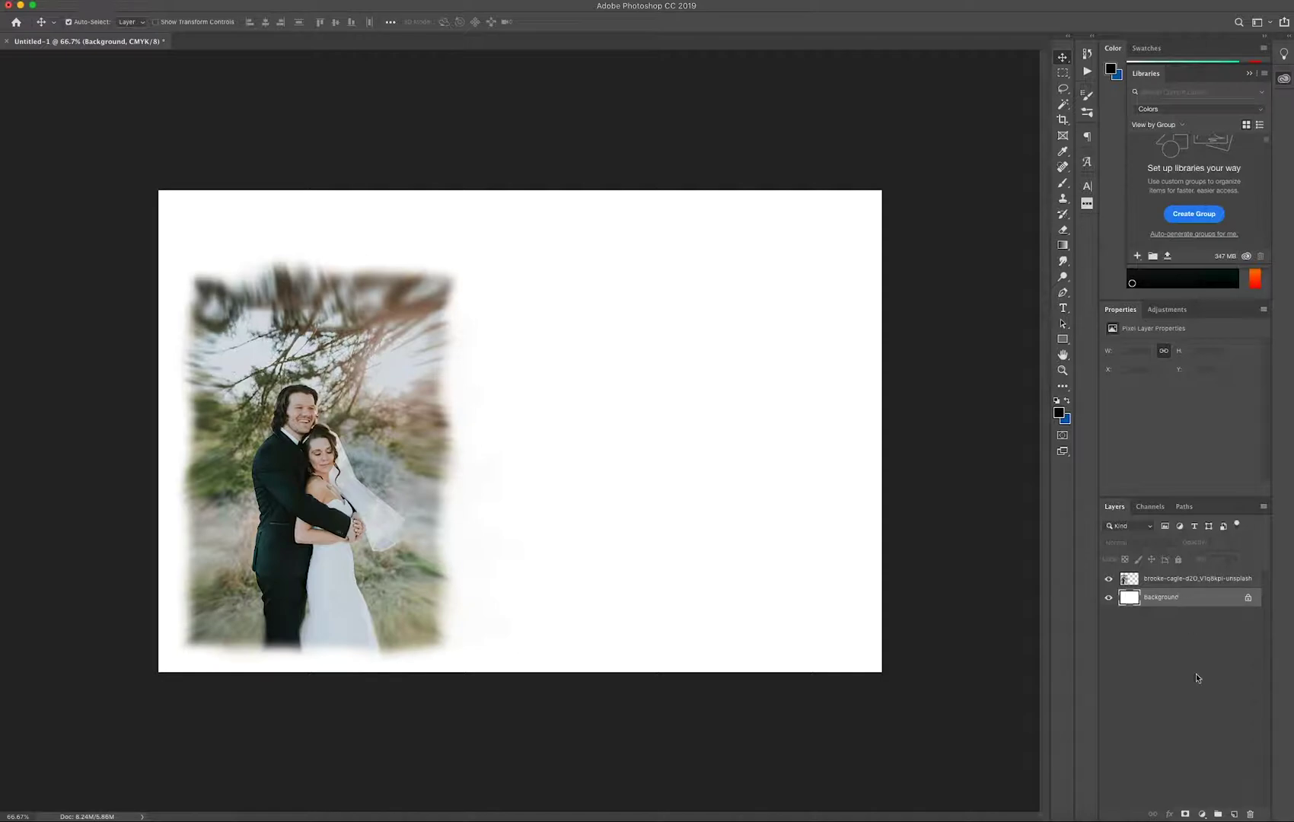
click(1235, 814)
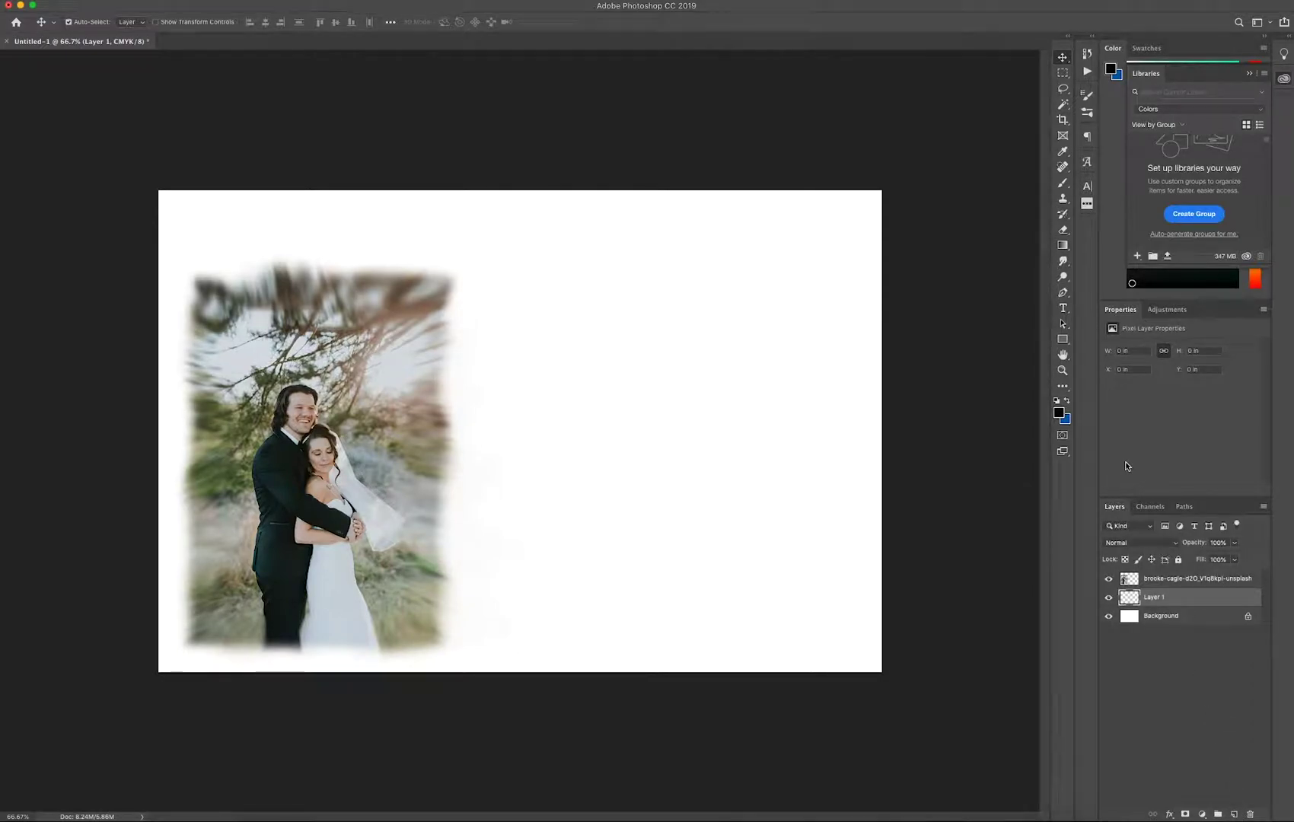
- Try a pale peach f5e0d0 and a sky gray d7dbe0 sampled from the photo as the Rectangle tool's fill, and cancel the color change
click(1063, 341)
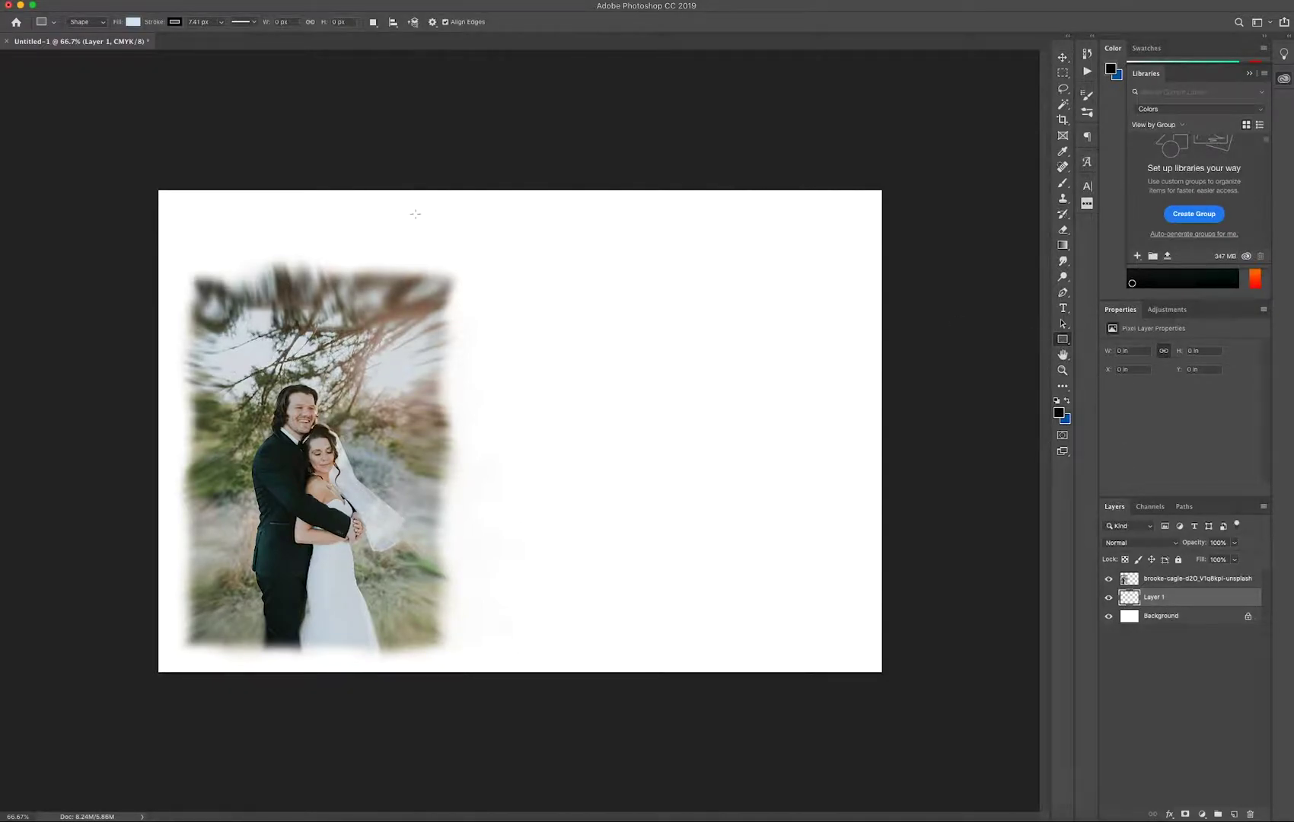
click(134, 23)
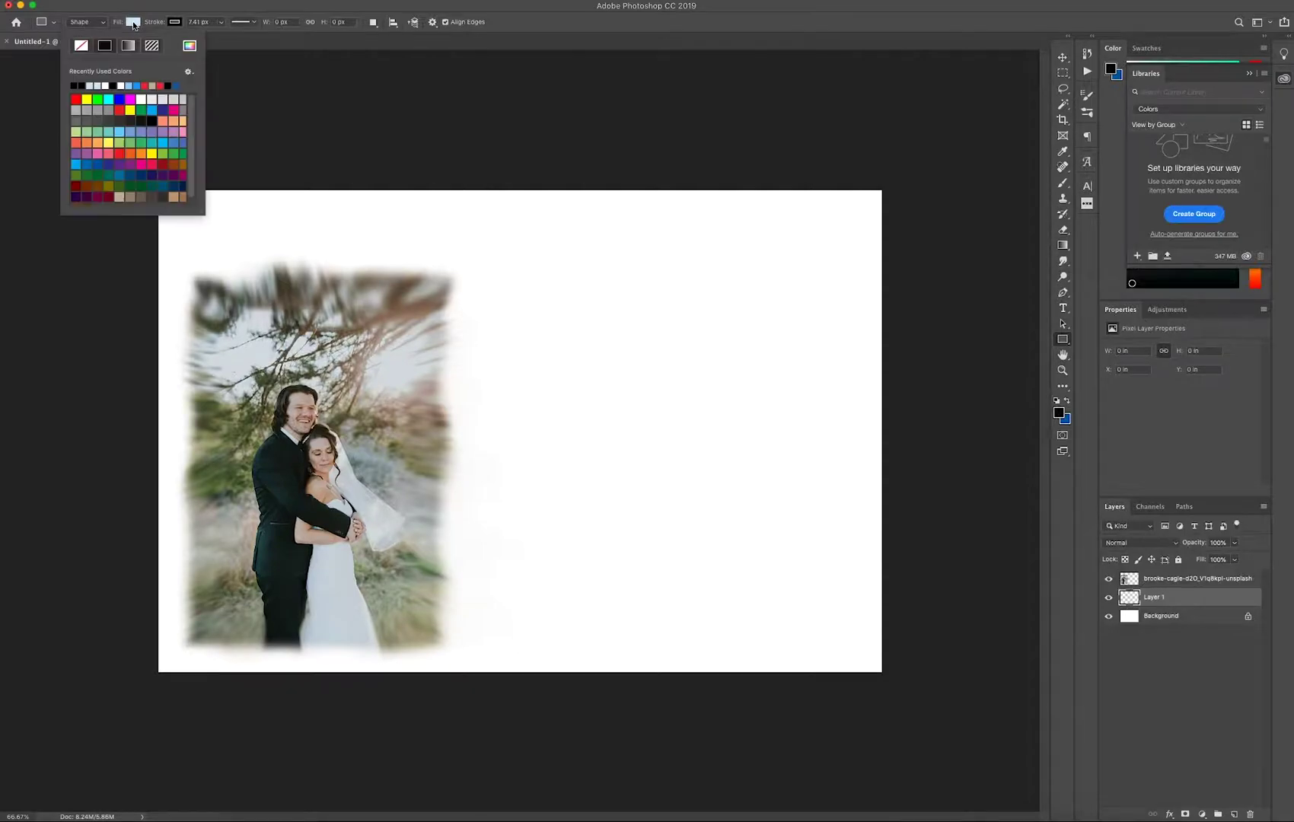
click(190, 47)
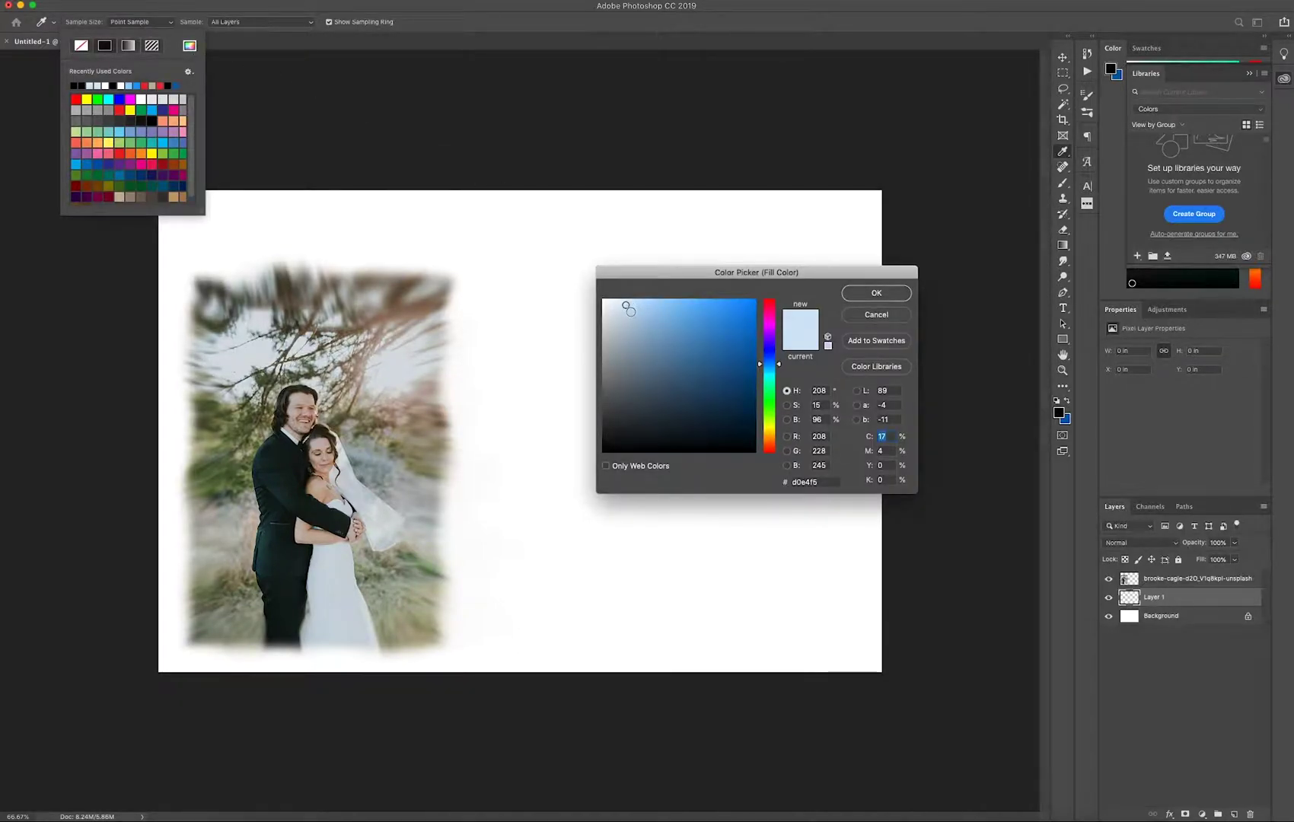
drag(781, 366, 787, 442)
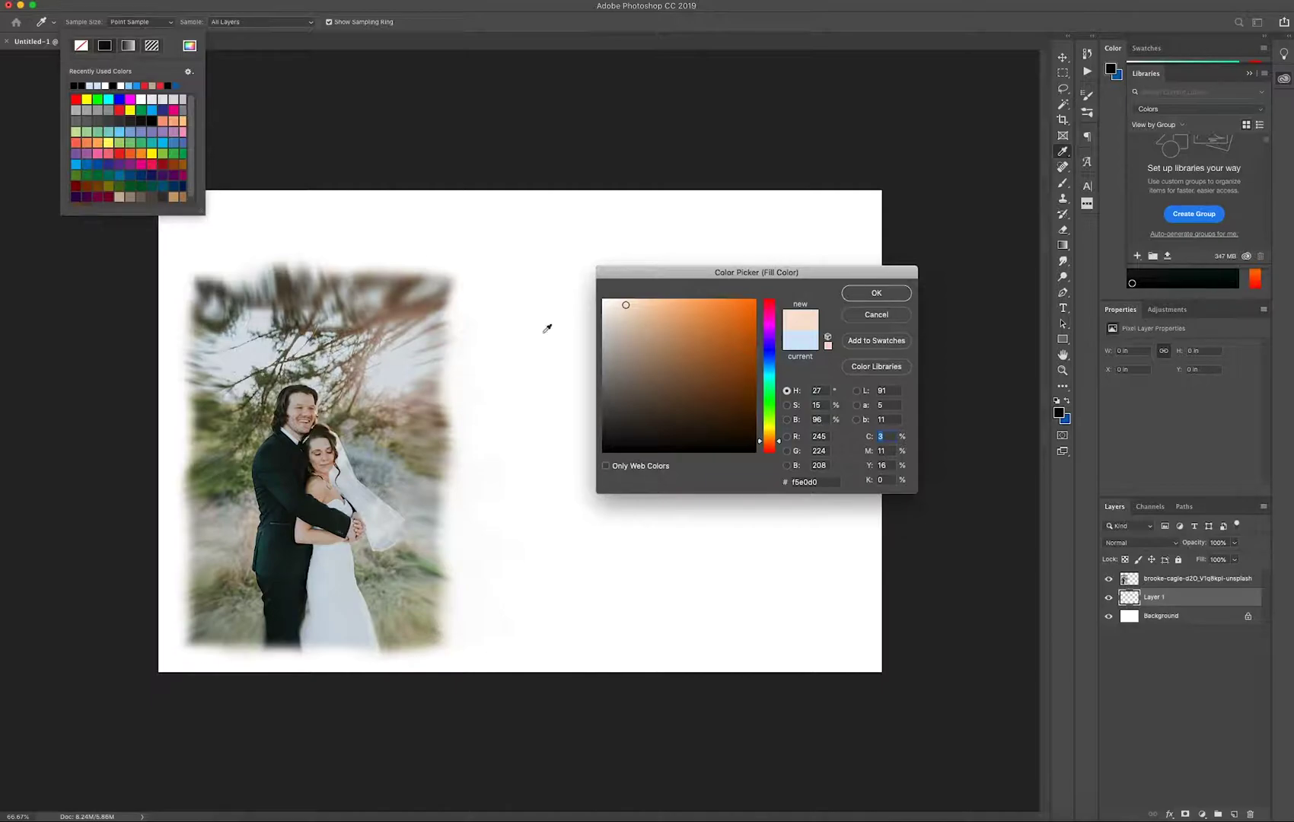
click(246, 358)
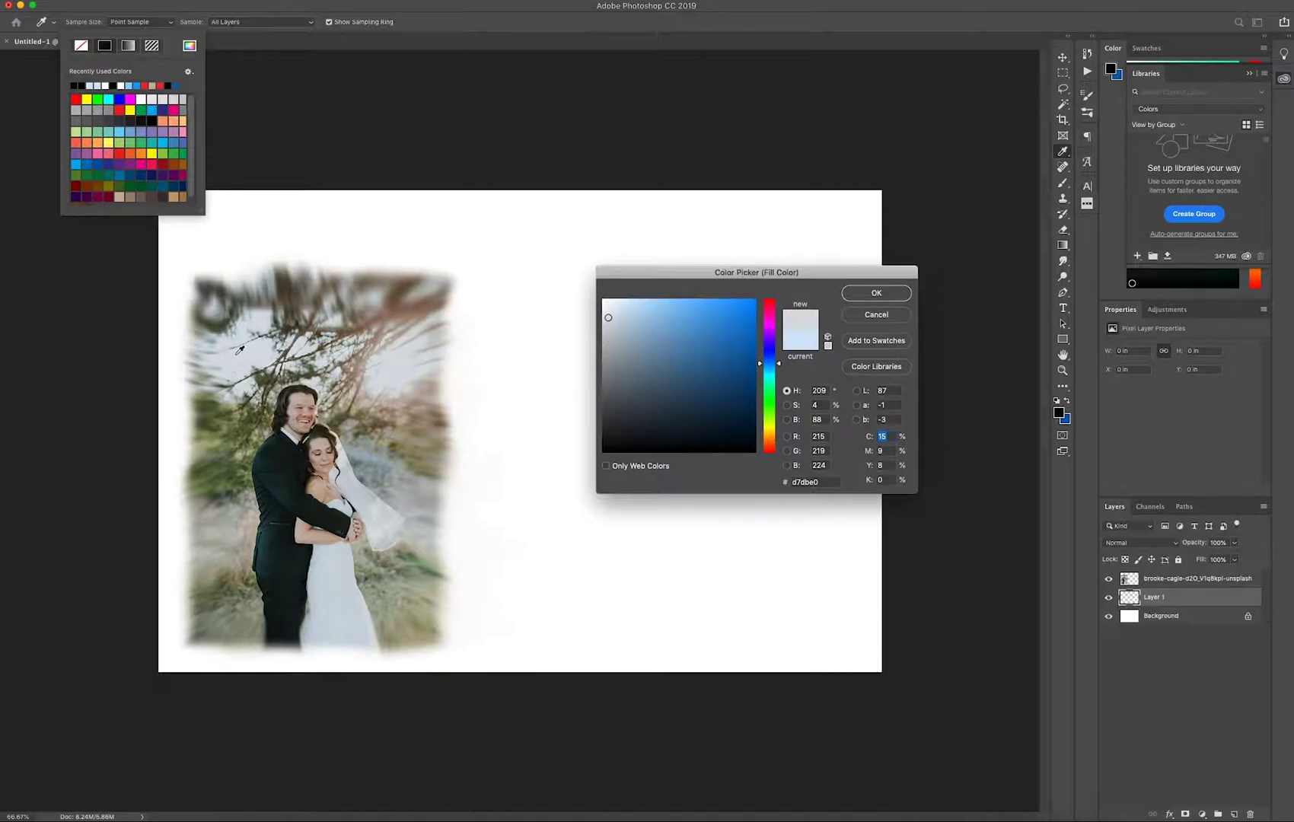
click(876, 318)
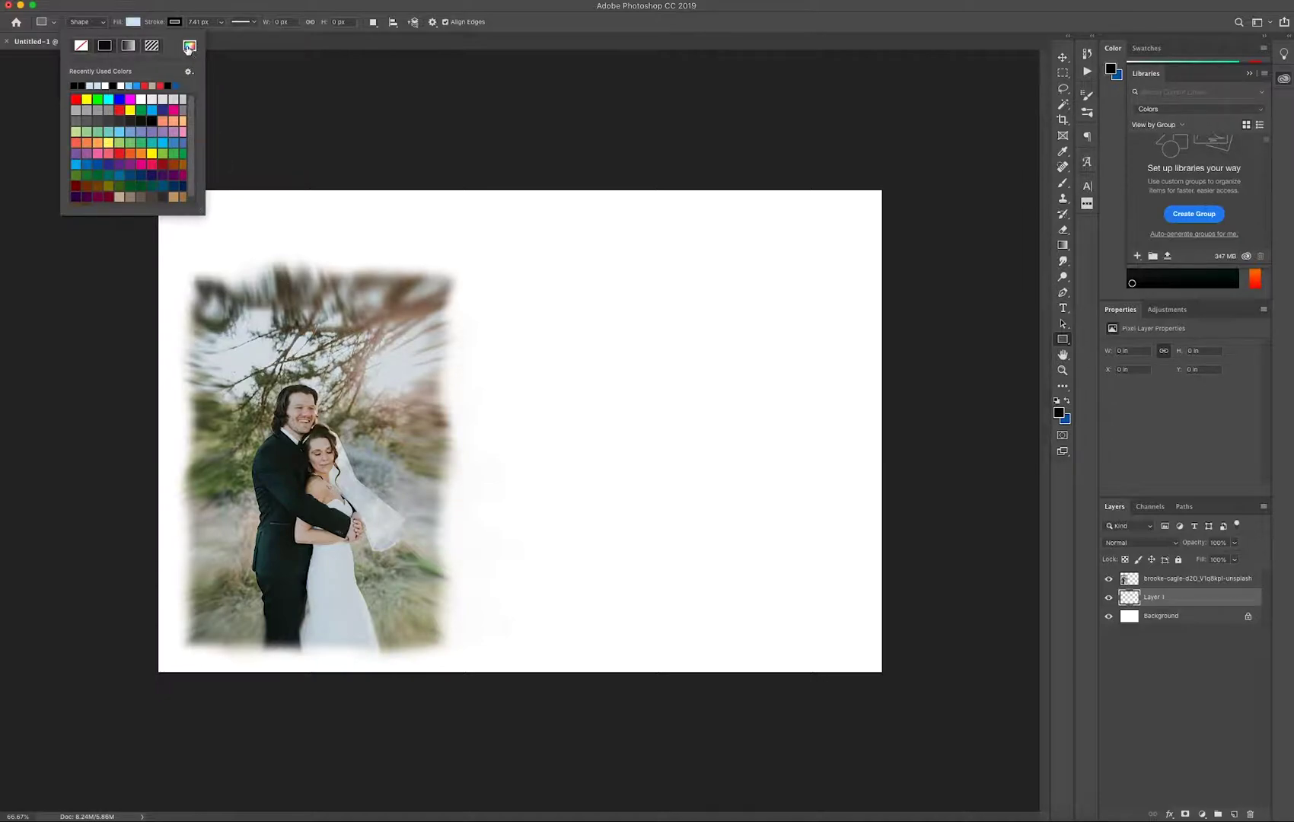
- Set the Rectangle tool's fill to the light blue cde7fd
click(134, 21)
click(133, 21)
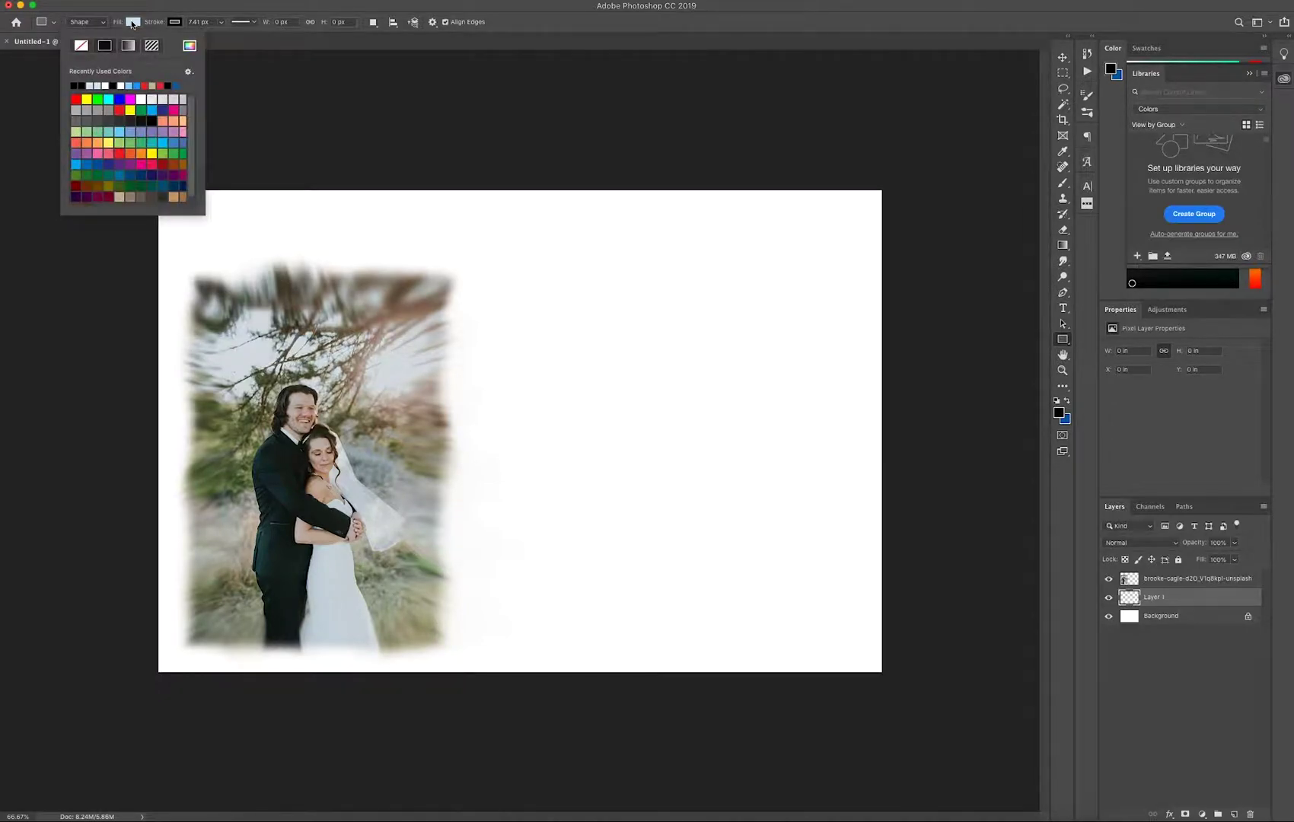
click(190, 47)
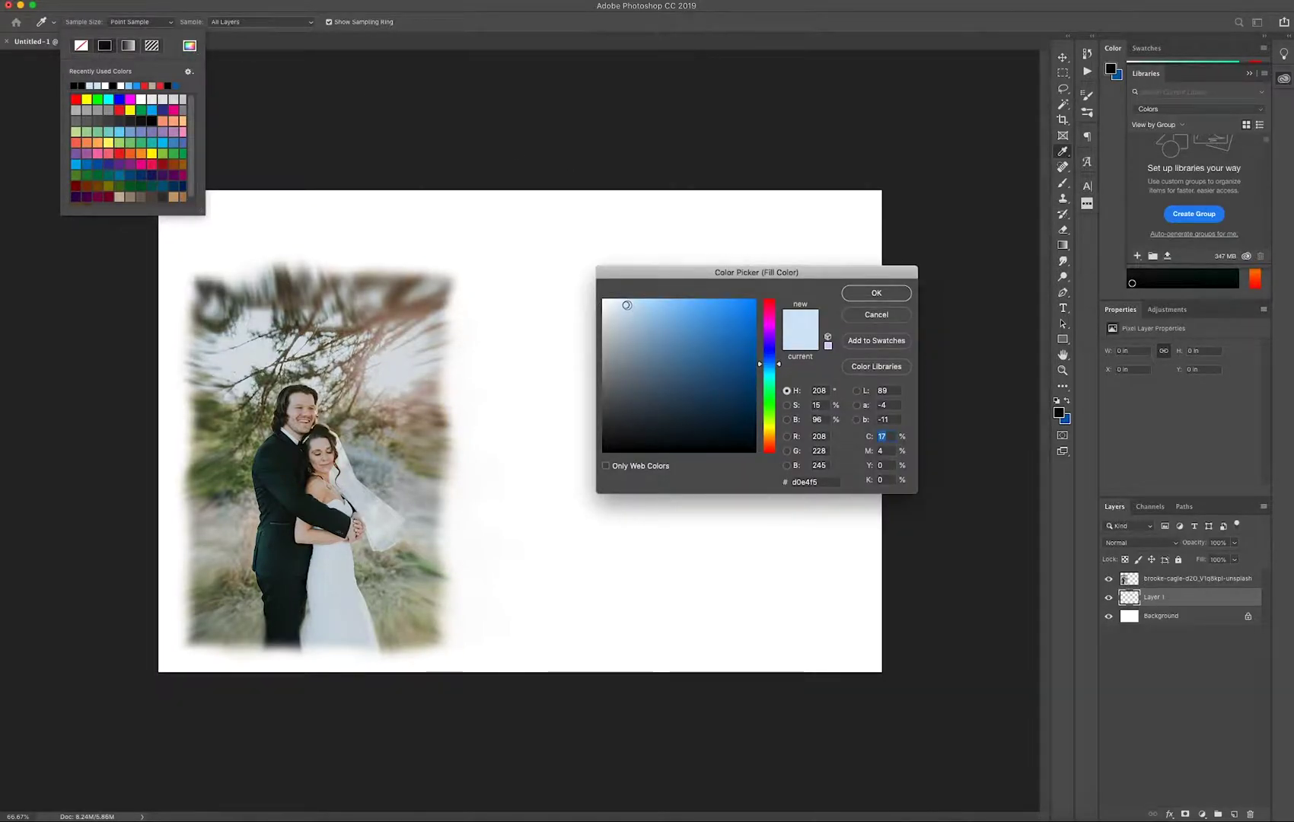
drag(626, 303, 631, 300)
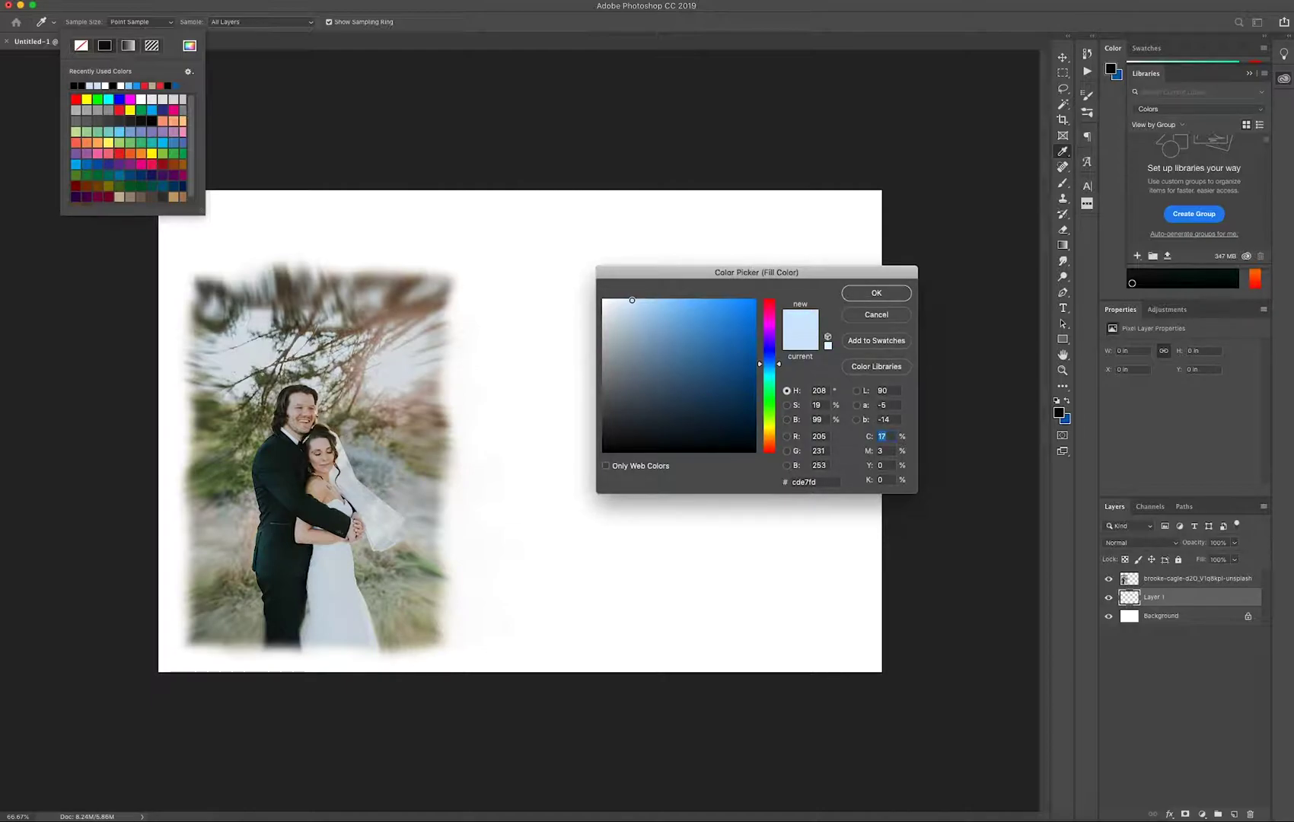
click(877, 294)
- Draw a light blue rectangle without a stroke, about 1847 × 1249 px, covering the whole canvas behind the wedding photo
click(178, 23)
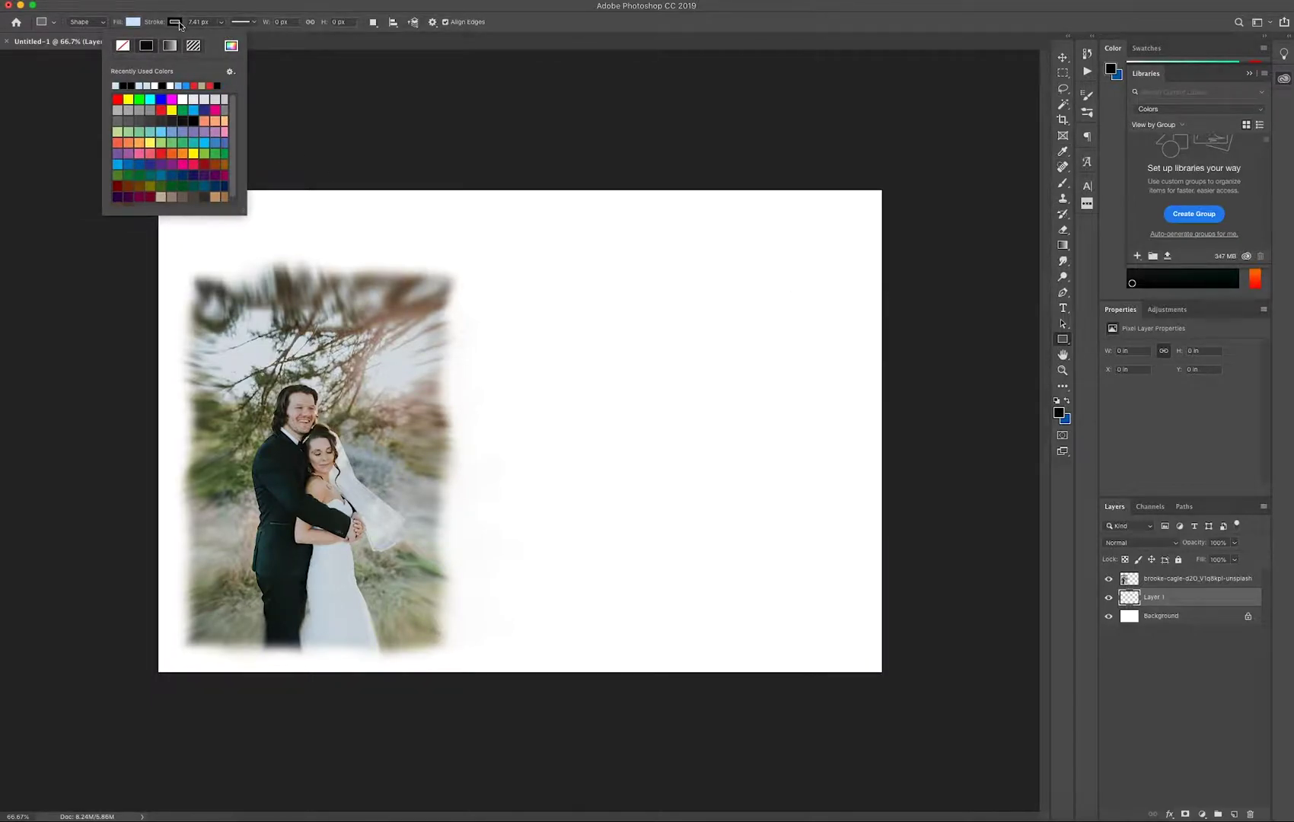
click(125, 49)
click(132, 21)
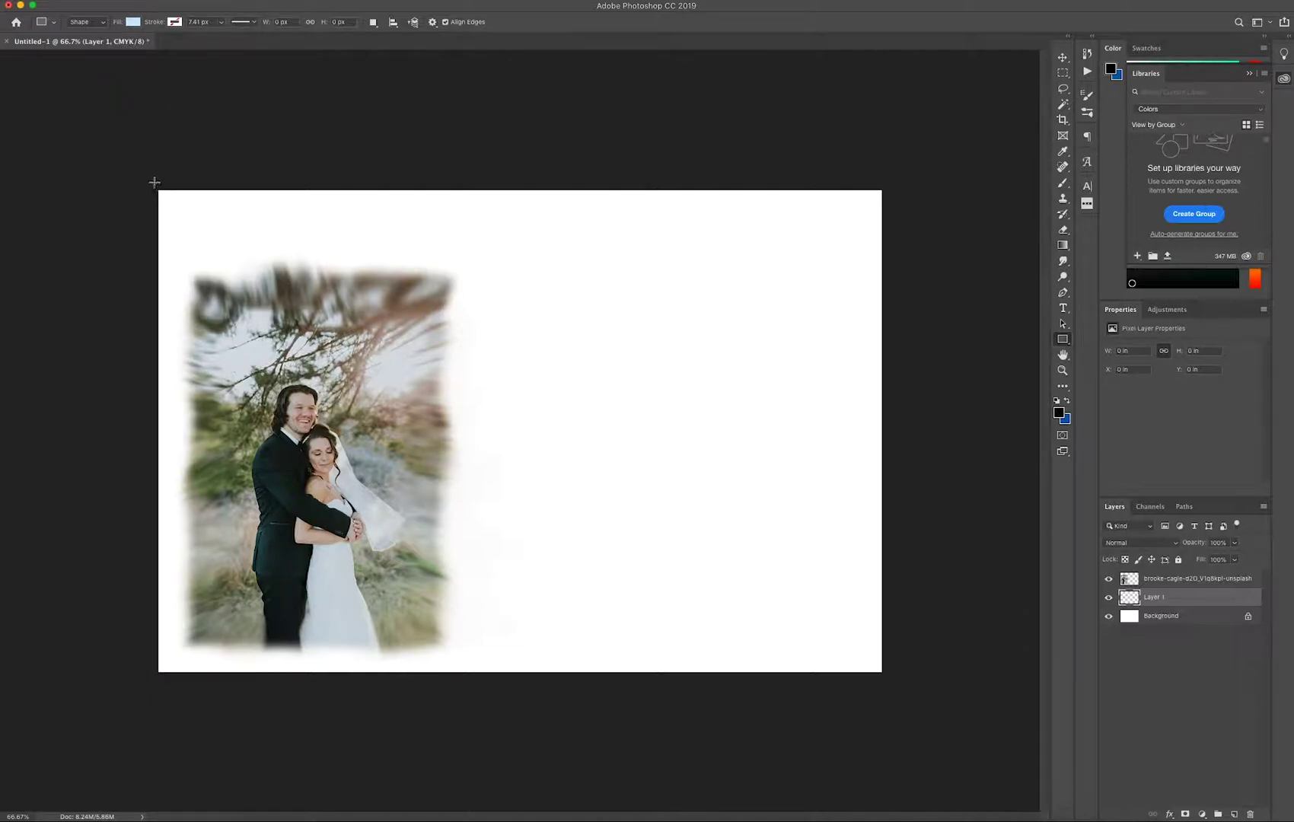
drag(151, 182, 892, 682)
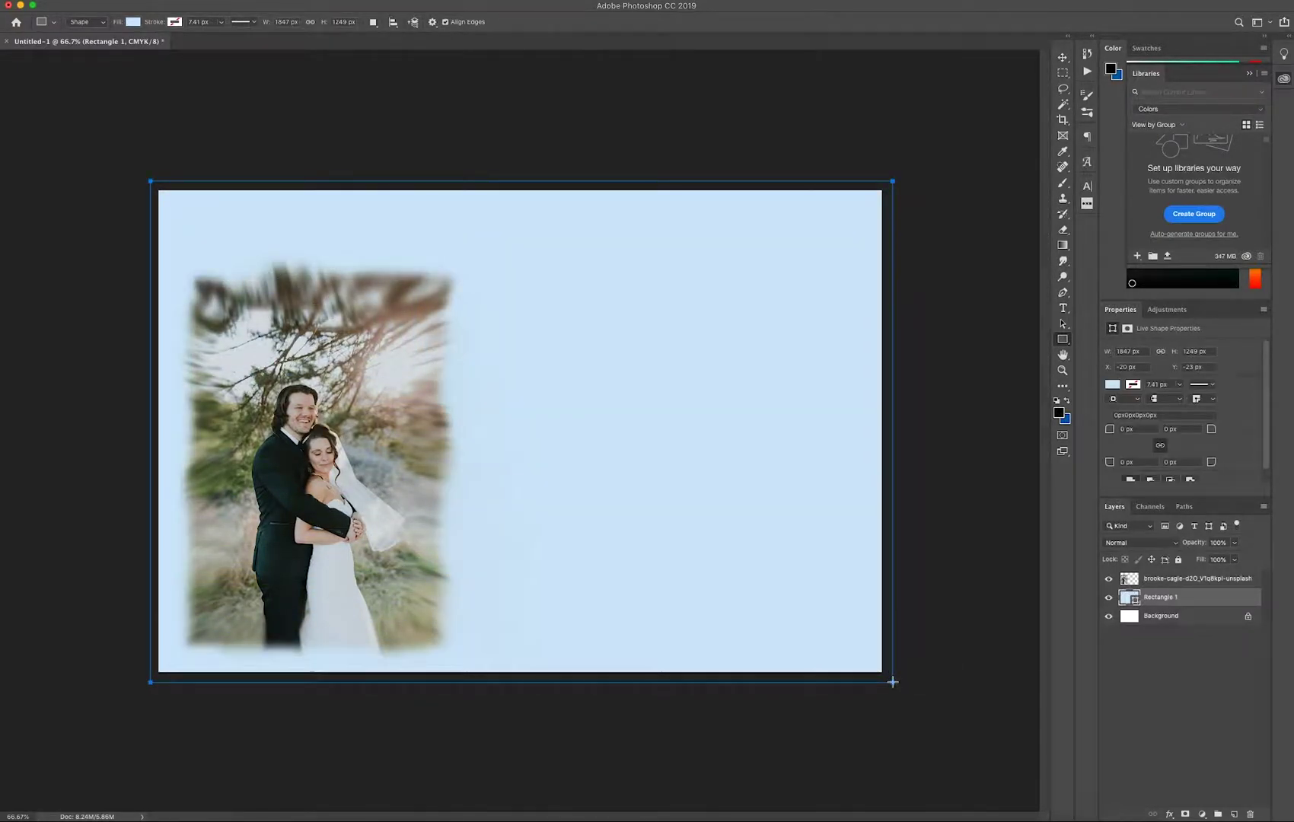
- Merge the blue background rectangle layer with the wedding photo layer
click(1063, 57)
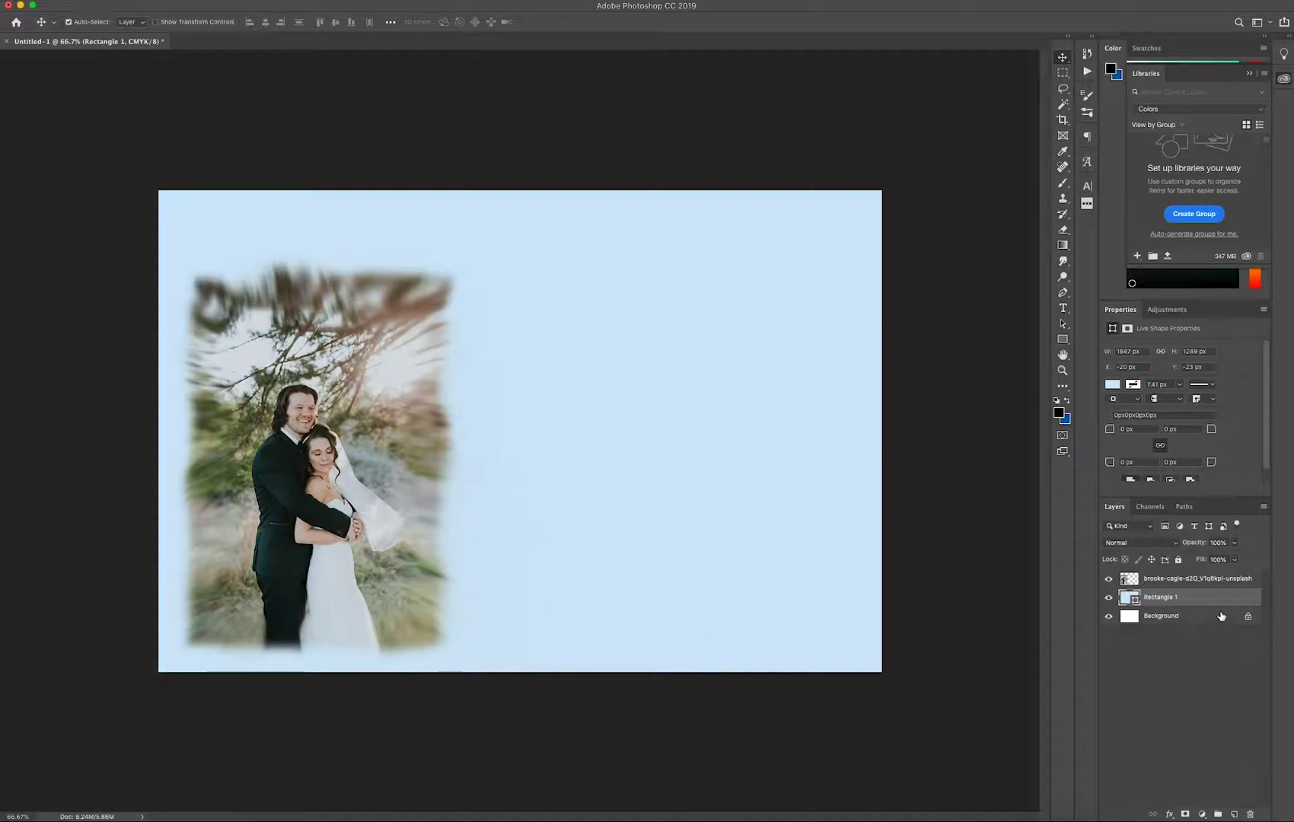
shift+click(1184, 583)
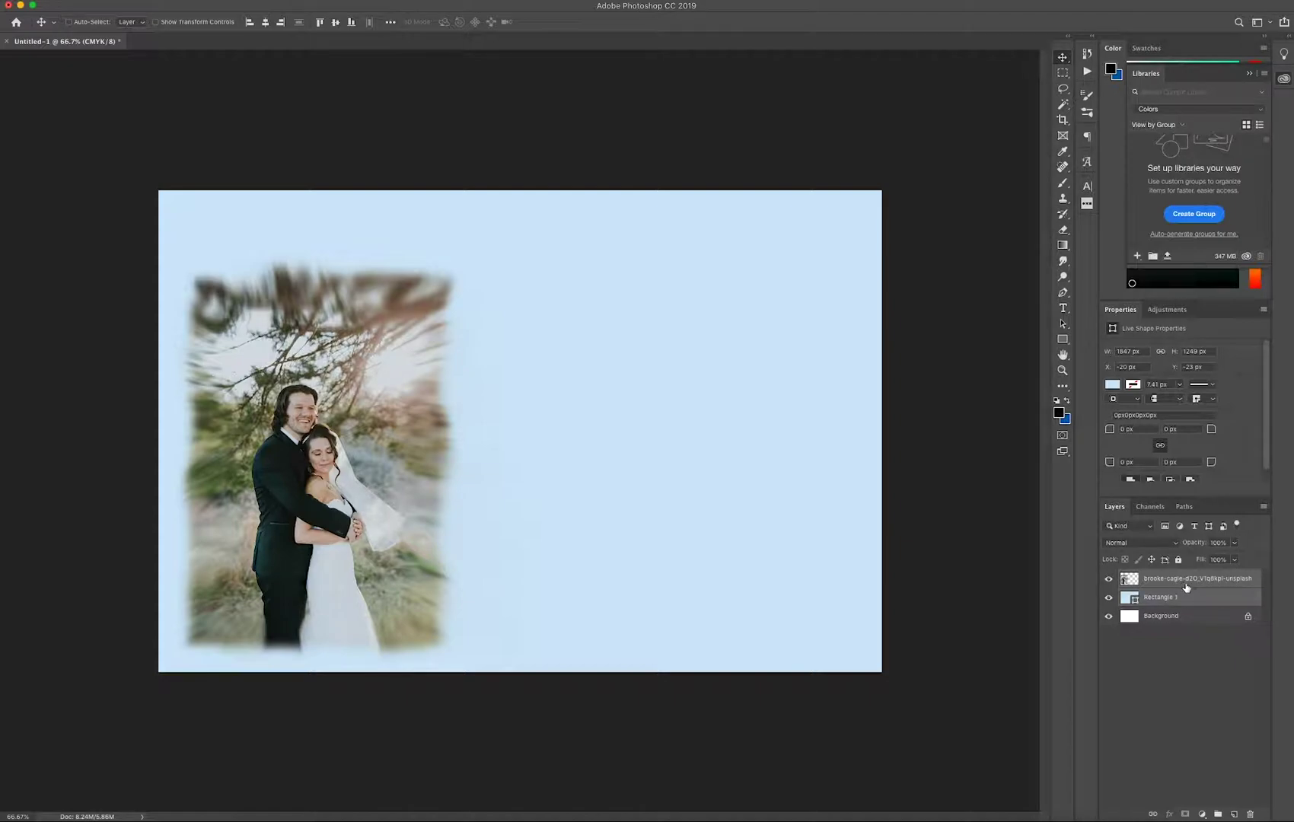
right_click(1189, 597)
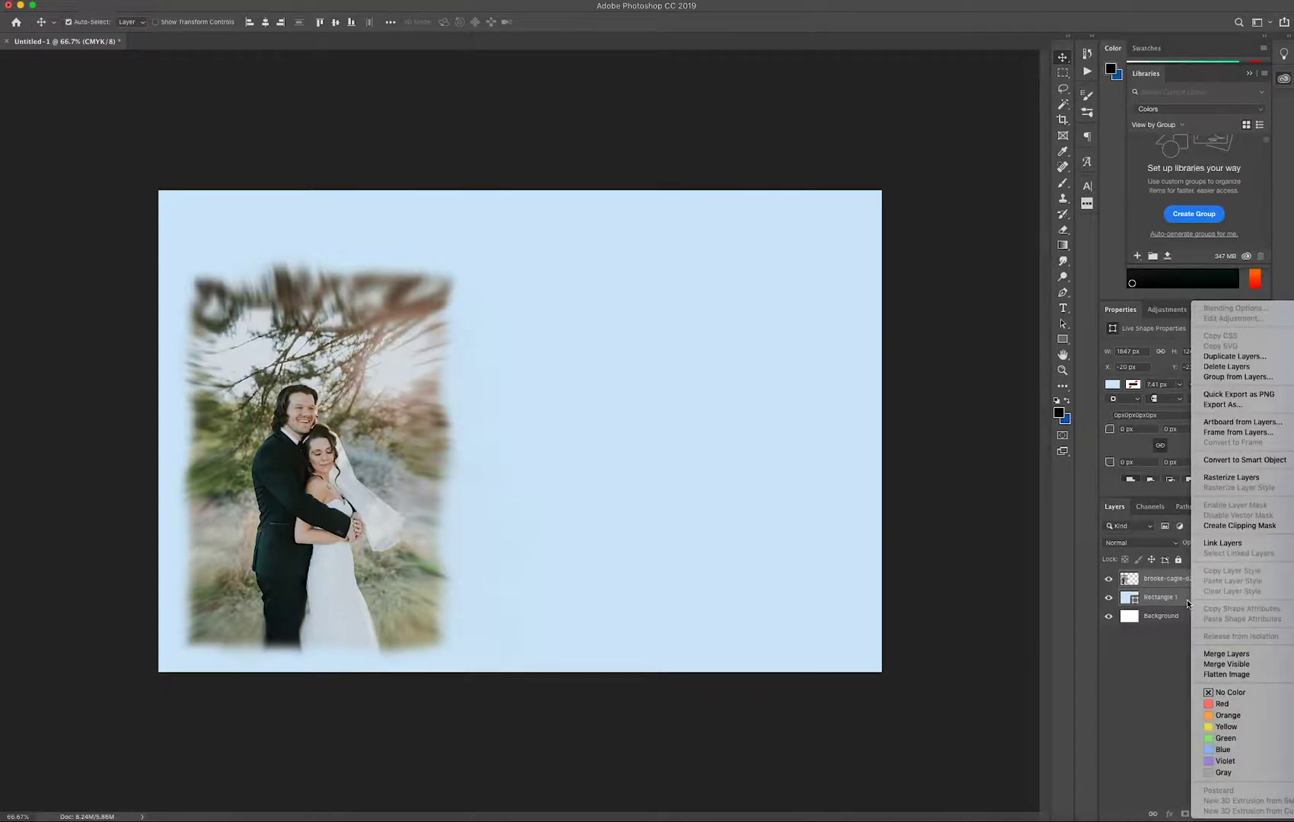
click(1218, 655)
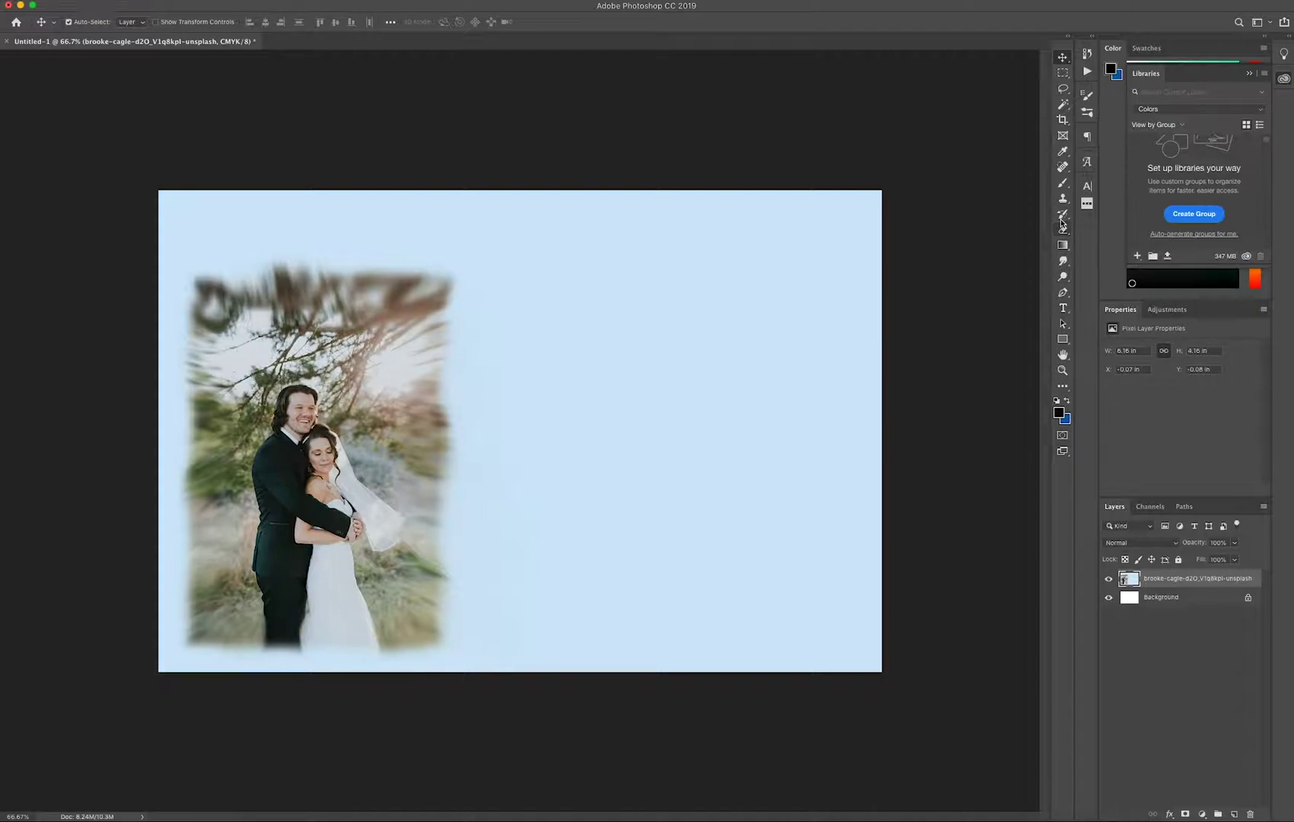
- Smudge the photo's edges outward into the blue background on all sides with the 250 px Smudge brush at 70% strength
click(1063, 260)
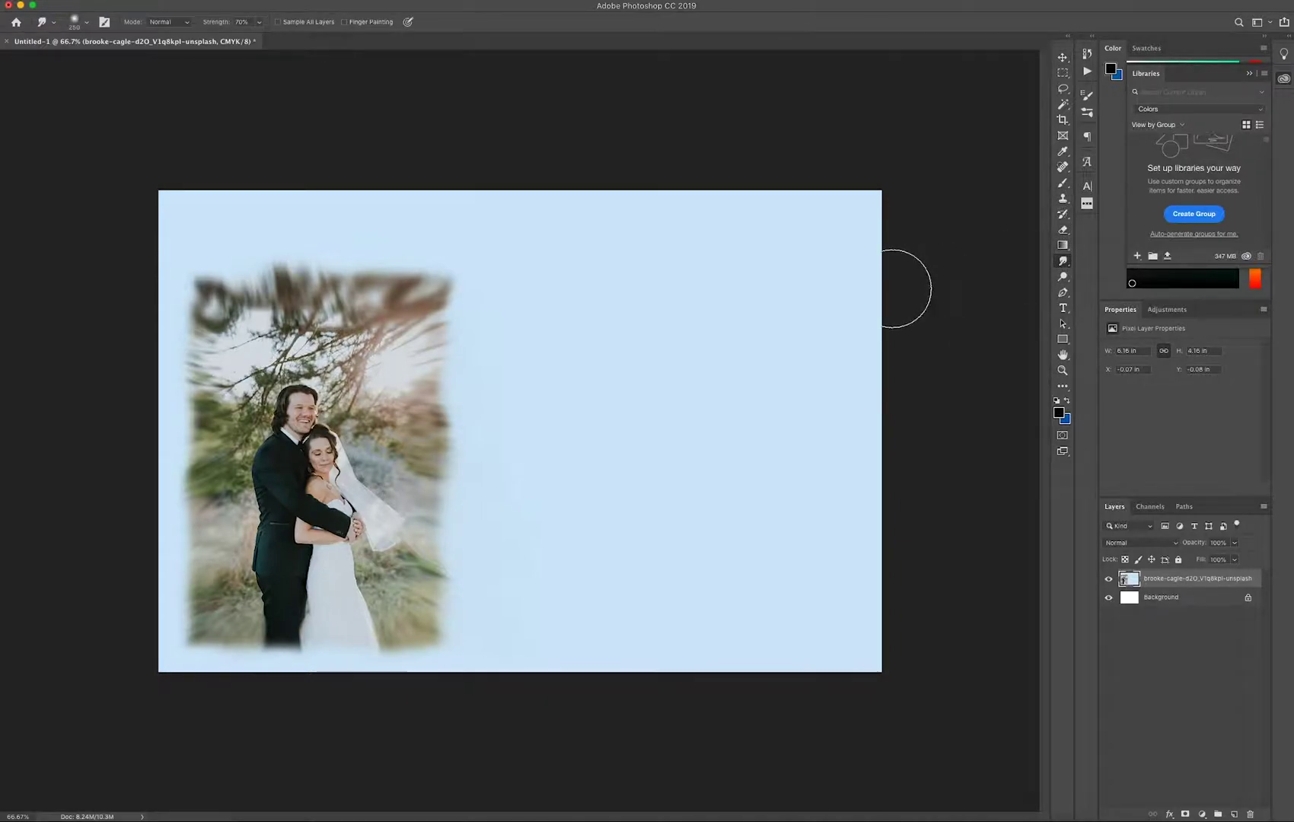
mouse_move(571, 338)
mouse_down()
mouse_move(502, 339)
mouse_move(467, 363)
mouse_move(548, 388)
mouse_move(547, 374)
mouse_move(505, 379)
mouse_move(474, 327)
mouse_move(530, 303)
mouse_move(472, 260)
mouse_move(411, 241)
mouse_move(400, 185)
mouse_move(454, 241)
mouse_move(485, 202)
mouse_move(442, 240)
mouse_move(393, 249)
mouse_move(336, 180)
mouse_move(318, 222)
mouse_move(326, 239)
mouse_move(348, 198)
mouse_move(289, 219)
mouse_move(292, 176)
mouse_move(228, 237)
mouse_move(242, 184)
mouse_move(217, 259)
mouse_move(213, 197)
mouse_move(238, 224)
mouse_move(190, 268)
mouse_move(107, 283)
mouse_move(166, 278)
mouse_move(135, 413)
mouse_up()
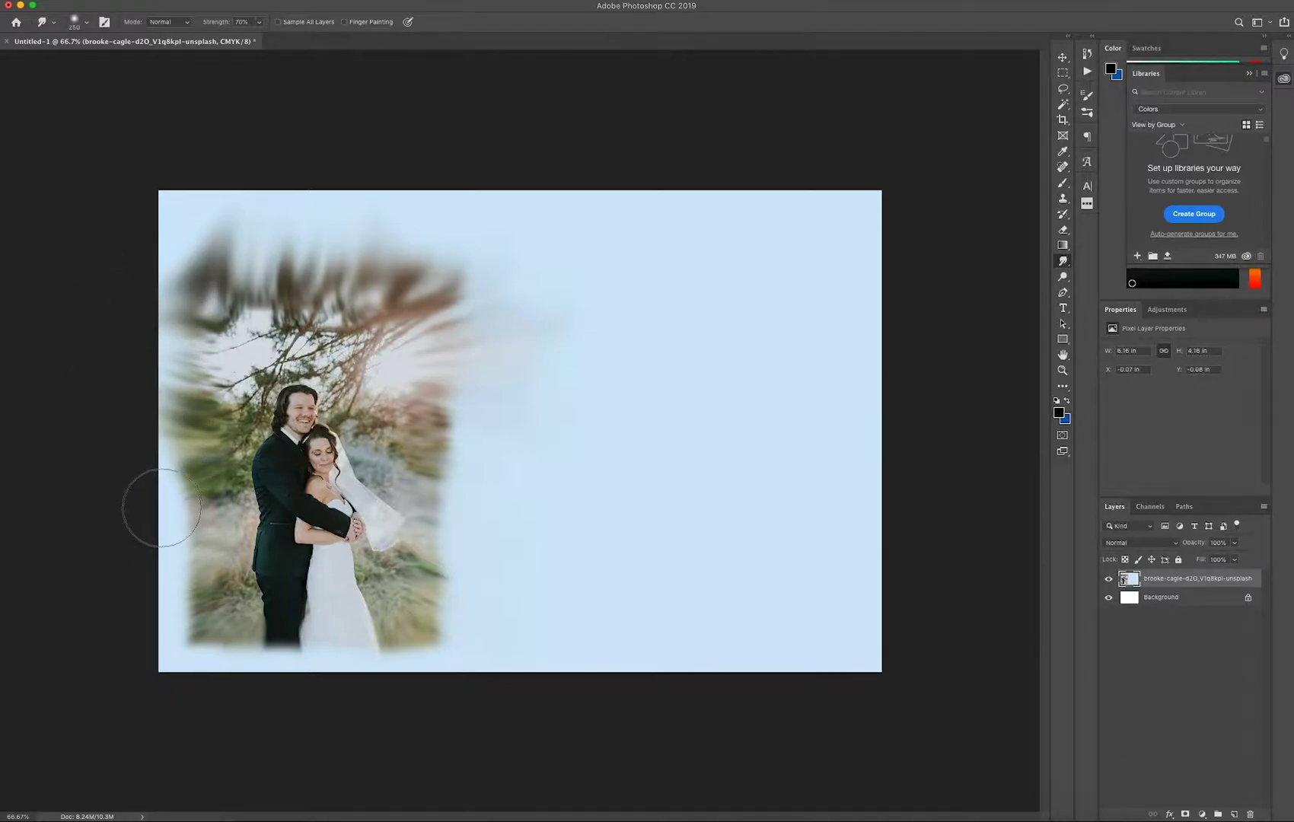
mouse_move(162, 507)
mouse_down()
mouse_move(99, 533)
mouse_move(151, 621)
mouse_move(203, 670)
mouse_move(217, 719)
mouse_move(289, 686)
mouse_move(326, 718)
mouse_move(512, 712)
mouse_move(515, 724)
mouse_move(527, 499)
mouse_move(469, 459)
mouse_move(484, 433)
mouse_move(467, 399)
mouse_move(496, 395)
mouse_move(487, 300)
mouse_move(544, 285)
mouse_move(419, 233)
mouse_move(396, 251)
mouse_move(410, 200)
mouse_move(460, 307)
mouse_move(454, 259)
mouse_move(407, 251)
mouse_move(394, 268)
mouse_move(503, 305)
mouse_move(473, 306)
mouse_move(474, 318)
mouse_move(499, 317)
mouse_move(499, 302)
mouse_move(465, 293)
mouse_move(457, 309)
mouse_move(485, 315)
mouse_move(449, 278)
mouse_move(463, 248)
mouse_move(487, 344)
mouse_move(433, 359)
mouse_move(437, 386)
mouse_move(449, 373)
mouse_move(411, 379)
mouse_up()
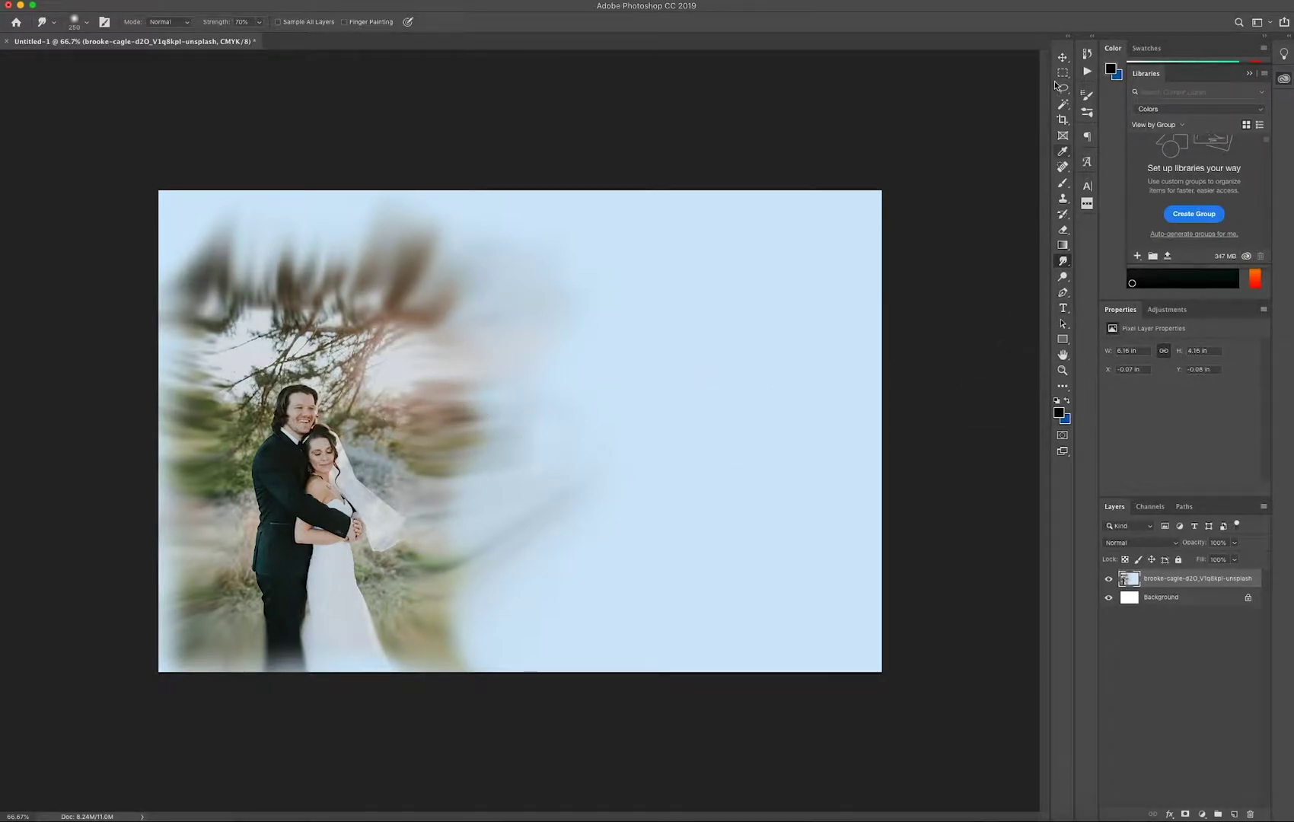
- On a new top layer, draw a light blue rectangle with a 7.41 px black stroke, about 505 × 387 px, right of the couple near the upper edge
click(1069, 58)
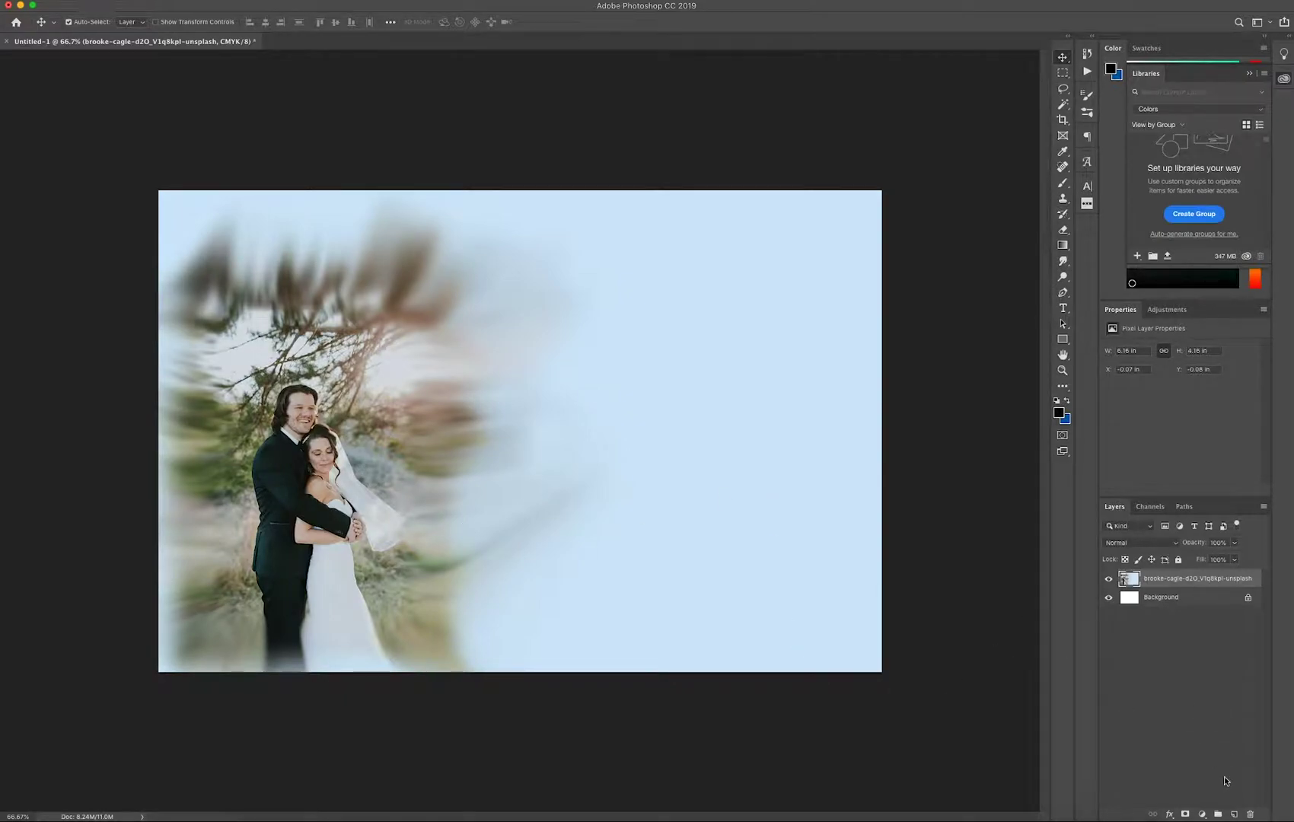
click(1235, 814)
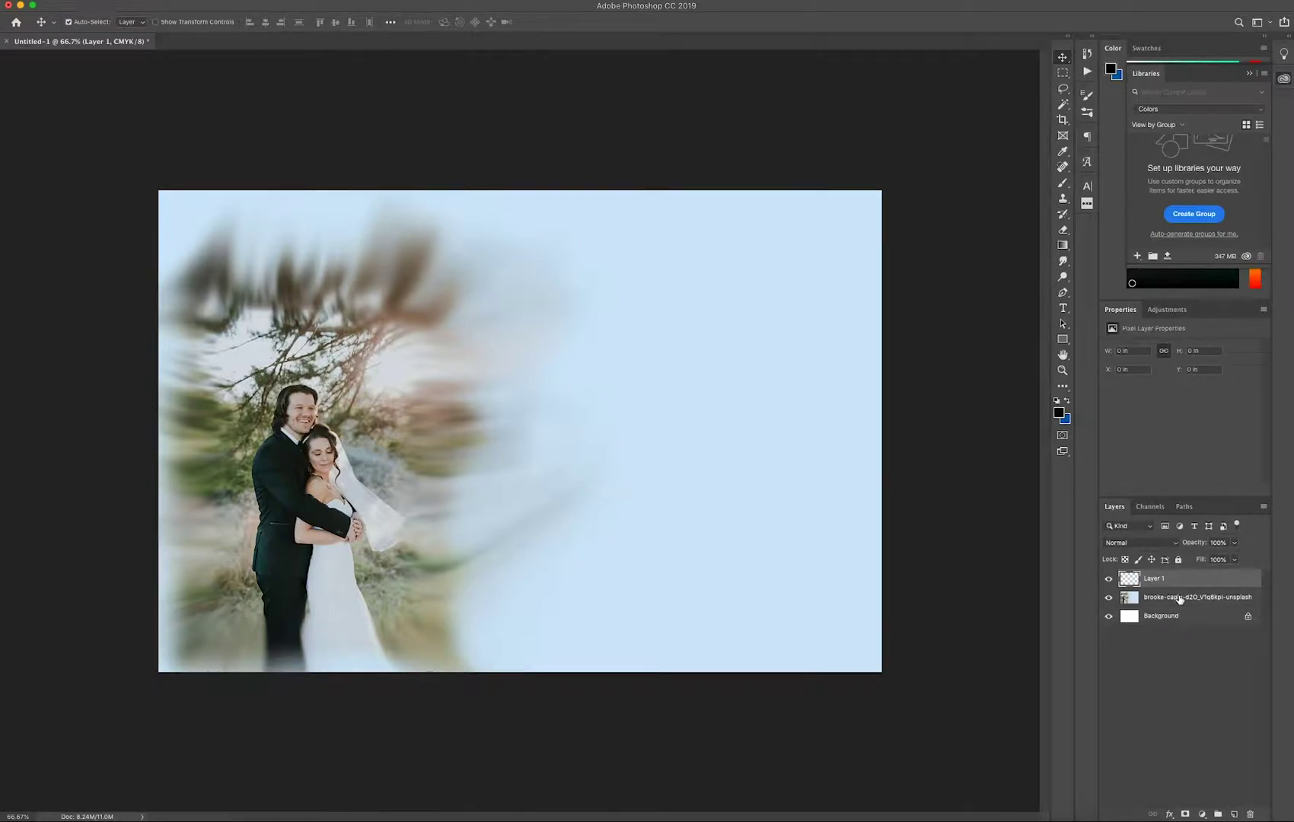
click(1063, 339)
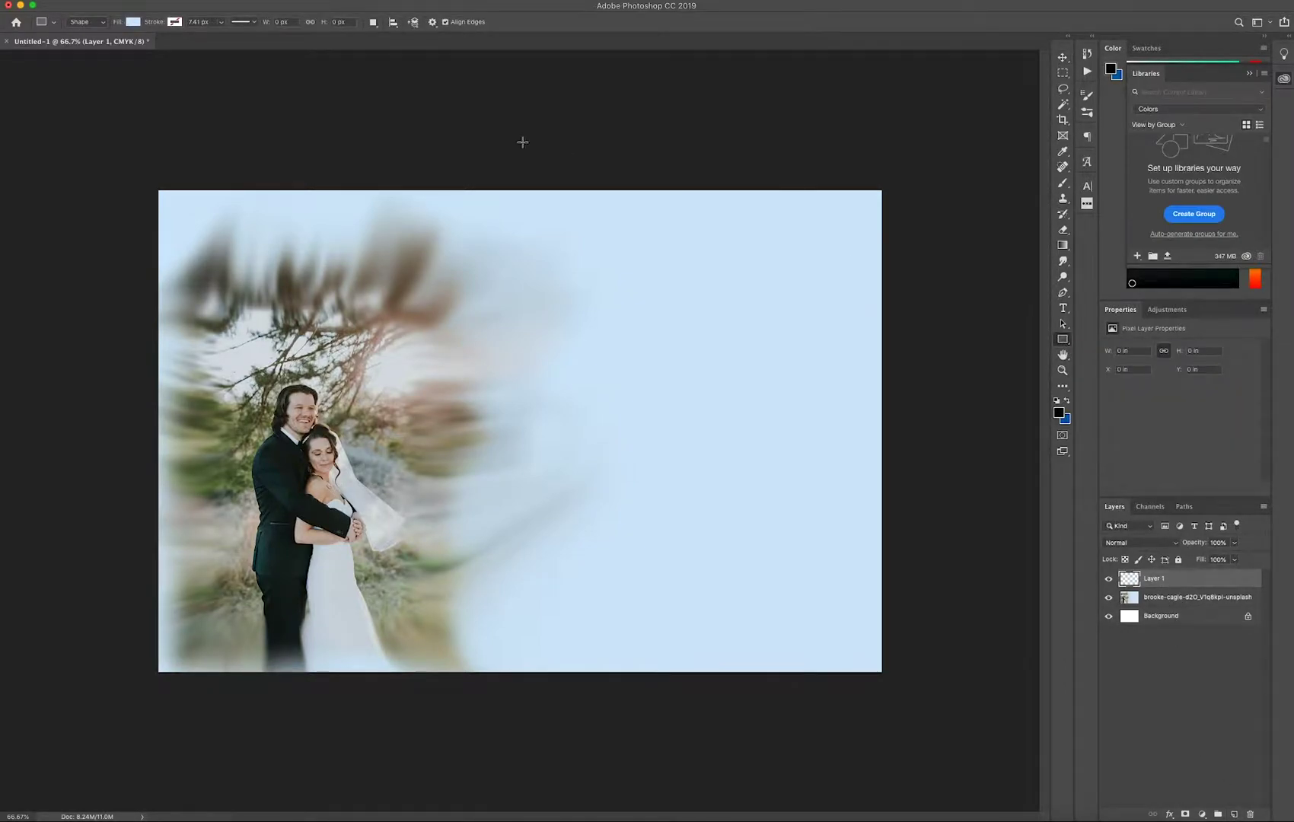
click(173, 22)
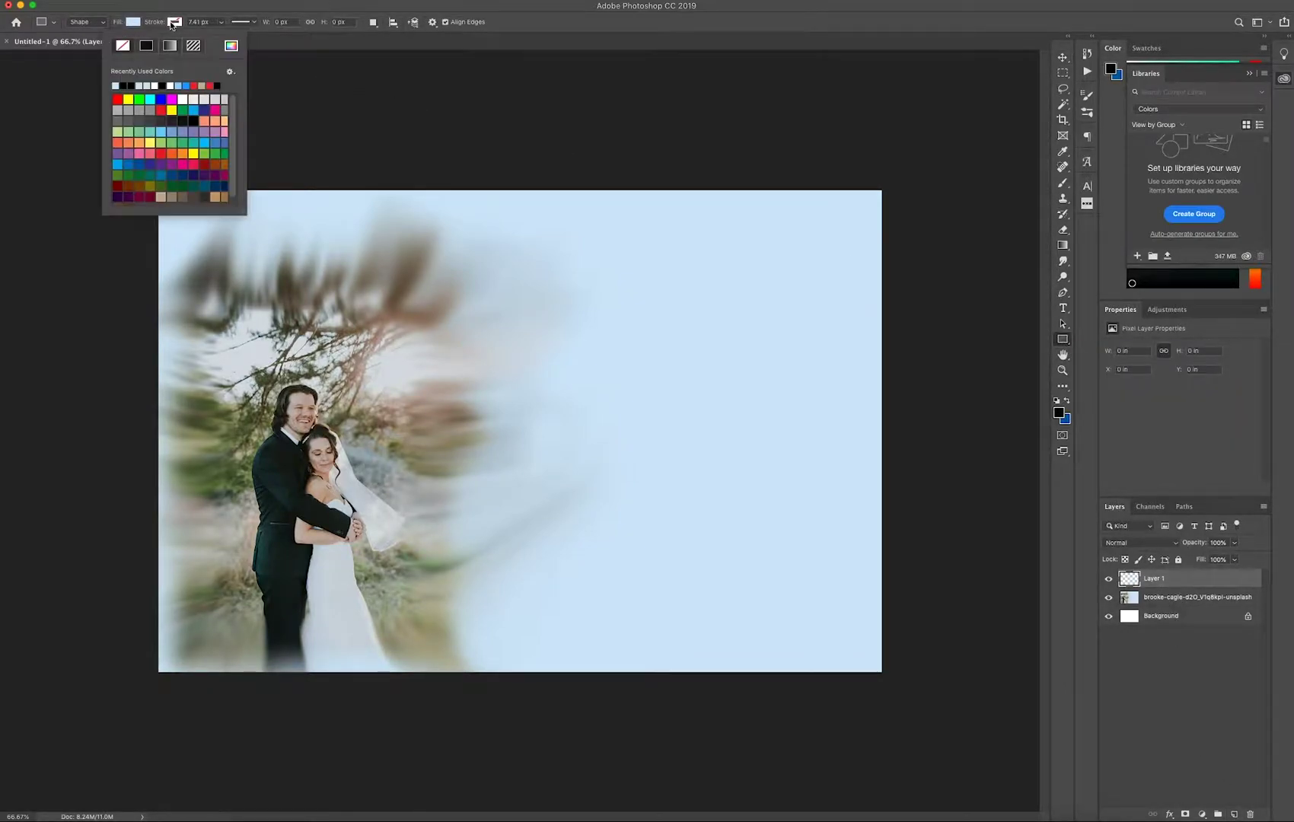
click(124, 83)
click(134, 23)
click(134, 24)
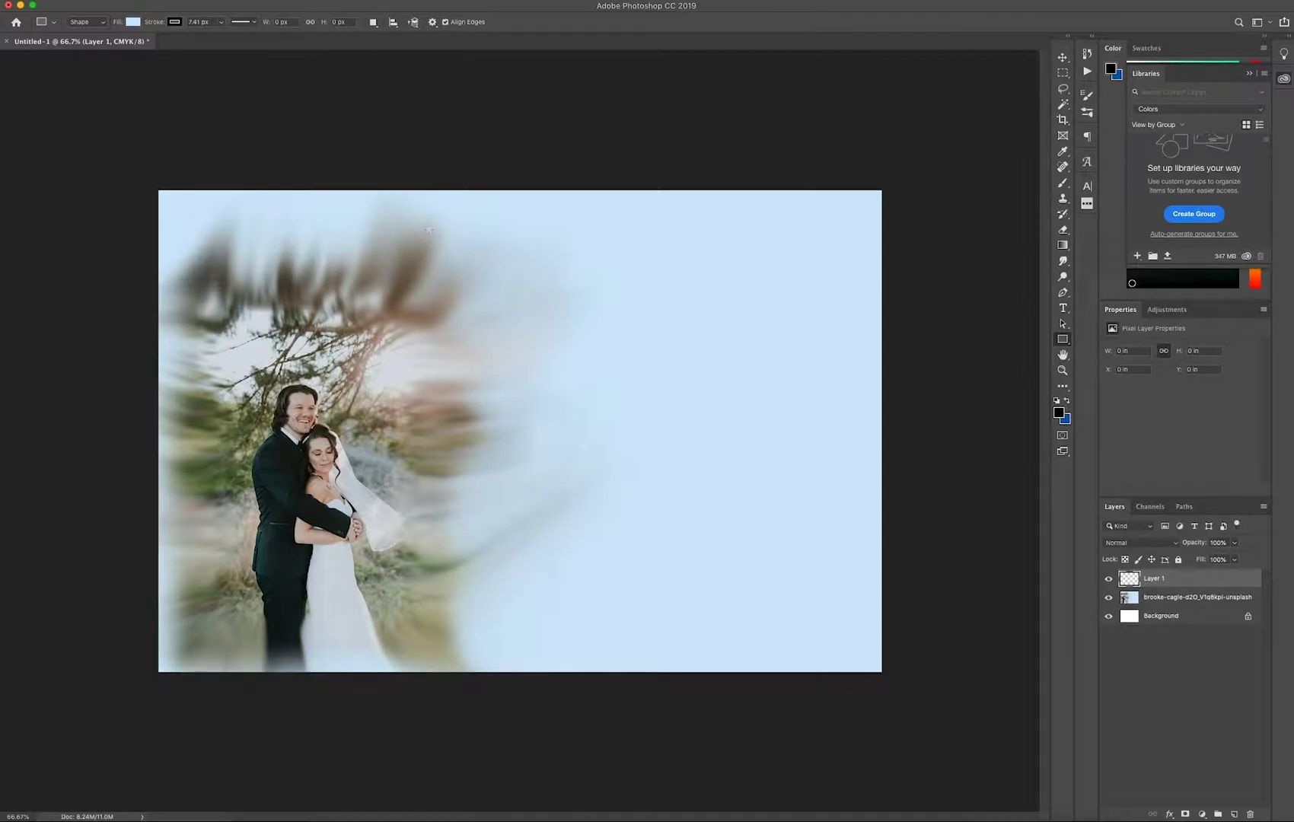
drag(403, 216, 607, 370)
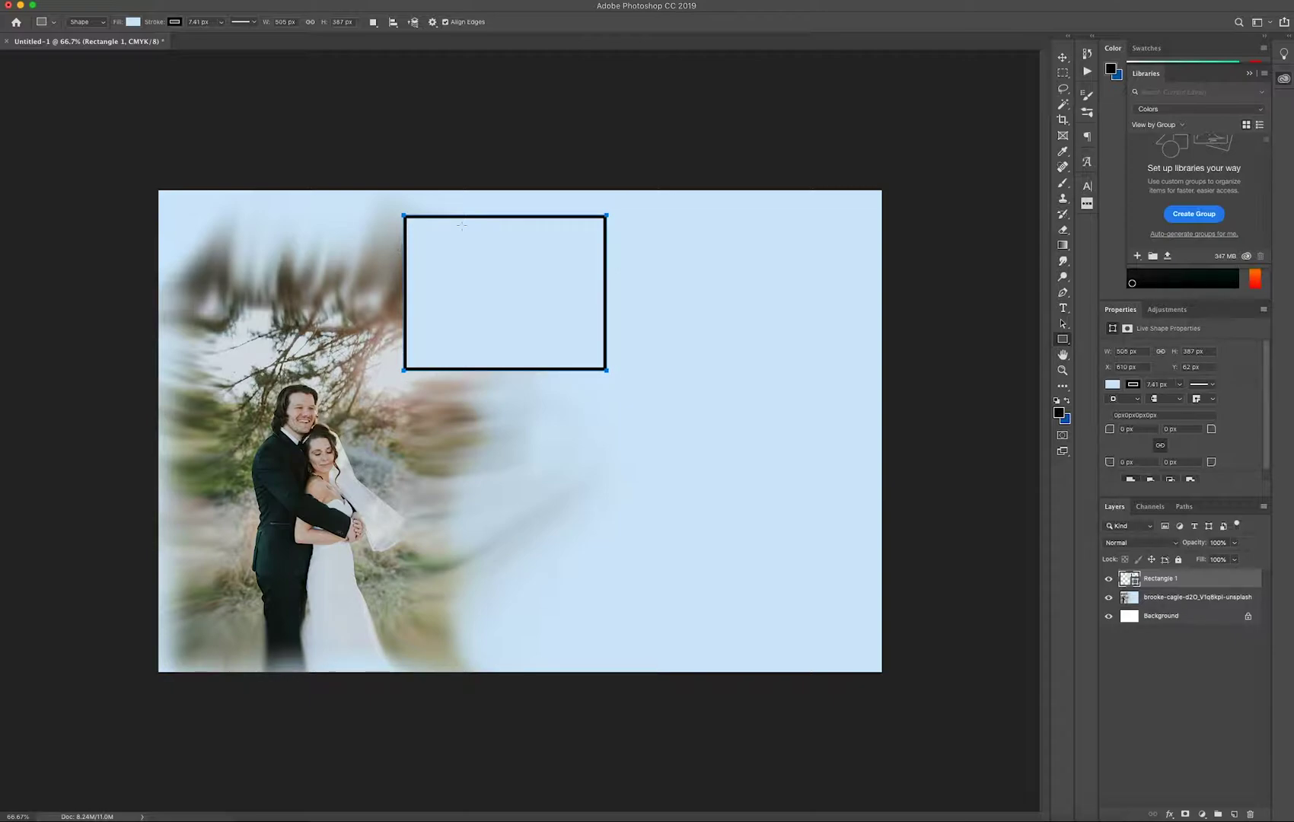
- Duplicate the outlined rectangle into an evenly spaced 2 × 2 grid and enlarge the grid to about 1108 × 893 px beside the couple
click(1063, 61)
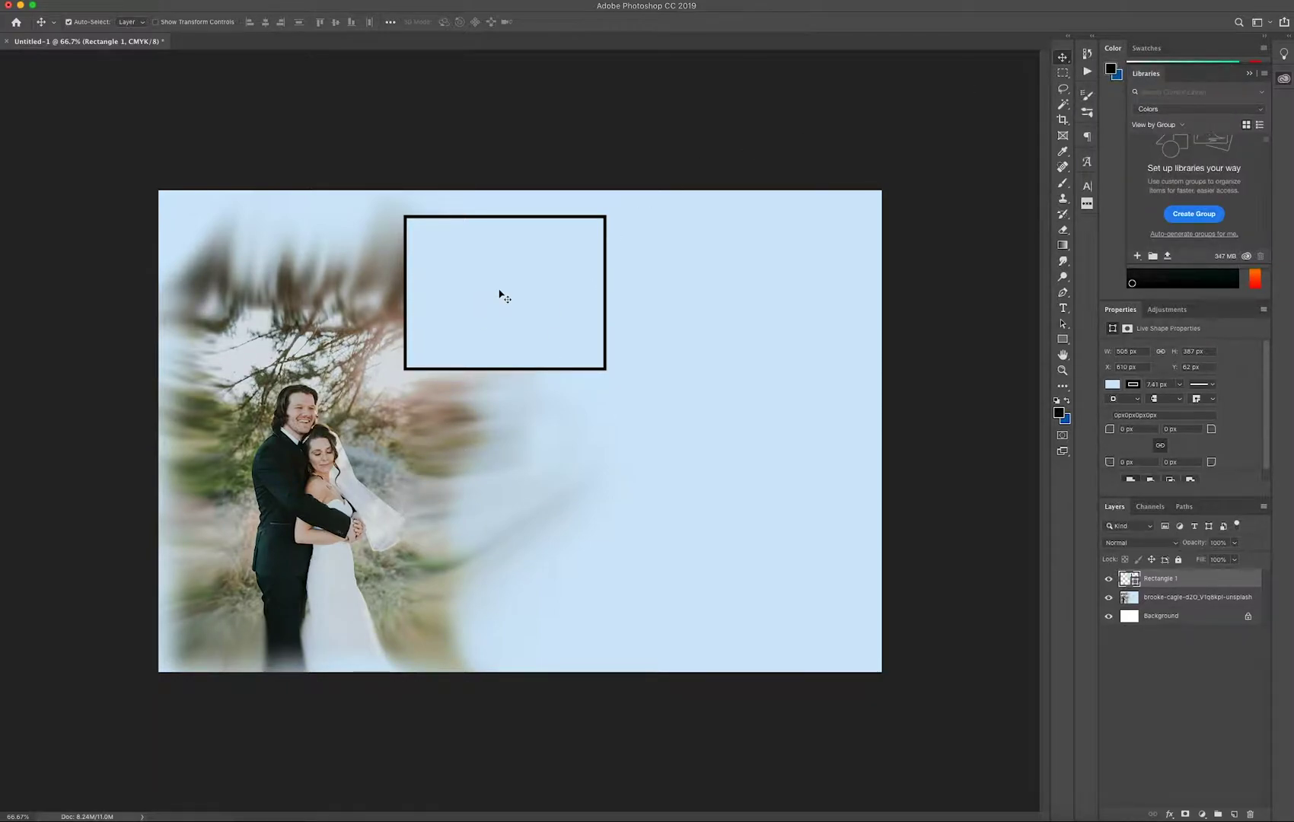
drag(500, 293, 615, 318)
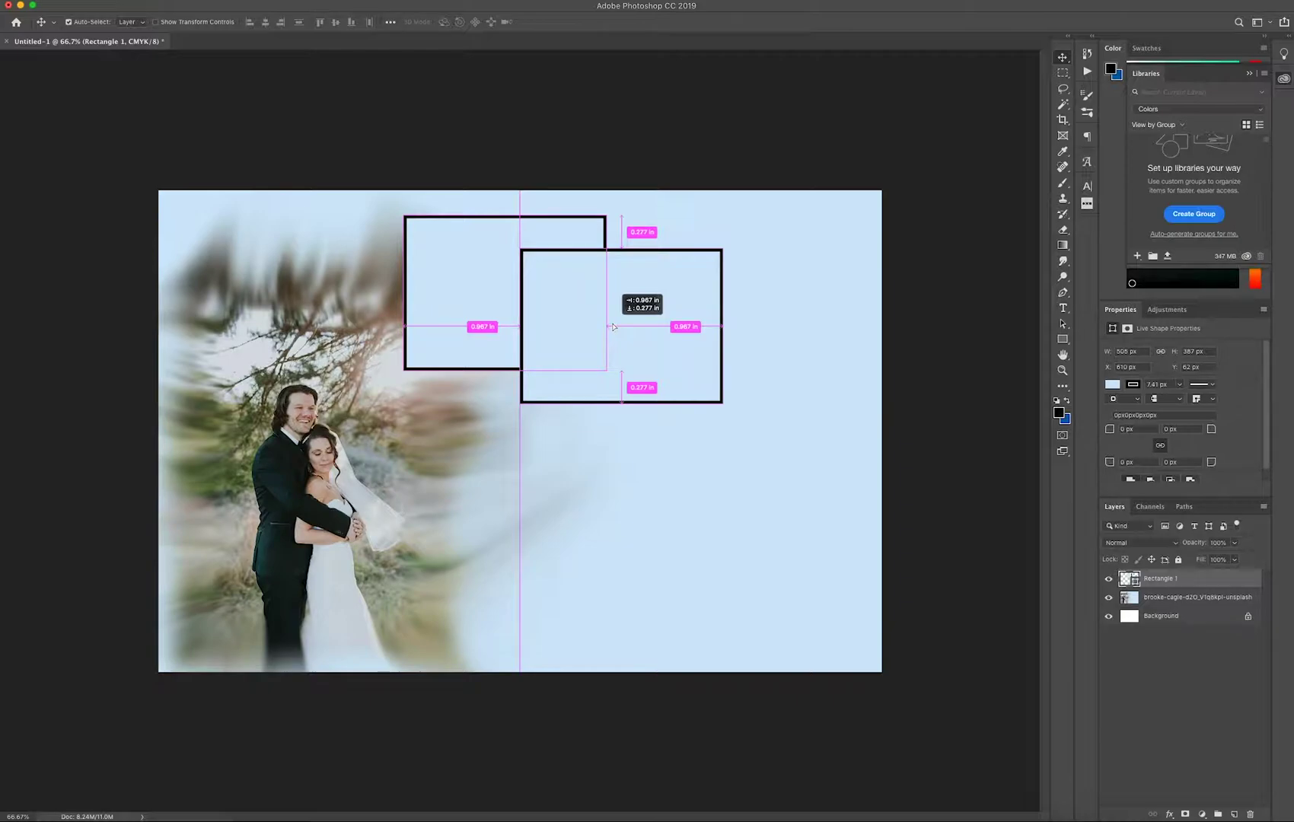
drag(614, 327, 709, 318)
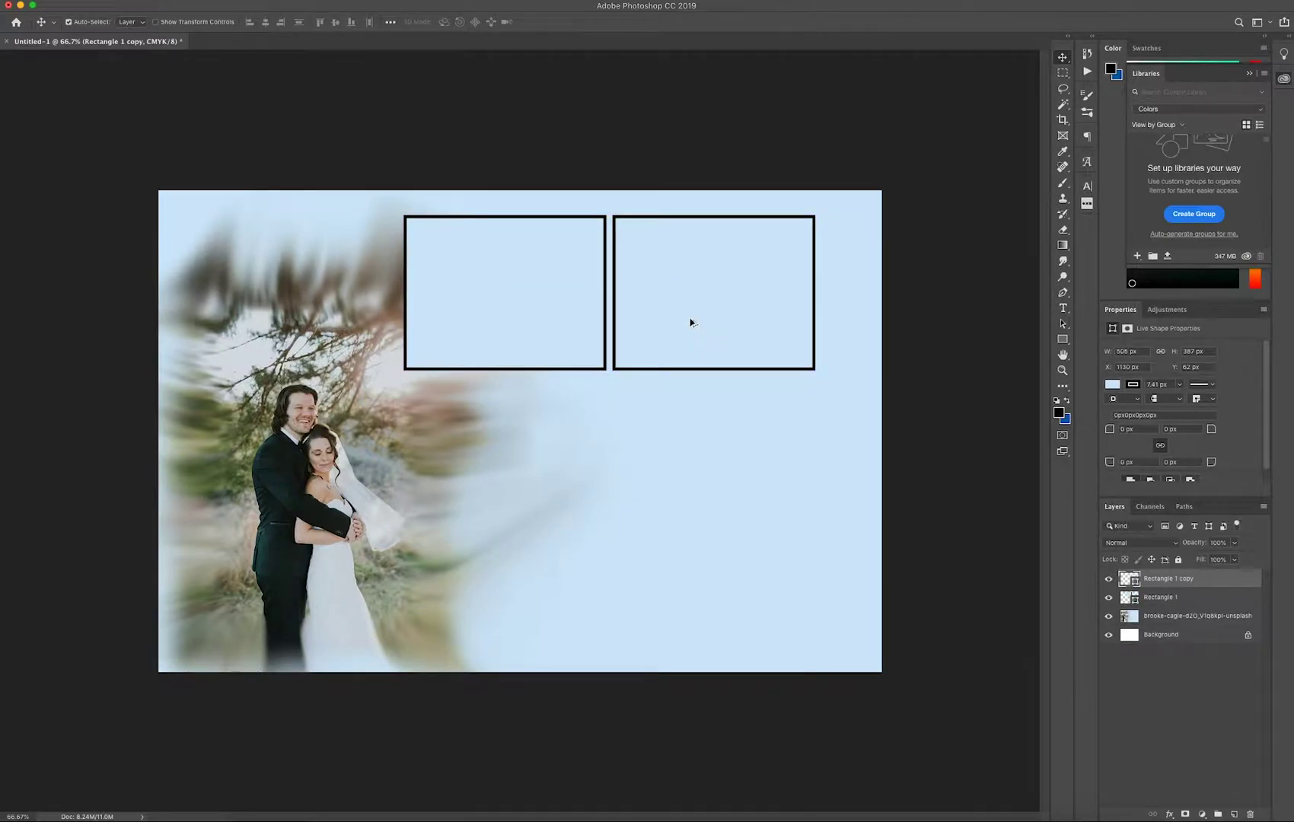
drag(692, 322, 482, 445)
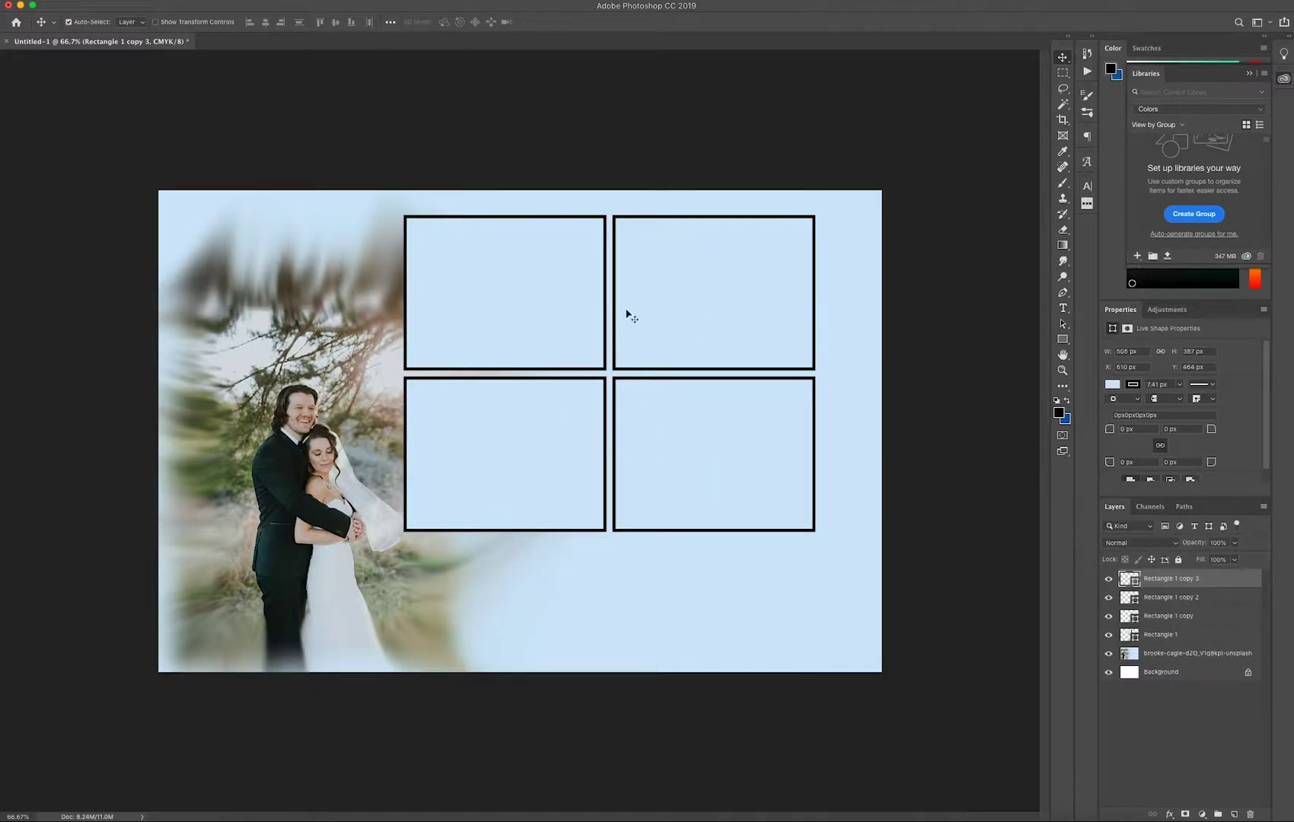
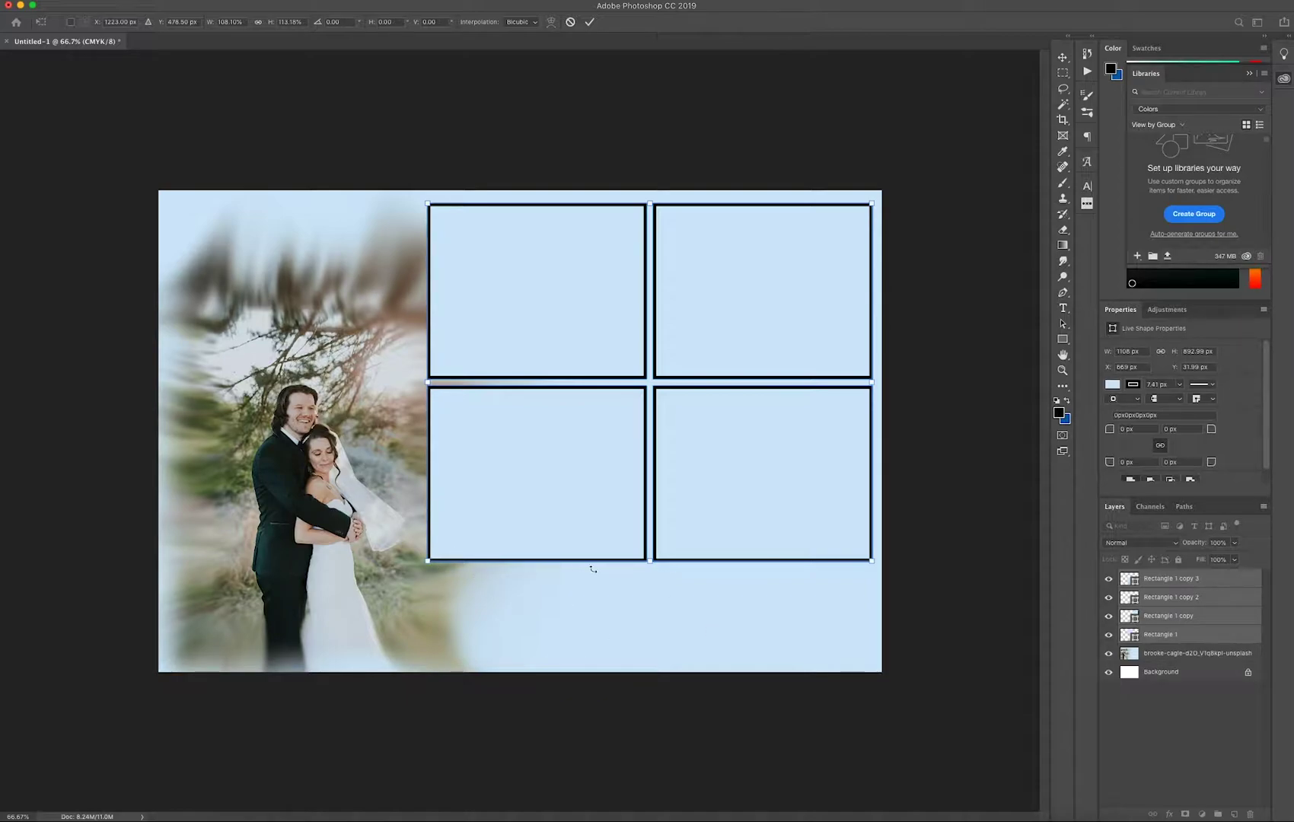
key(Return)
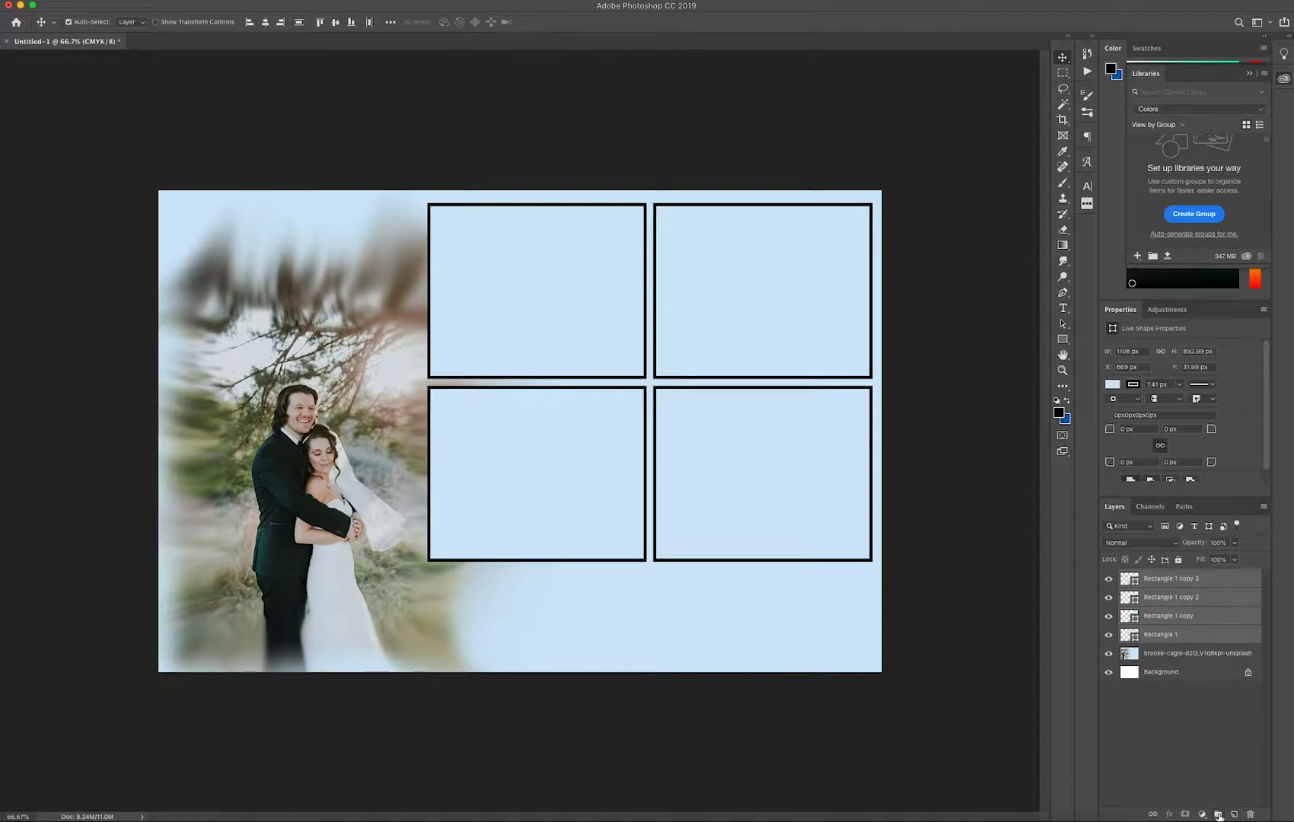
- Group the four outlined rectangle layers and name the group Photo Boxes
click(1218, 816)
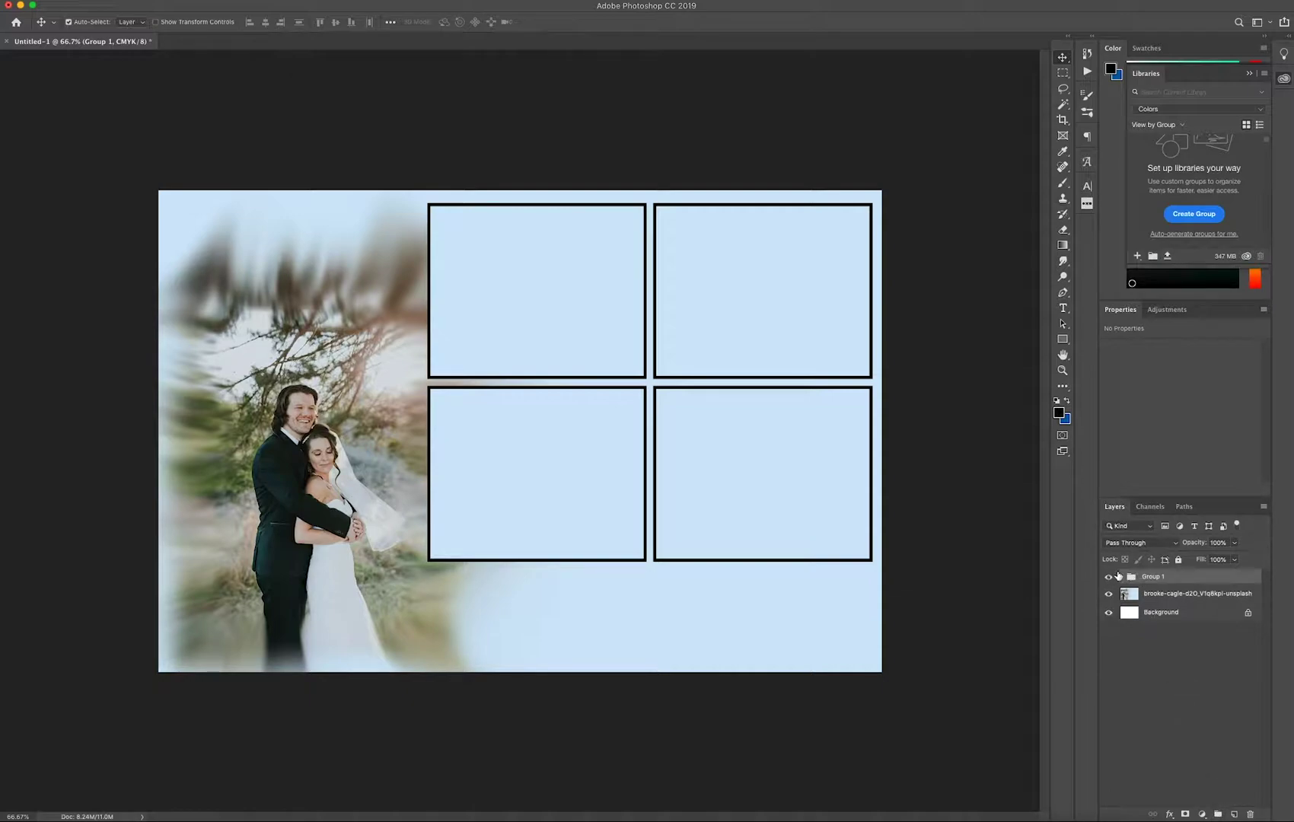
click(1122, 577)
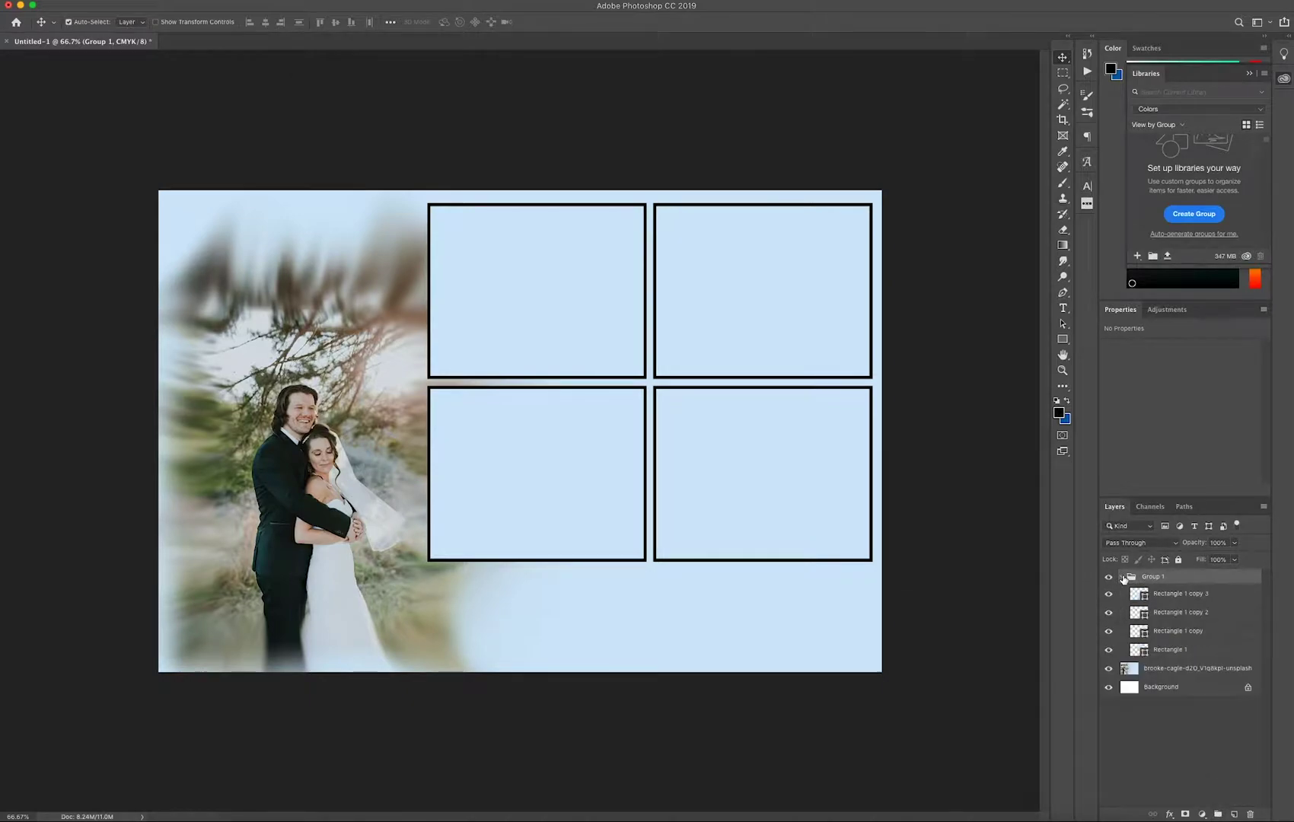
click(1122, 577)
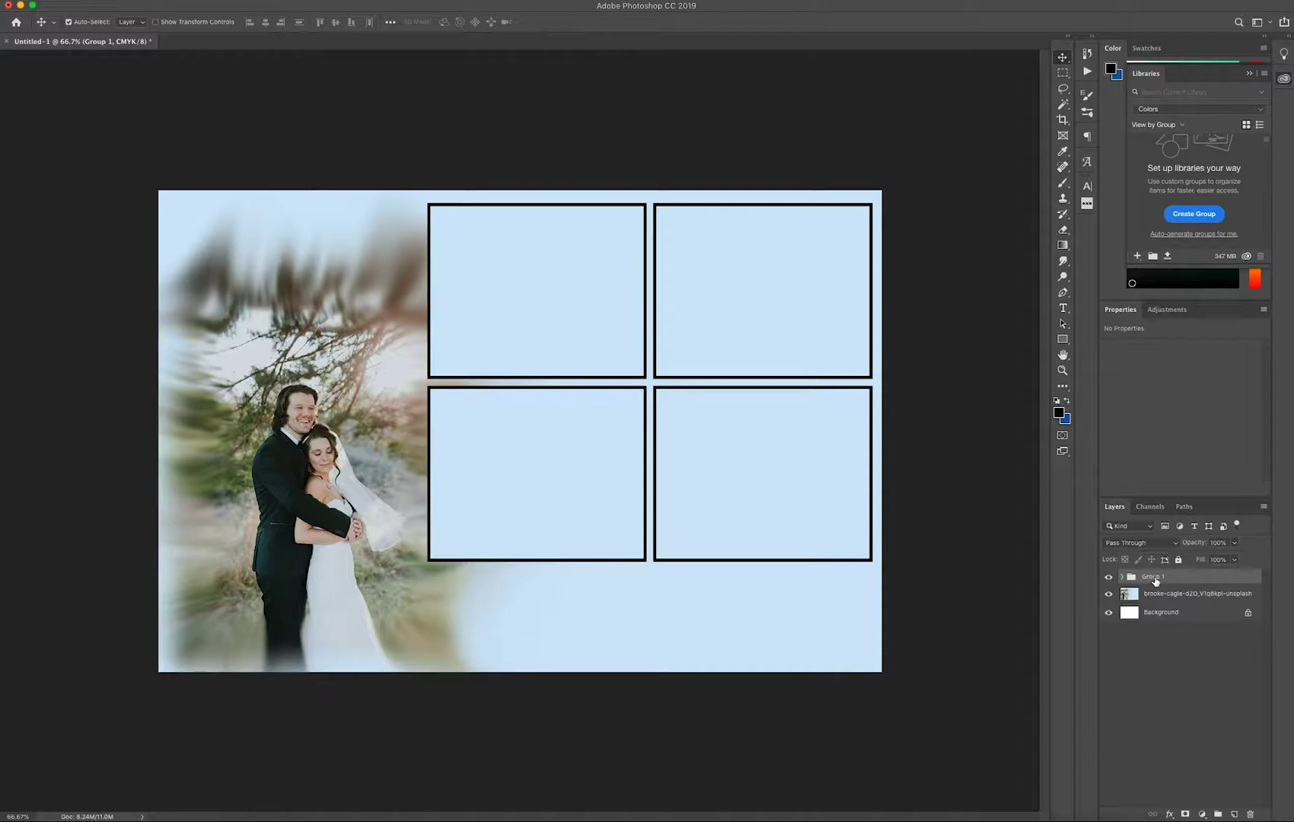
double_click(1155, 578)
text(Photo Boxes)
key(Return)
click(1121, 577)
click(1121, 578)
- Add a new layer above the Photo Boxes group and set the Type tool's font to Mrs Eaves OT Roman
click(1236, 813)
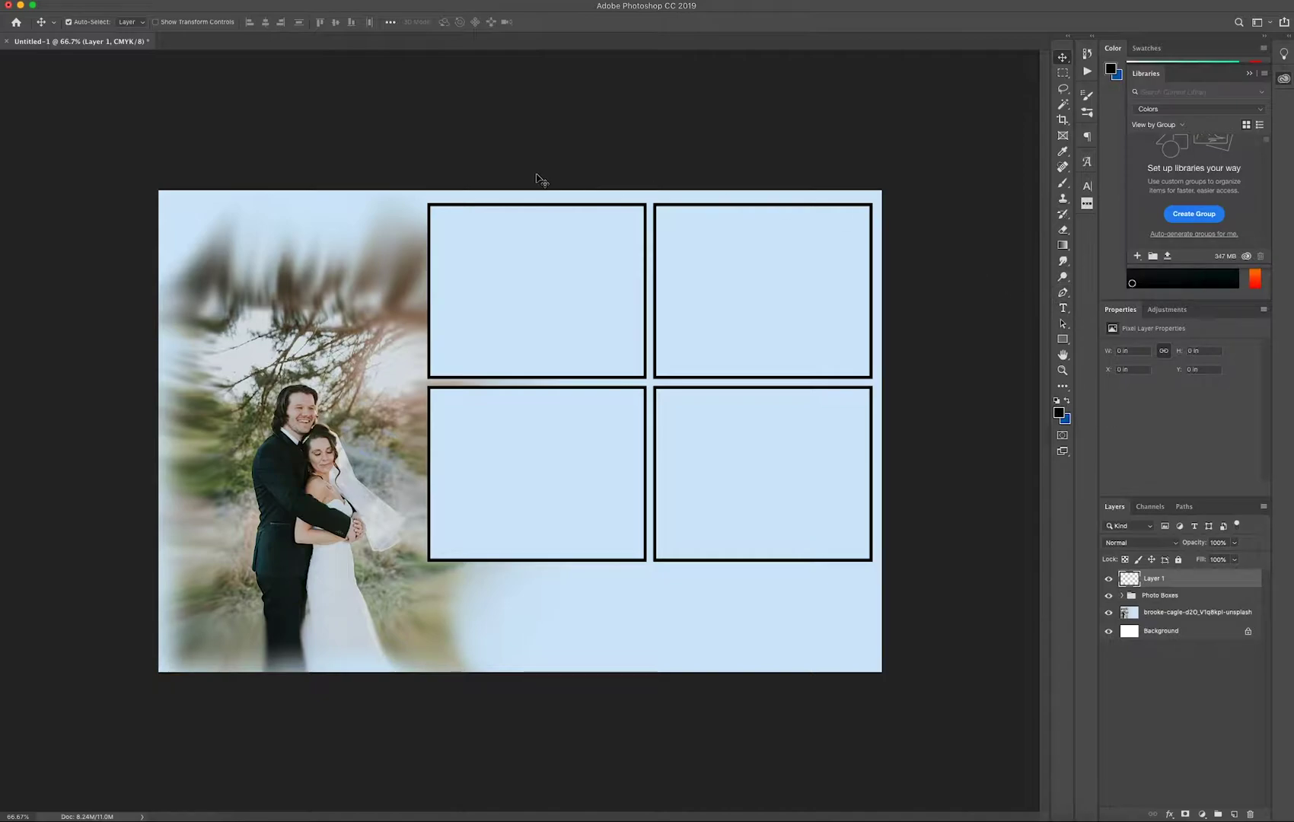
click(1063, 308)
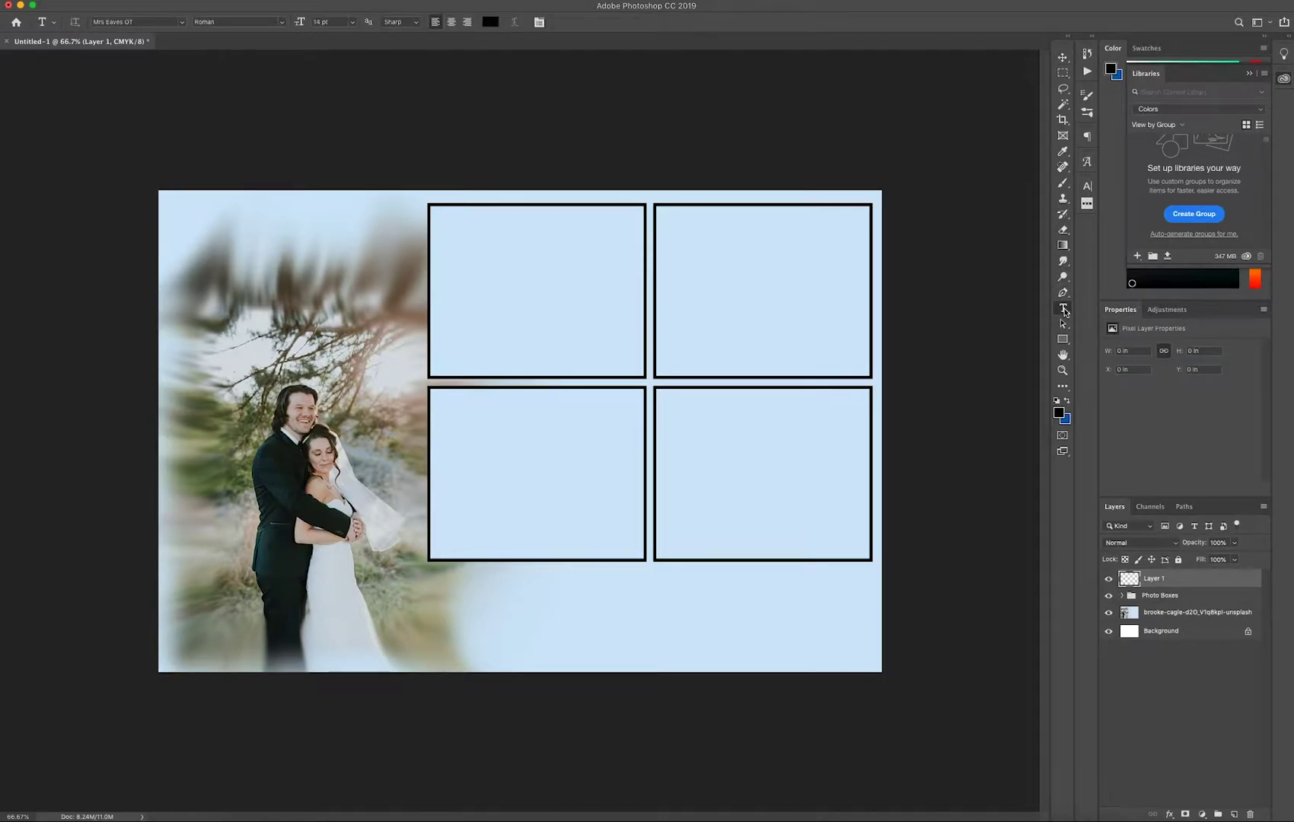
click(182, 22)
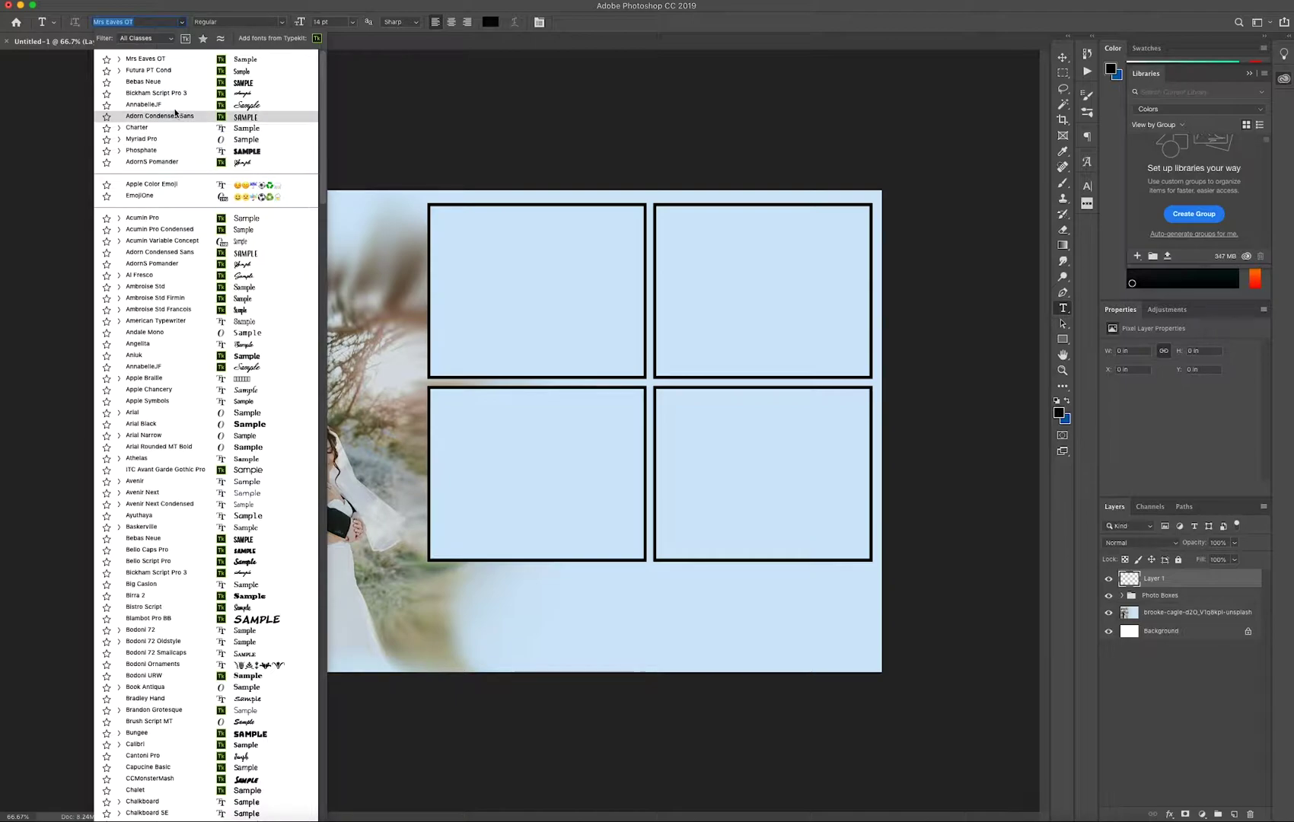
click(171, 116)
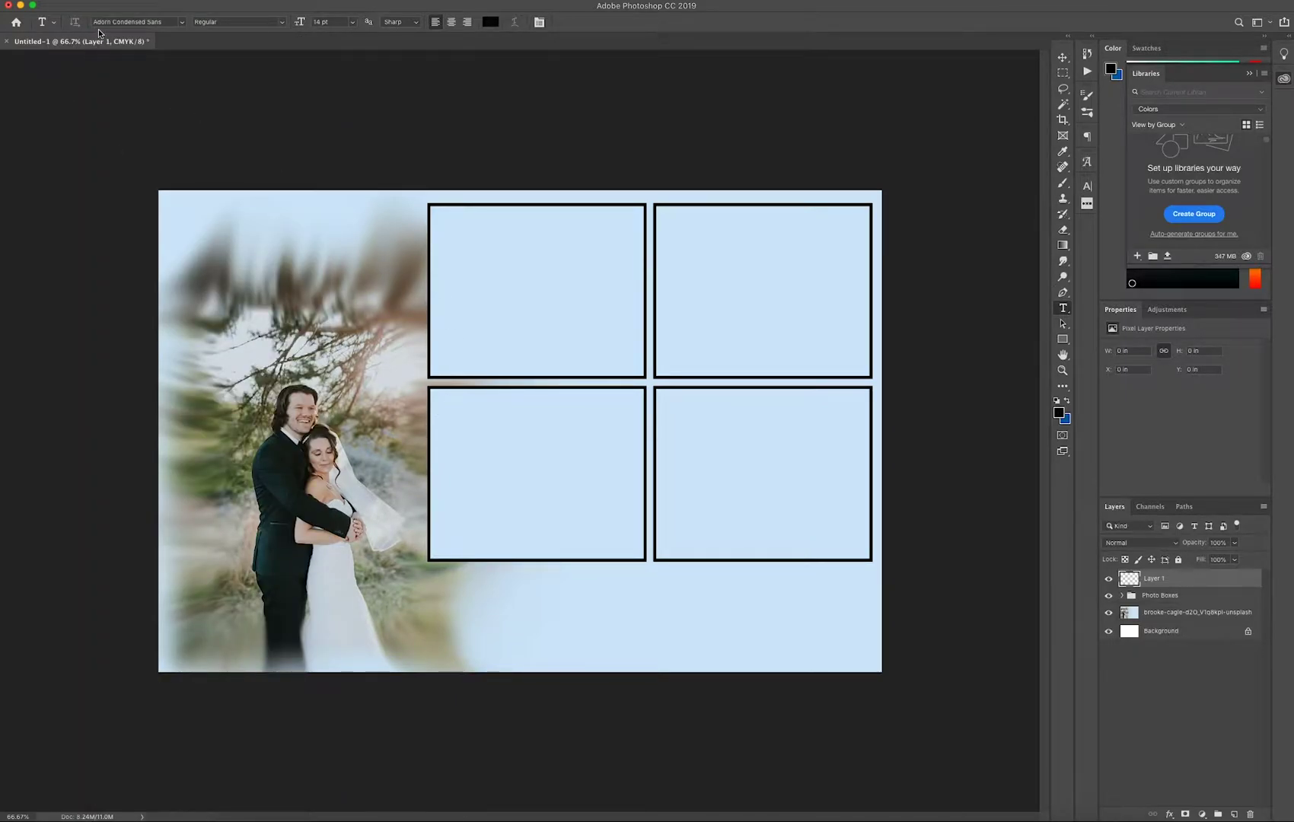
click(181, 23)
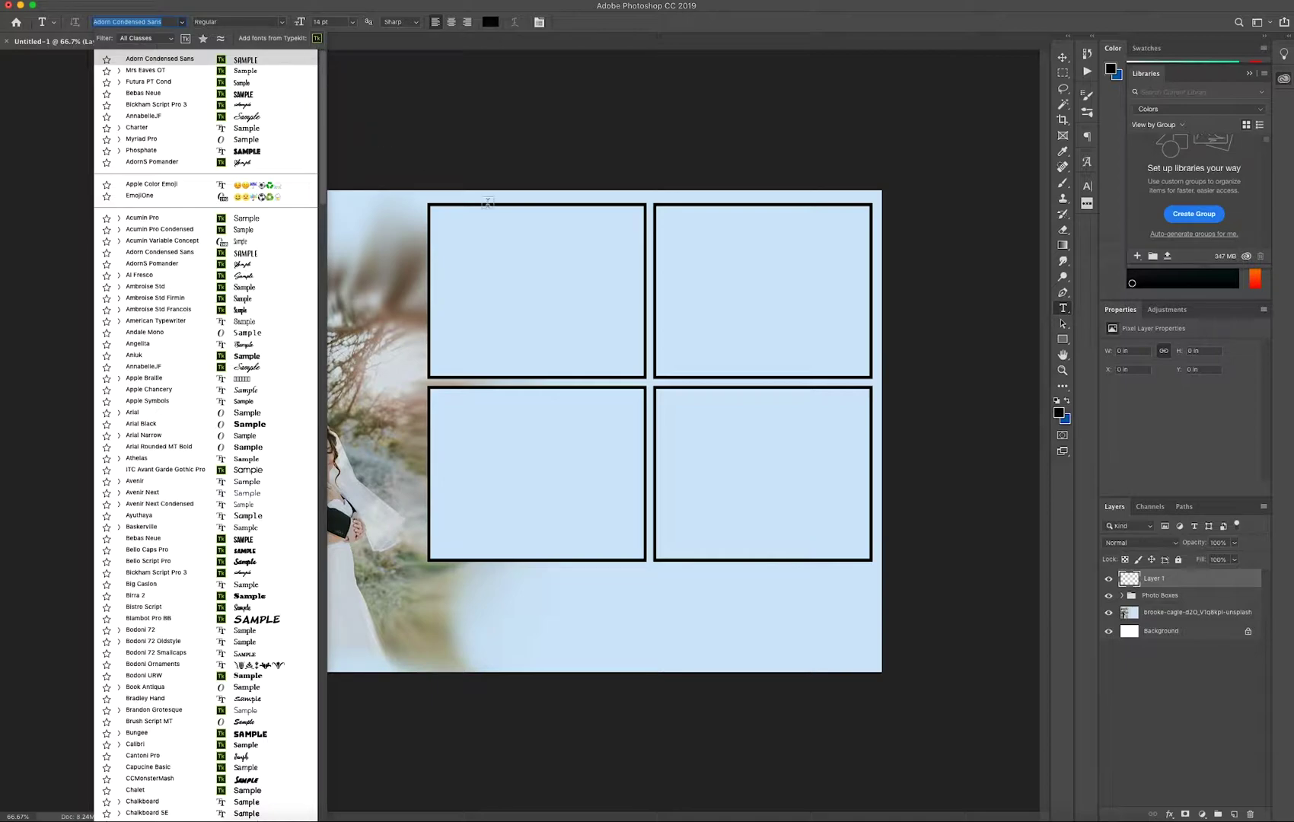
key(Down)
key(Return)
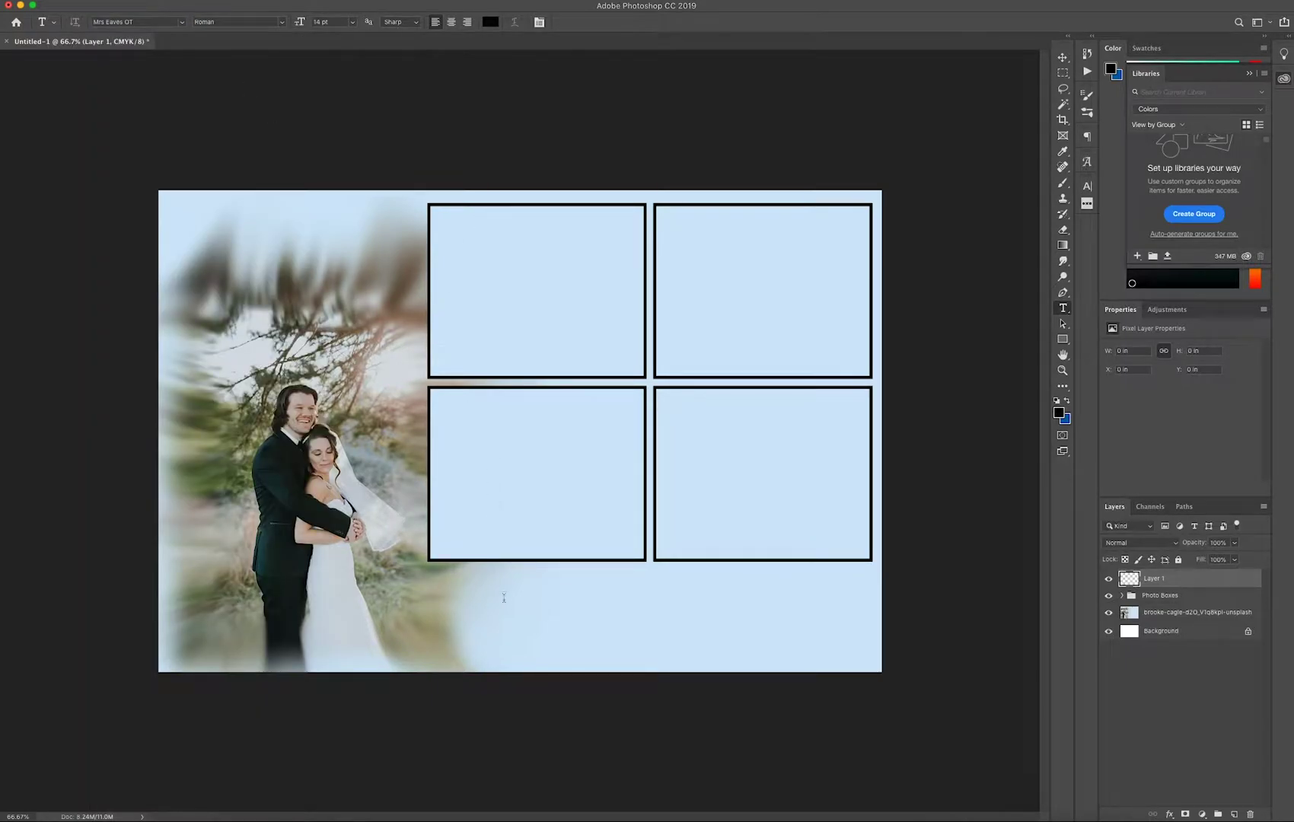
- Add a 14 pt text line with the couple's first names joined by an ampersand below the photo boxes
click(496, 601)
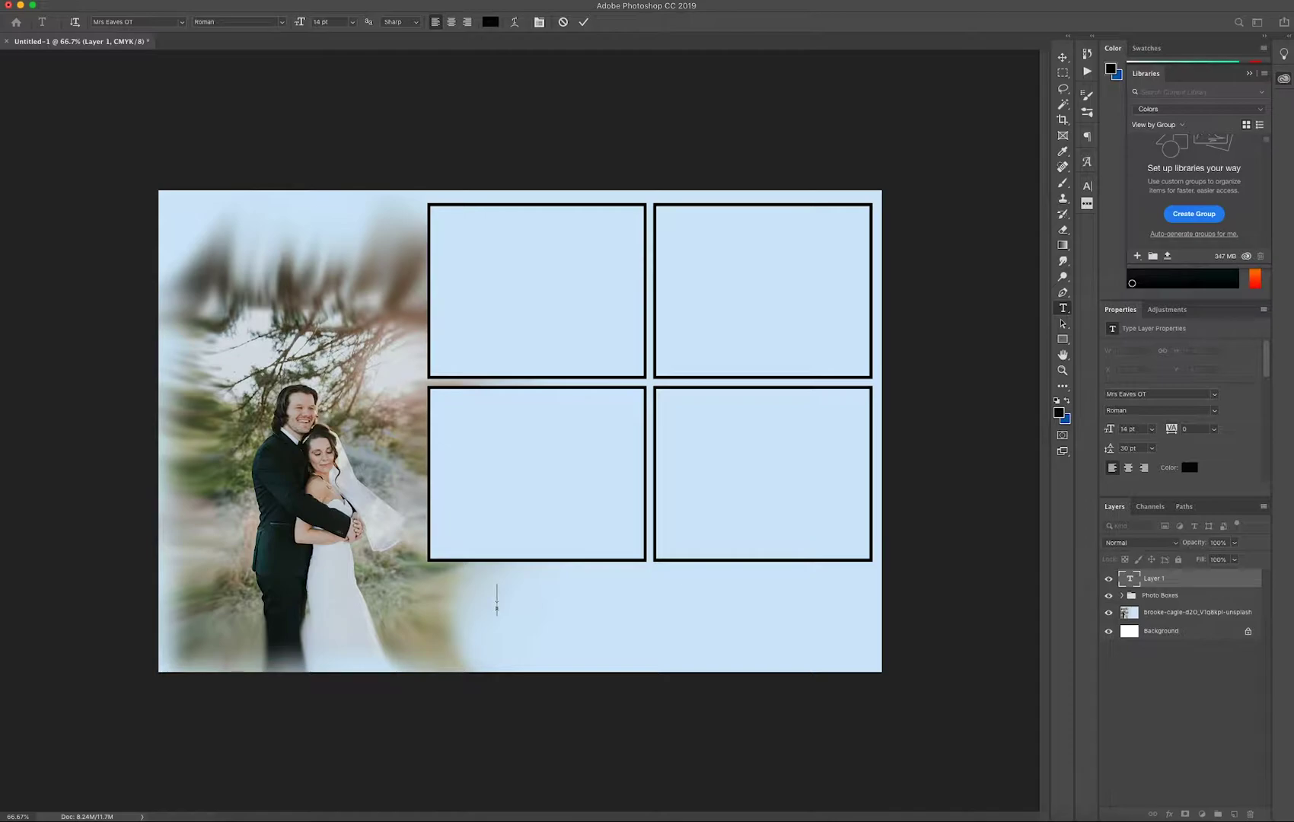
text(Mary & )
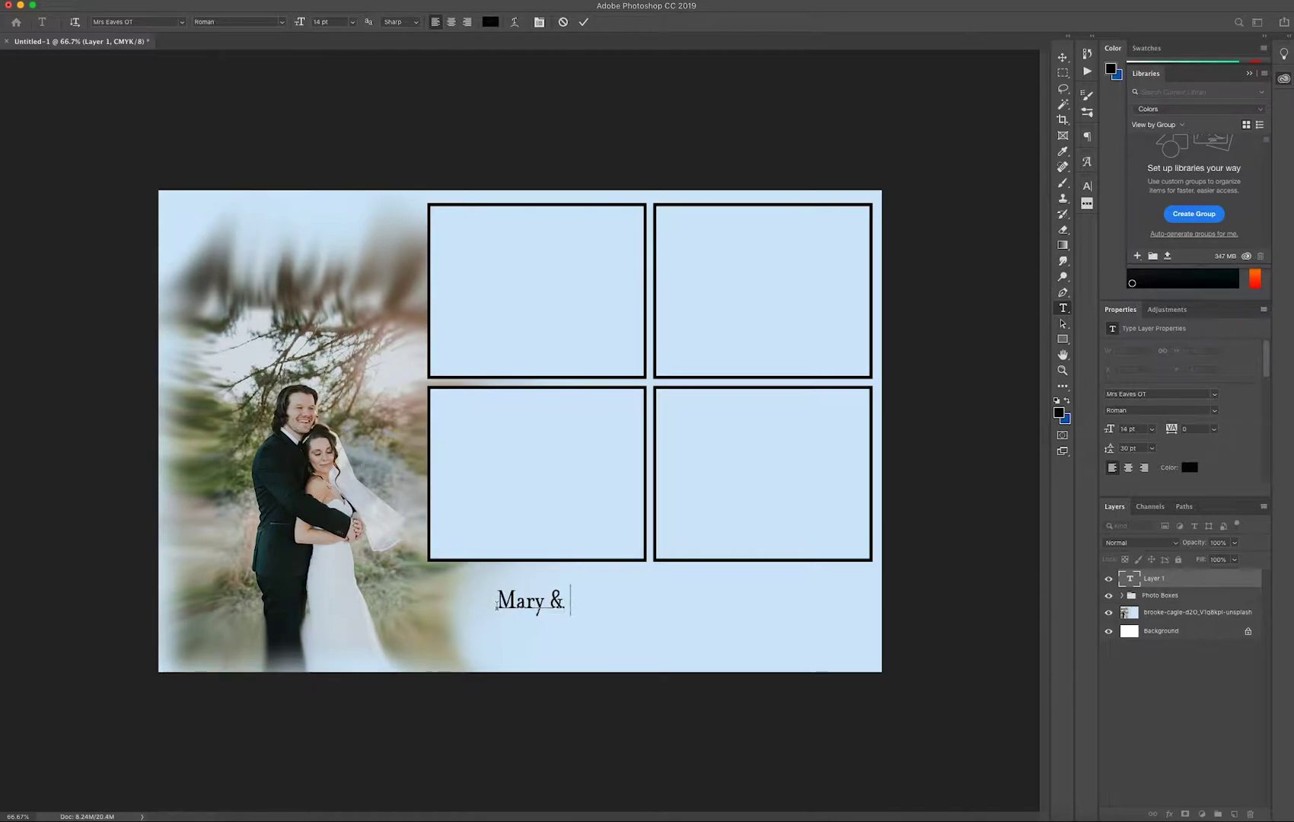
text(John)
click(584, 23)
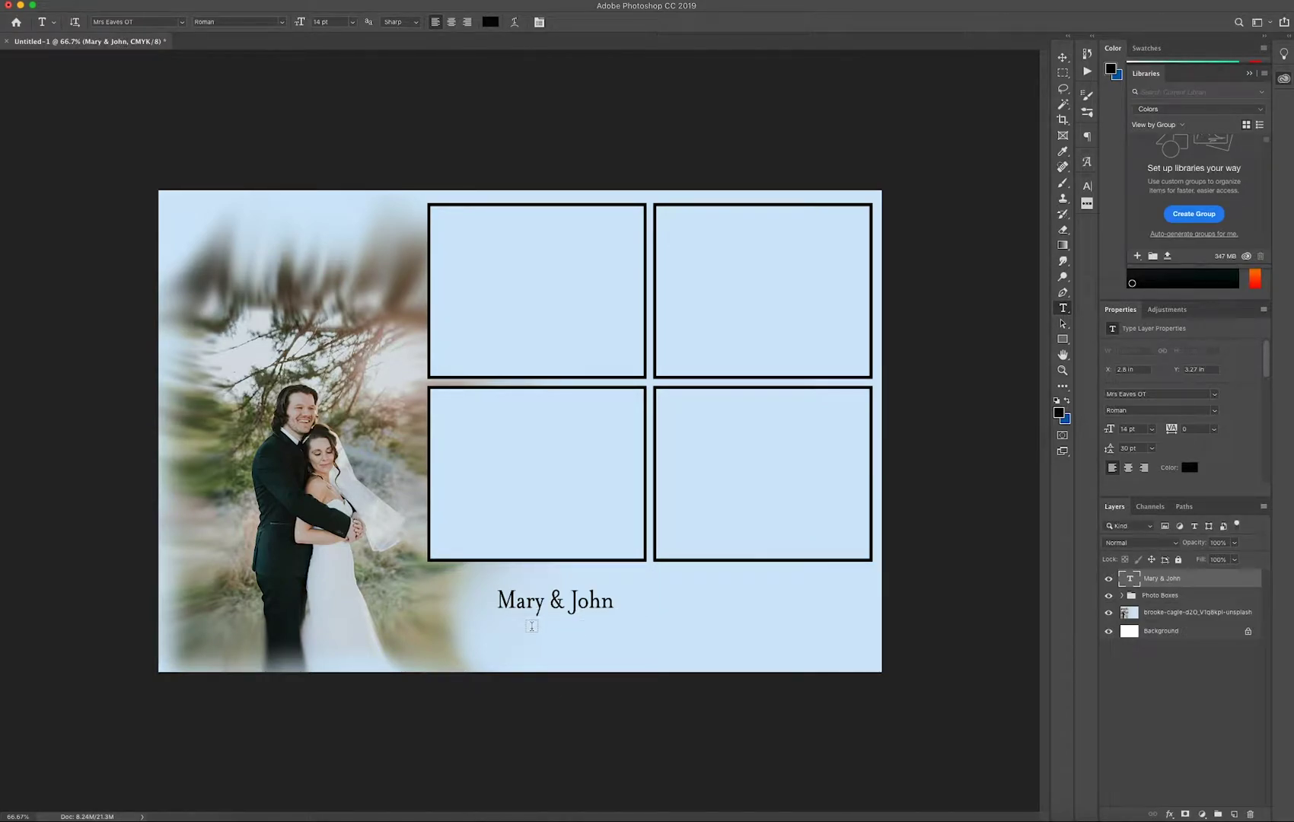
- Center the names text in the space below the photo boxes and scale it from its center to about 259%
key(v)
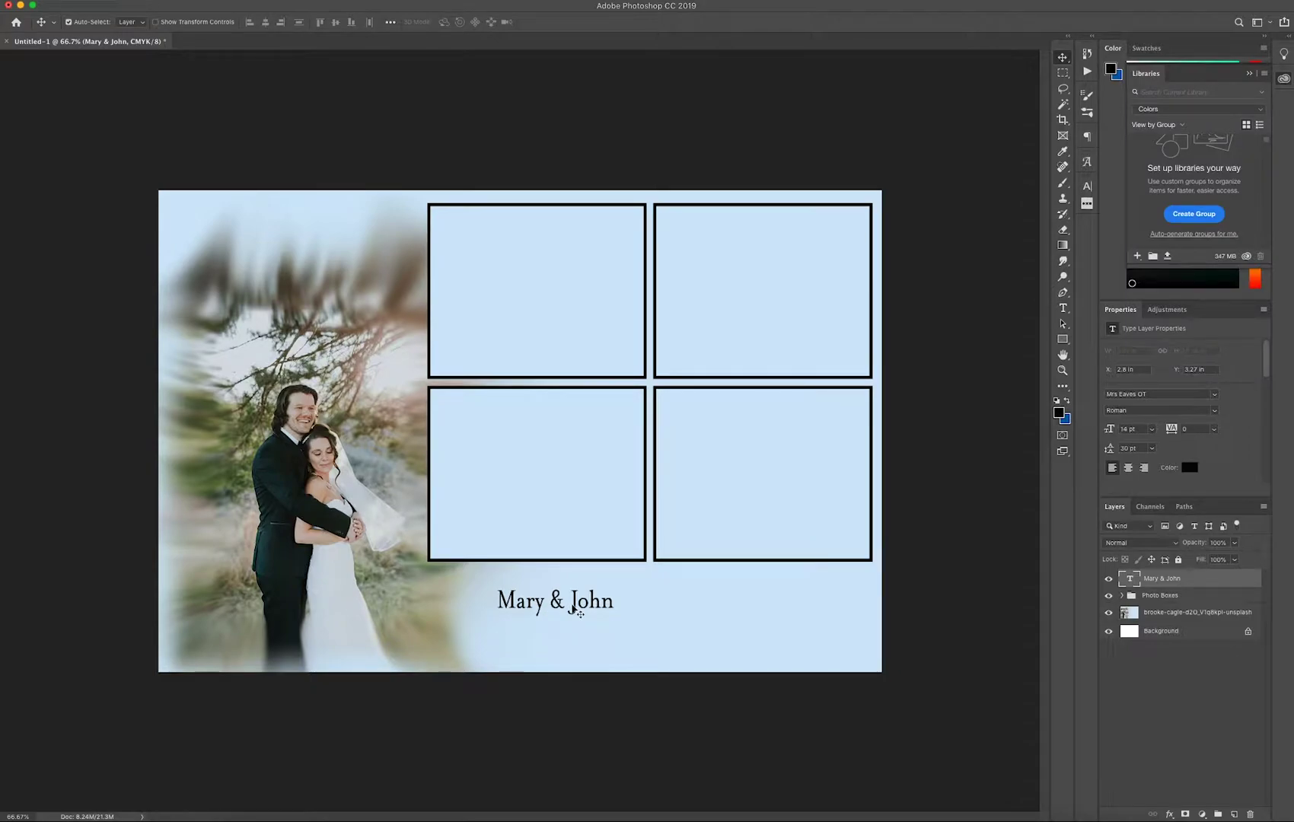
drag(580, 607, 675, 612)
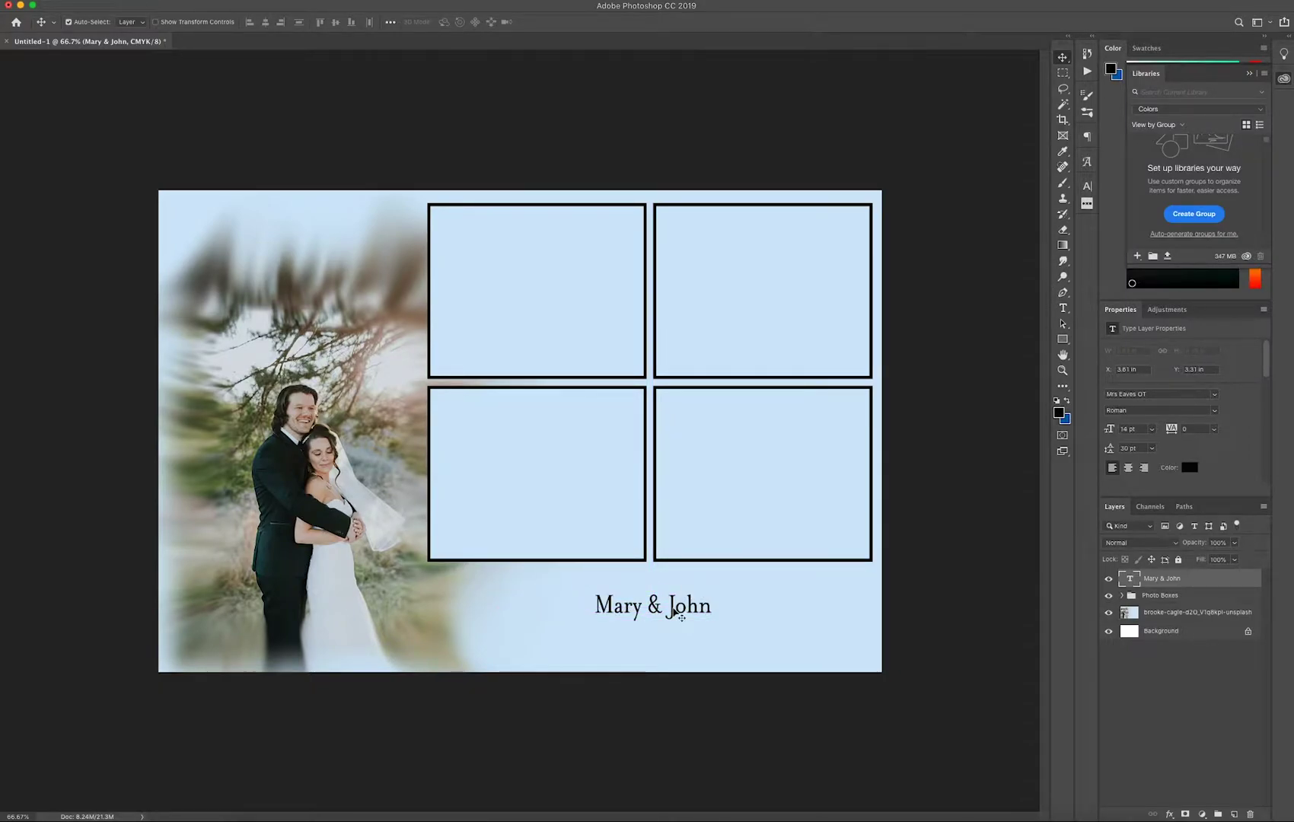
key(super+t)
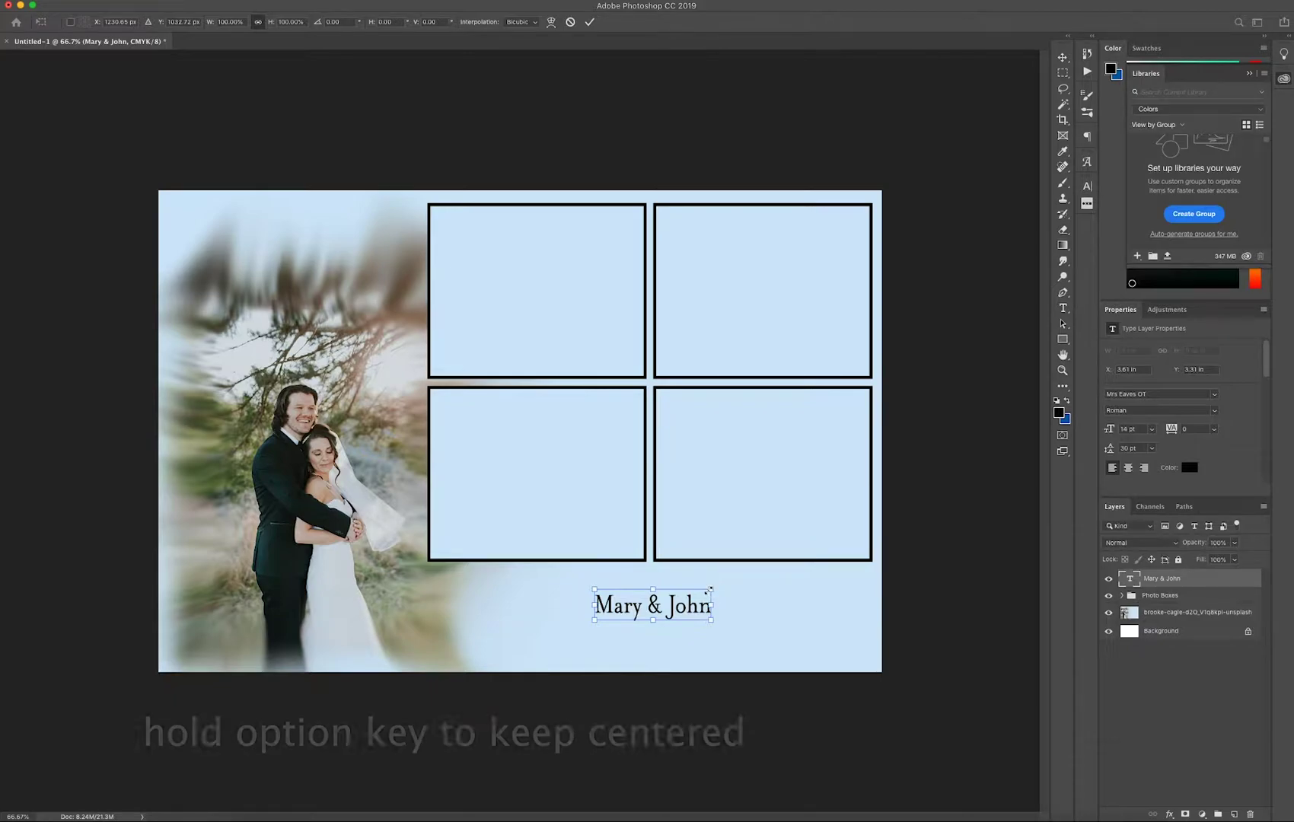
drag(712, 589, 802, 561)
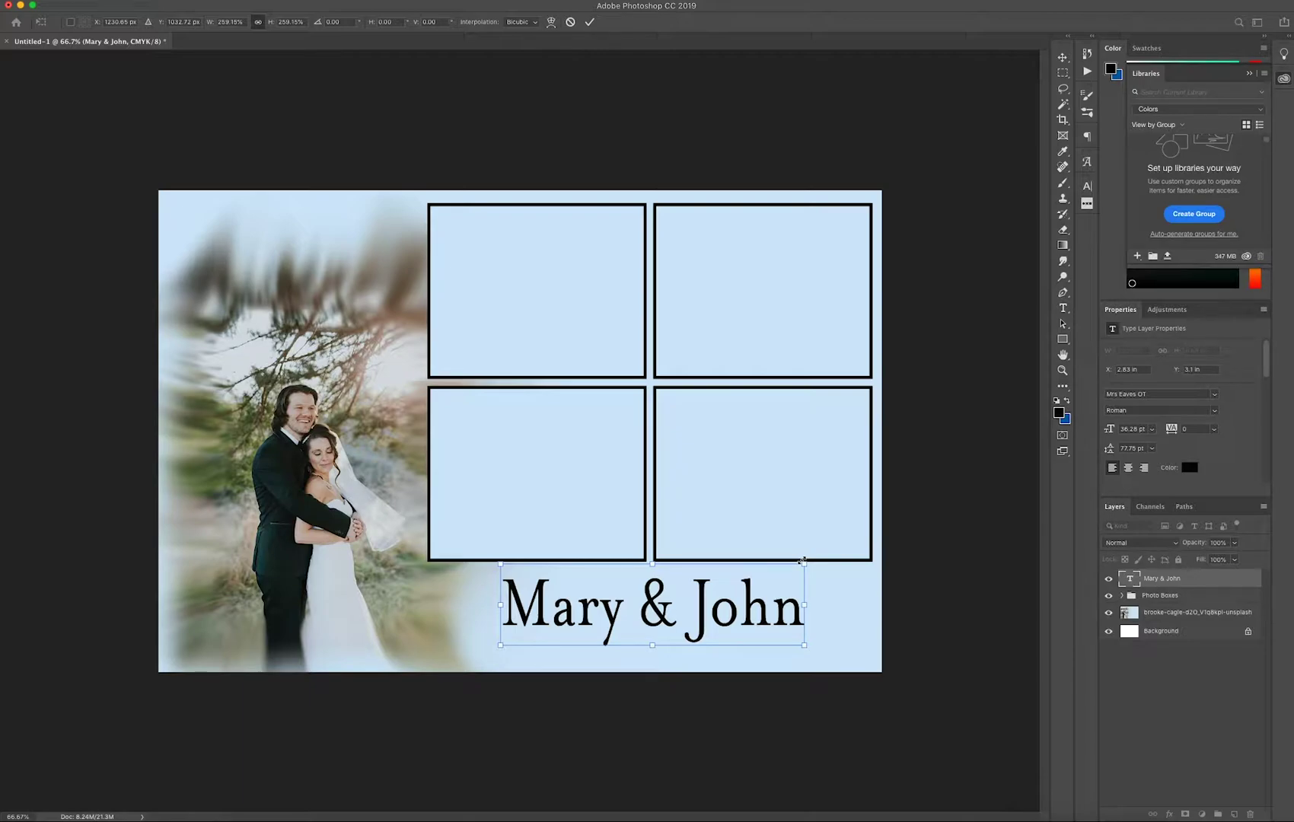
key(Return)
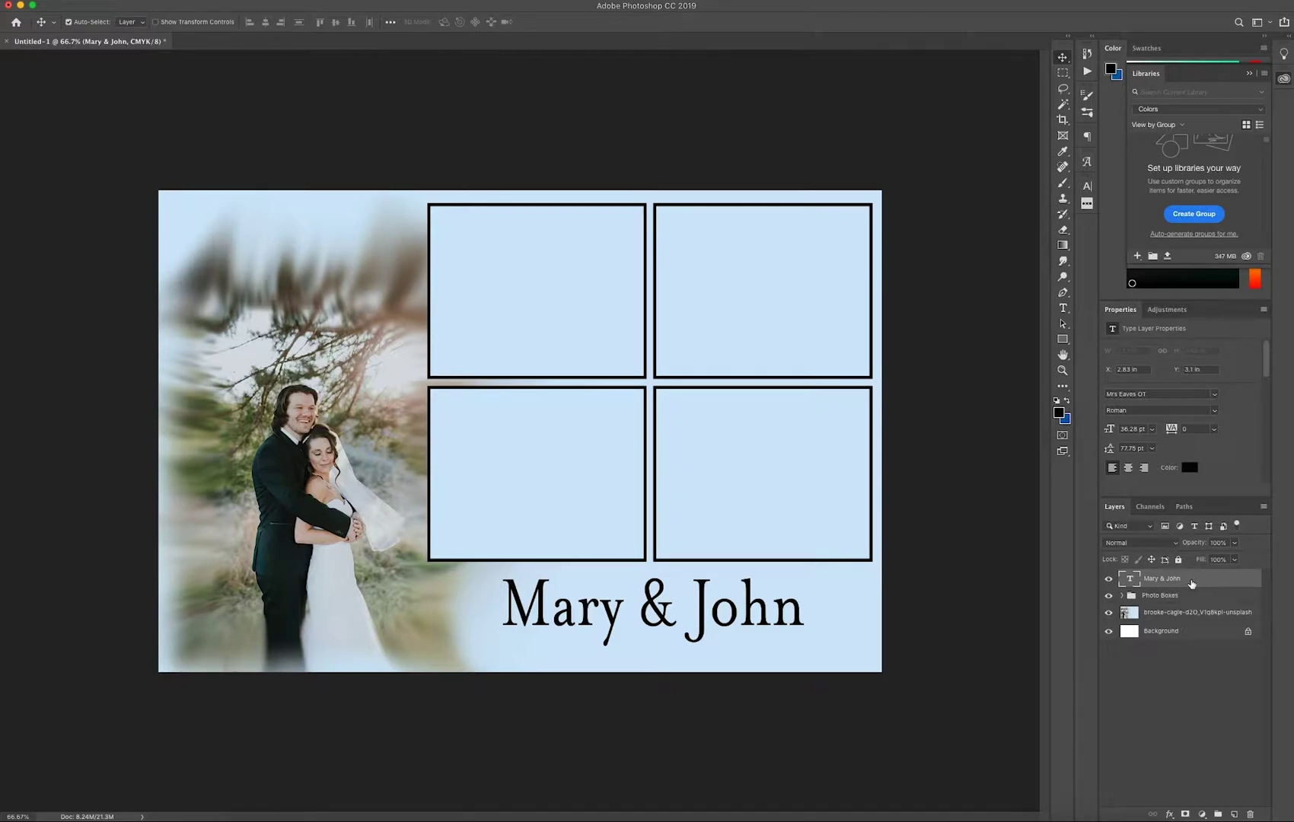
- Apply a Bevel & Emboss effect to the names text layer
double_click(1192, 583)
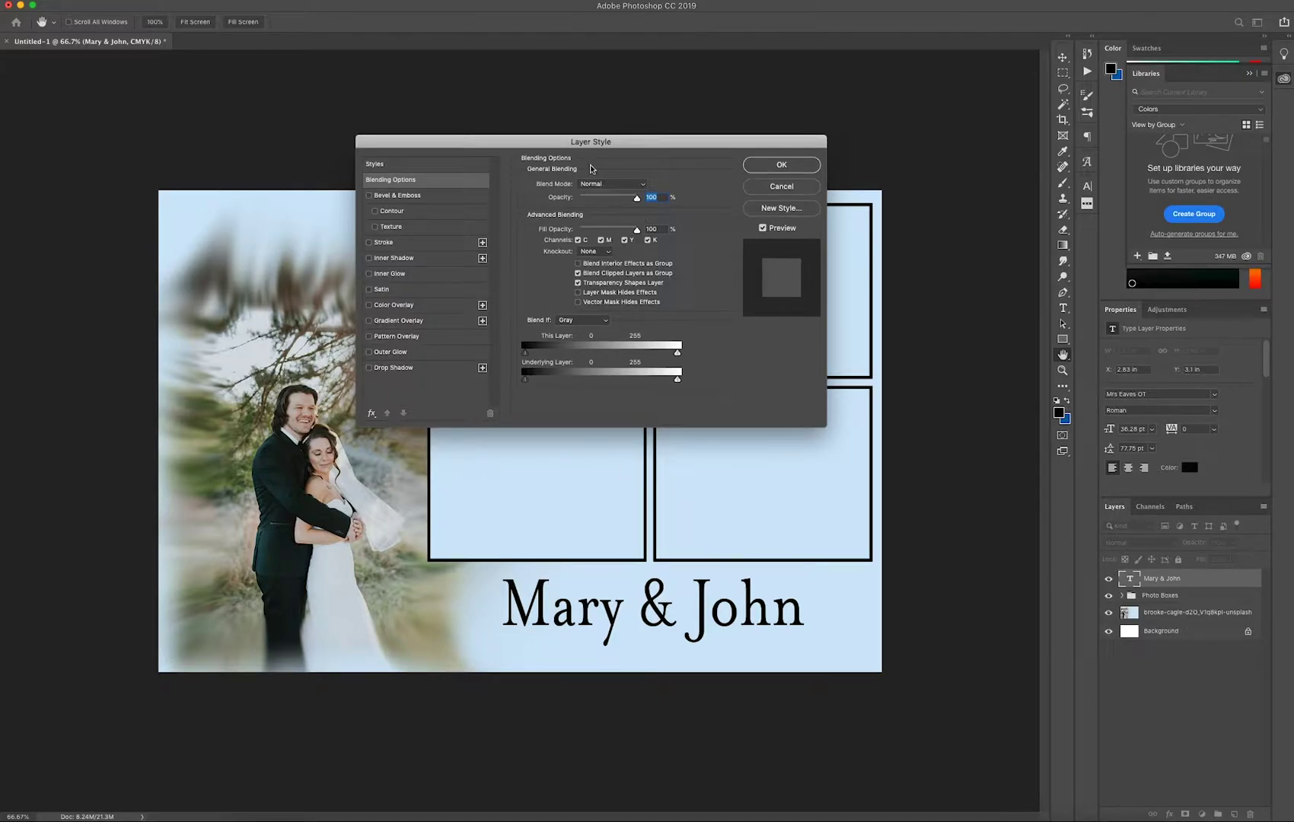
drag(573, 150, 710, 125)
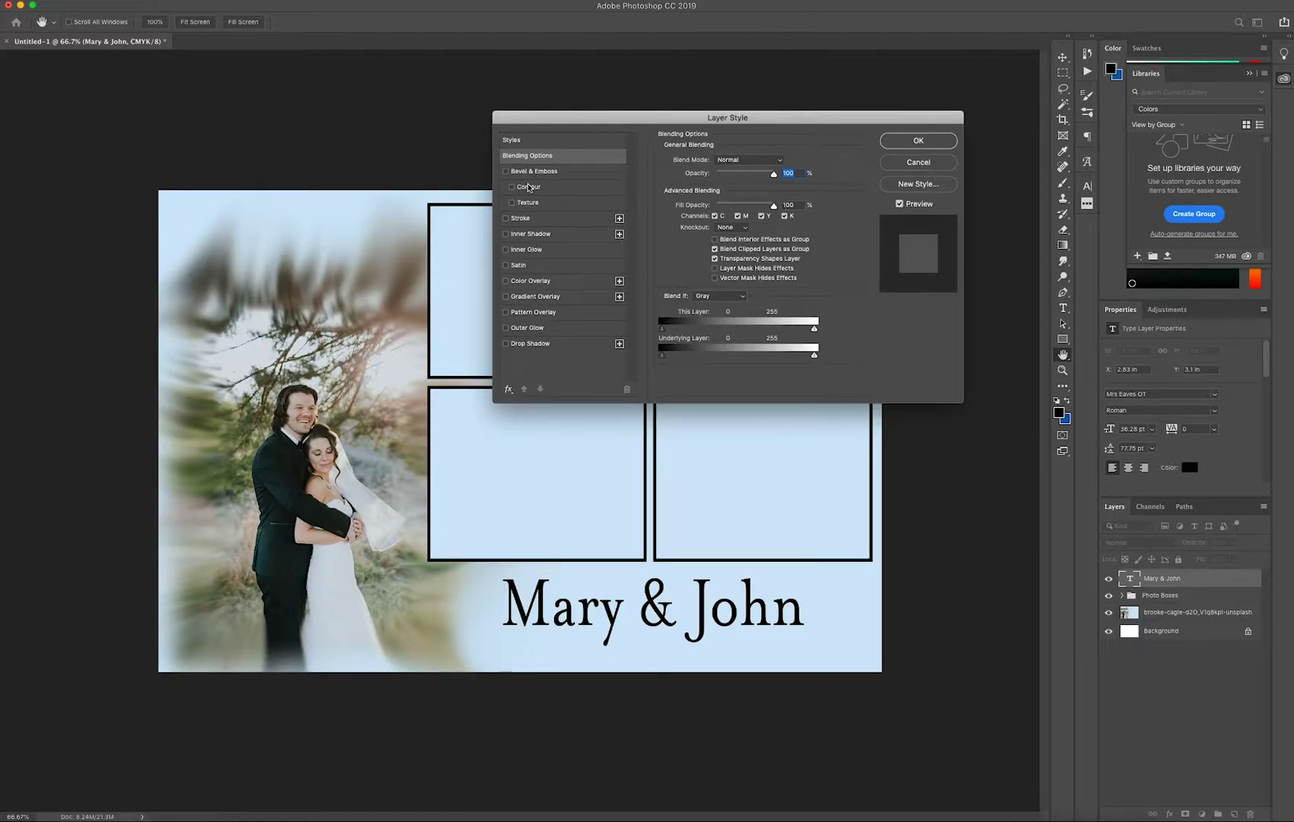
drag(576, 123, 603, 130)
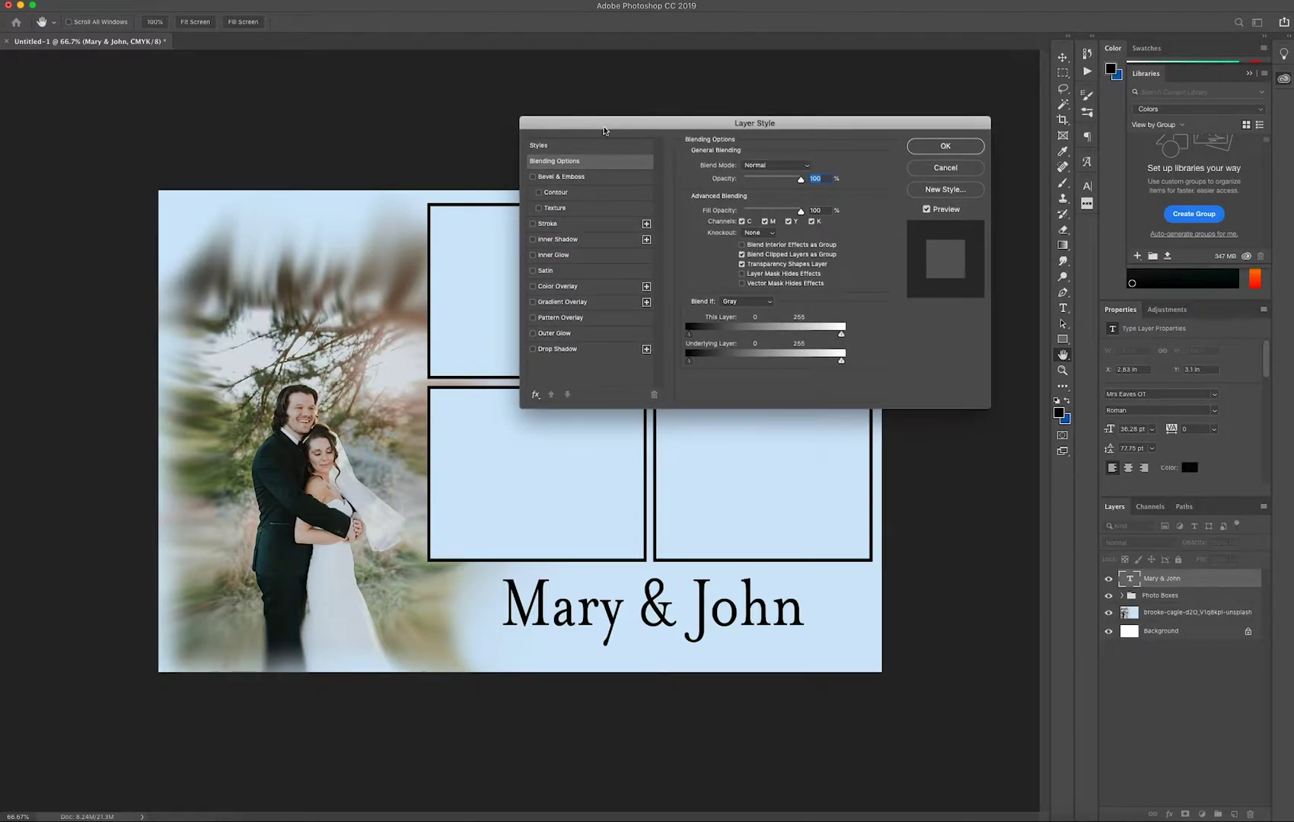
click(553, 180)
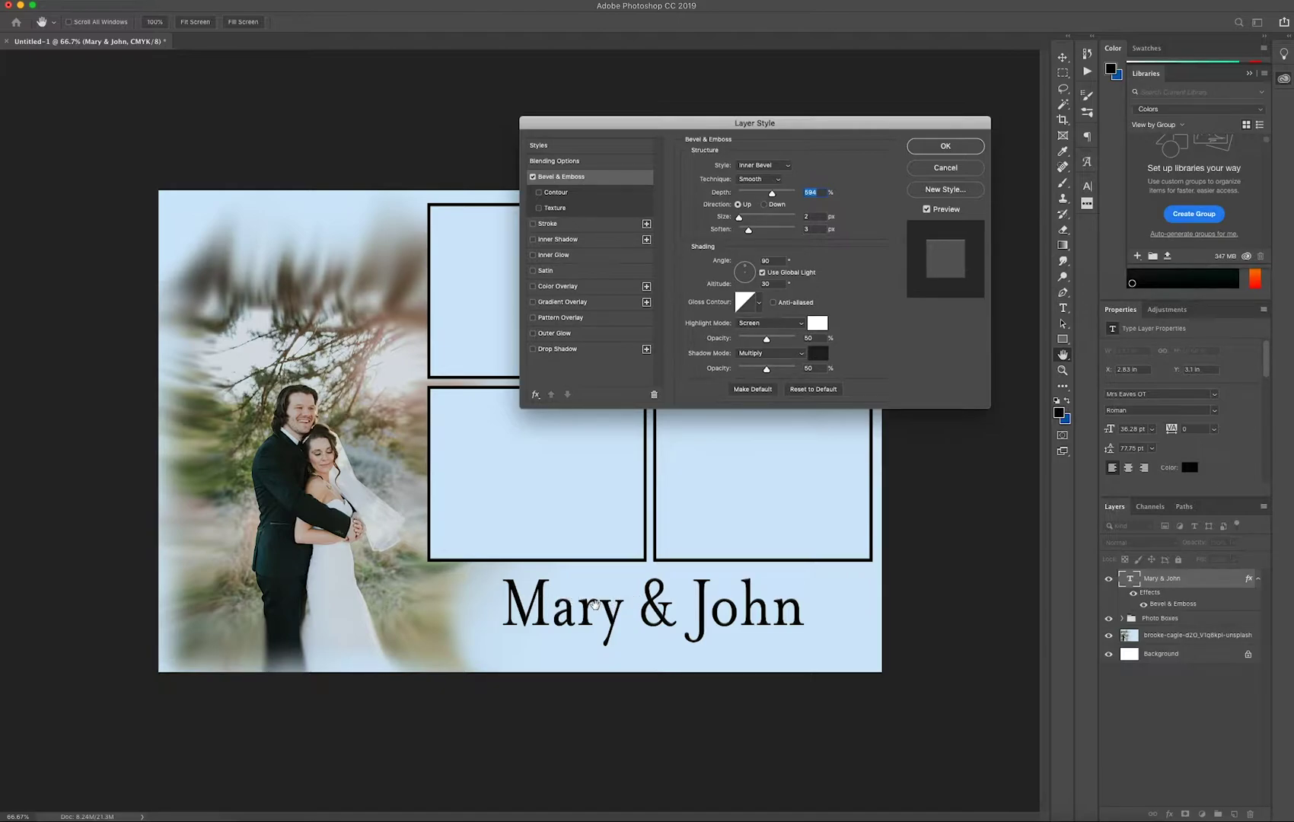
- Set the names text's bevel depth to about 875% and its highlight opacity to about 89%
key(super+equal)
key(super+equal)
scroll(636, 647, down, 5)
scroll(636, 647, right, 3)
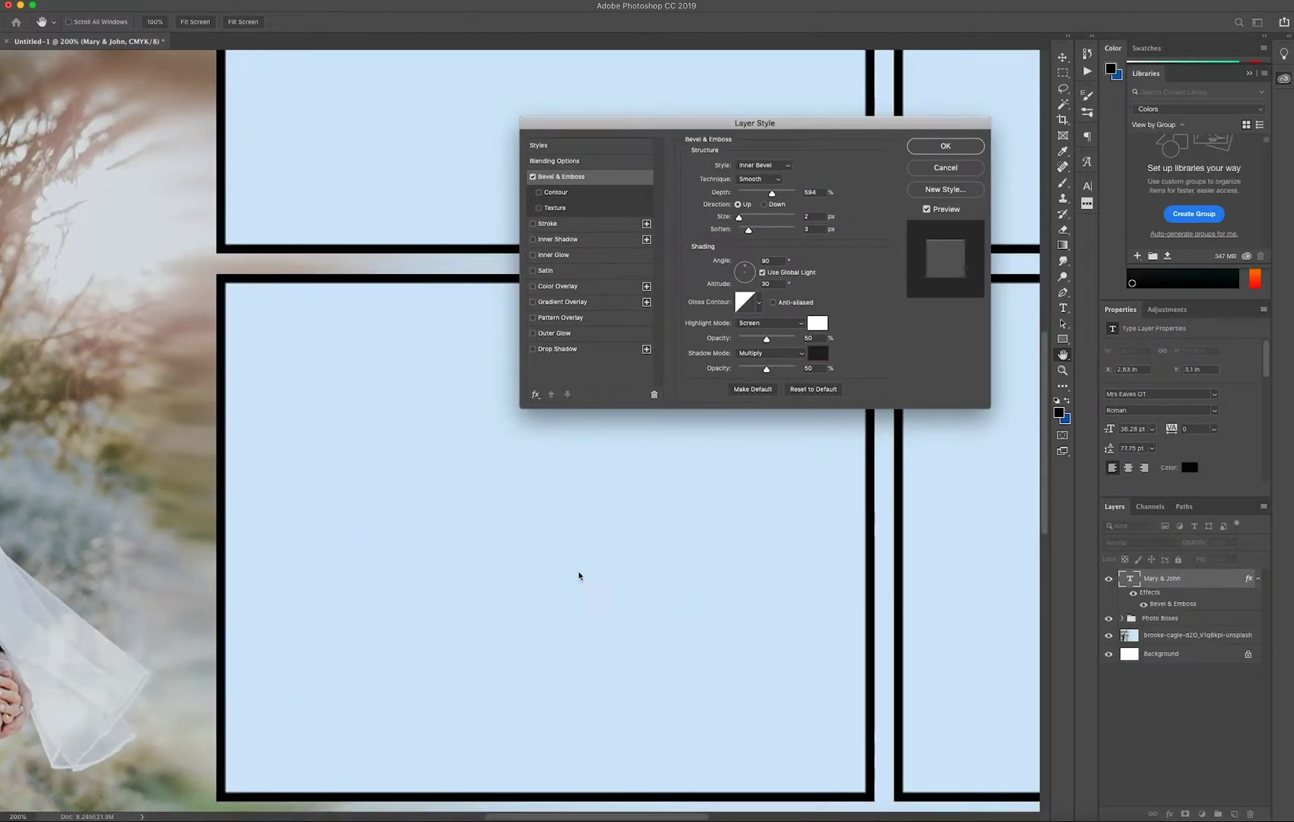
scroll(647, 615, down, 4)
scroll(647, 615, right, 4)
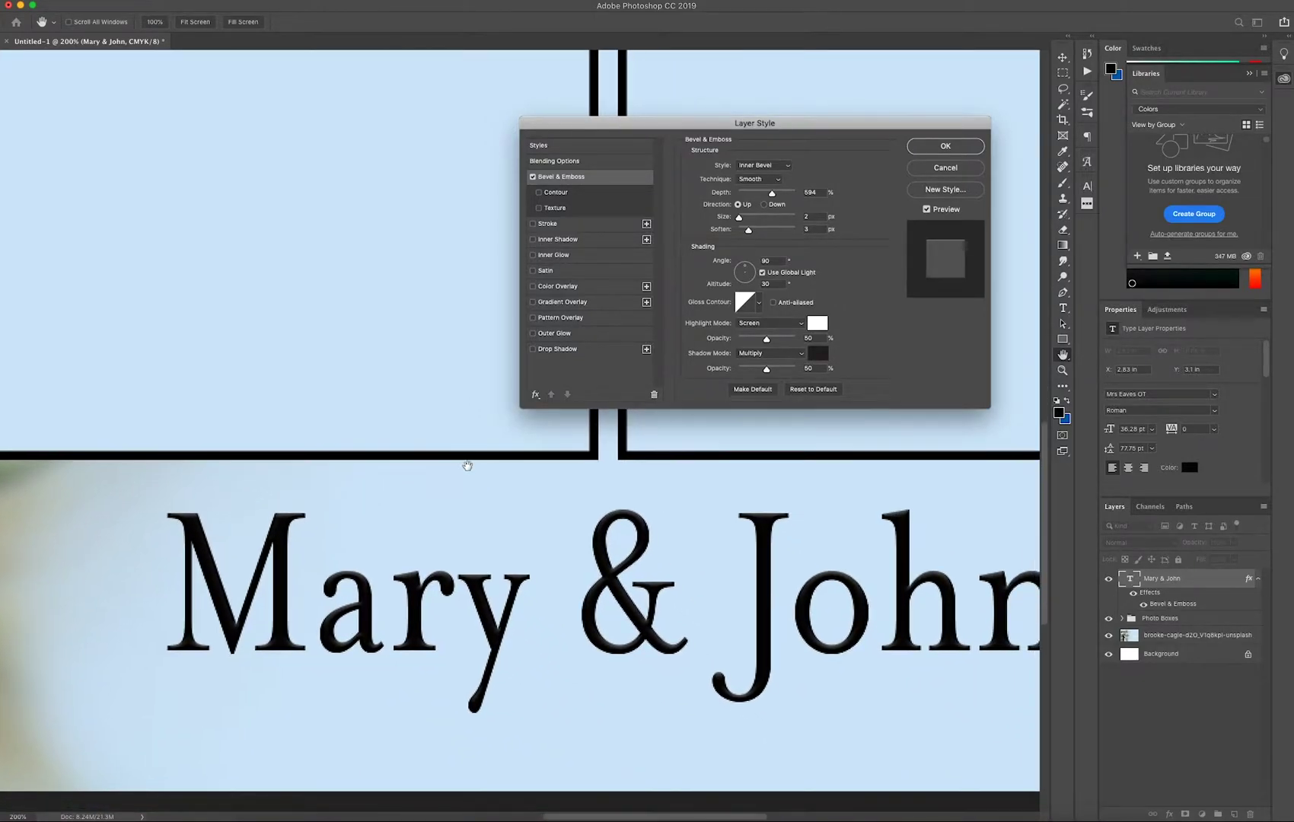
scroll(702, 542, down, 2)
scroll(702, 542, right, 3)
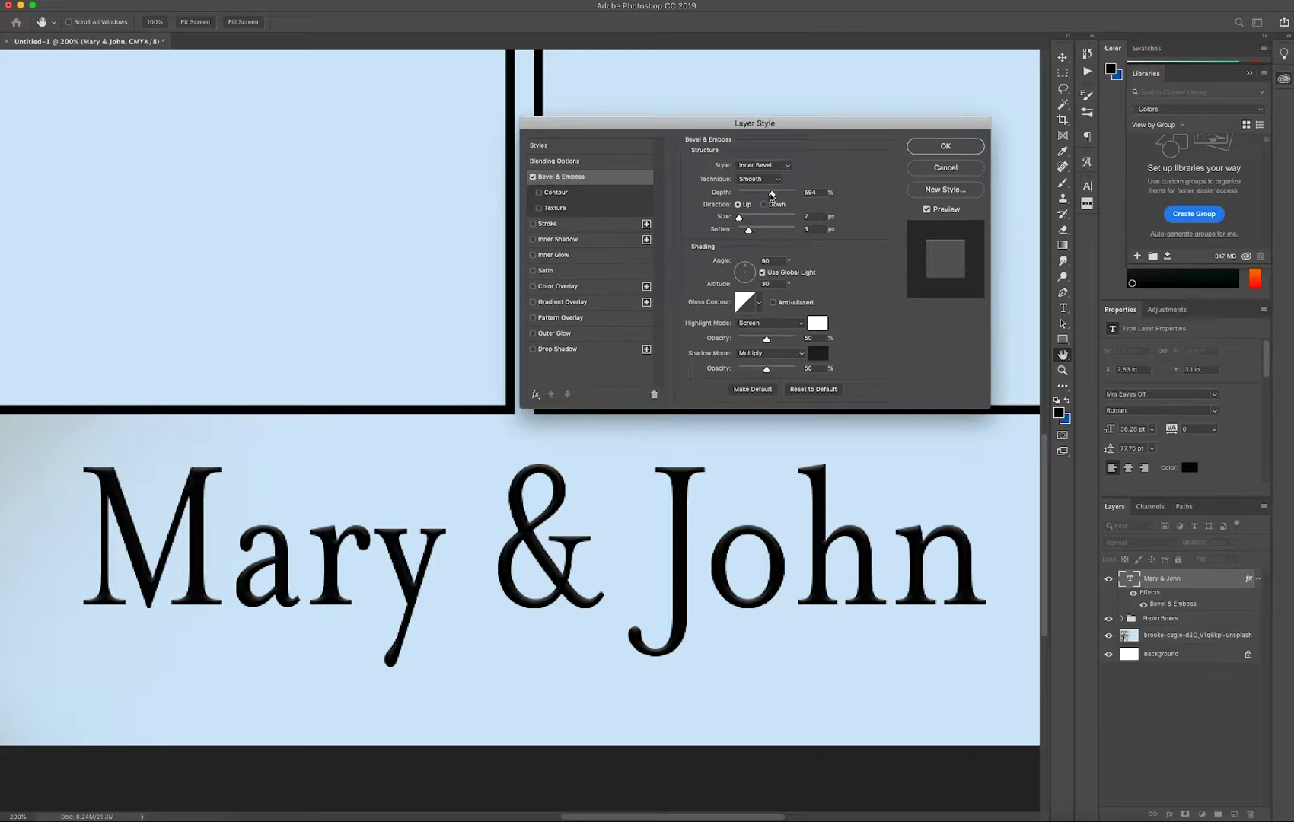
drag(771, 194, 789, 196)
mouse_move(769, 341)
mouse_down()
mouse_move(805, 342)
mouse_move(792, 342)
mouse_up()
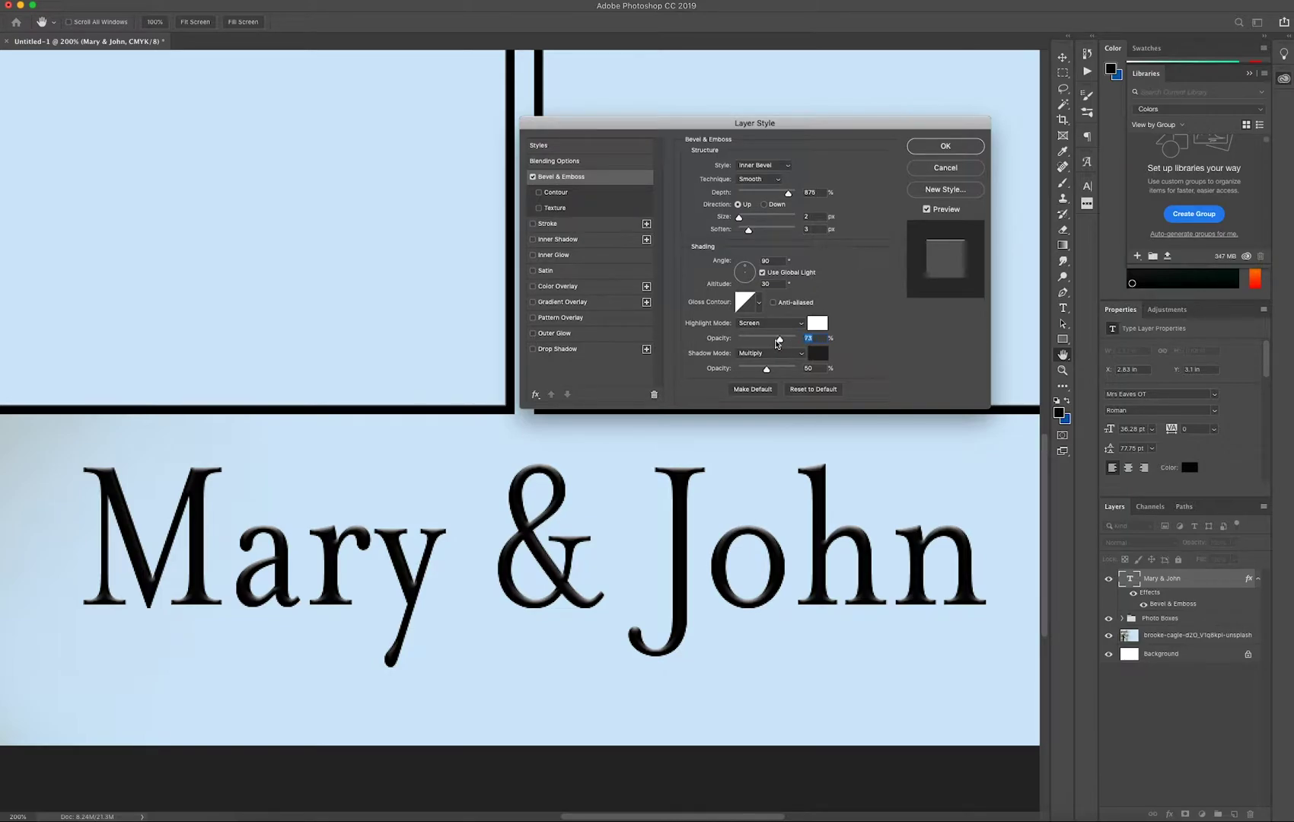
drag(799, 342, 789, 343)
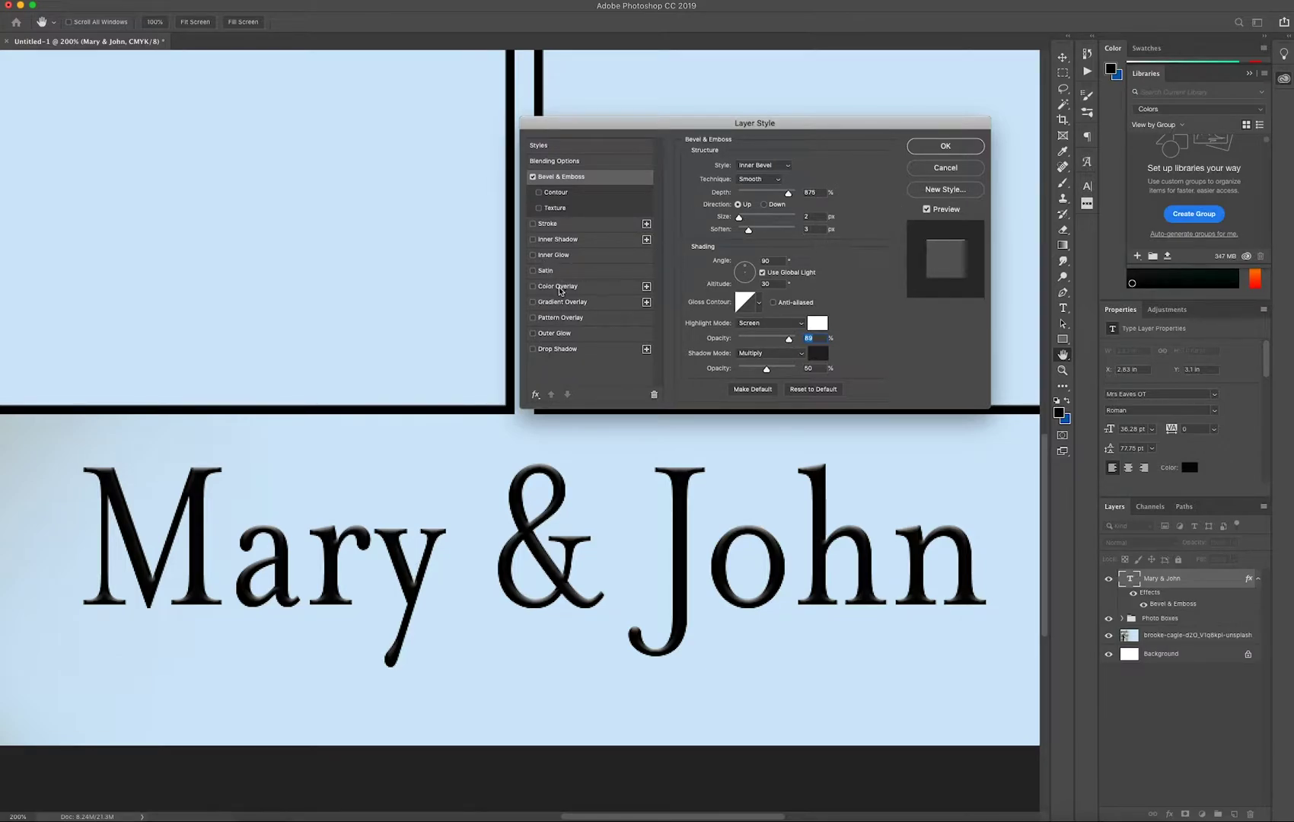
- Add a Gradient Overlay at 20% opacity to the names text and apply the layer style
click(596, 305)
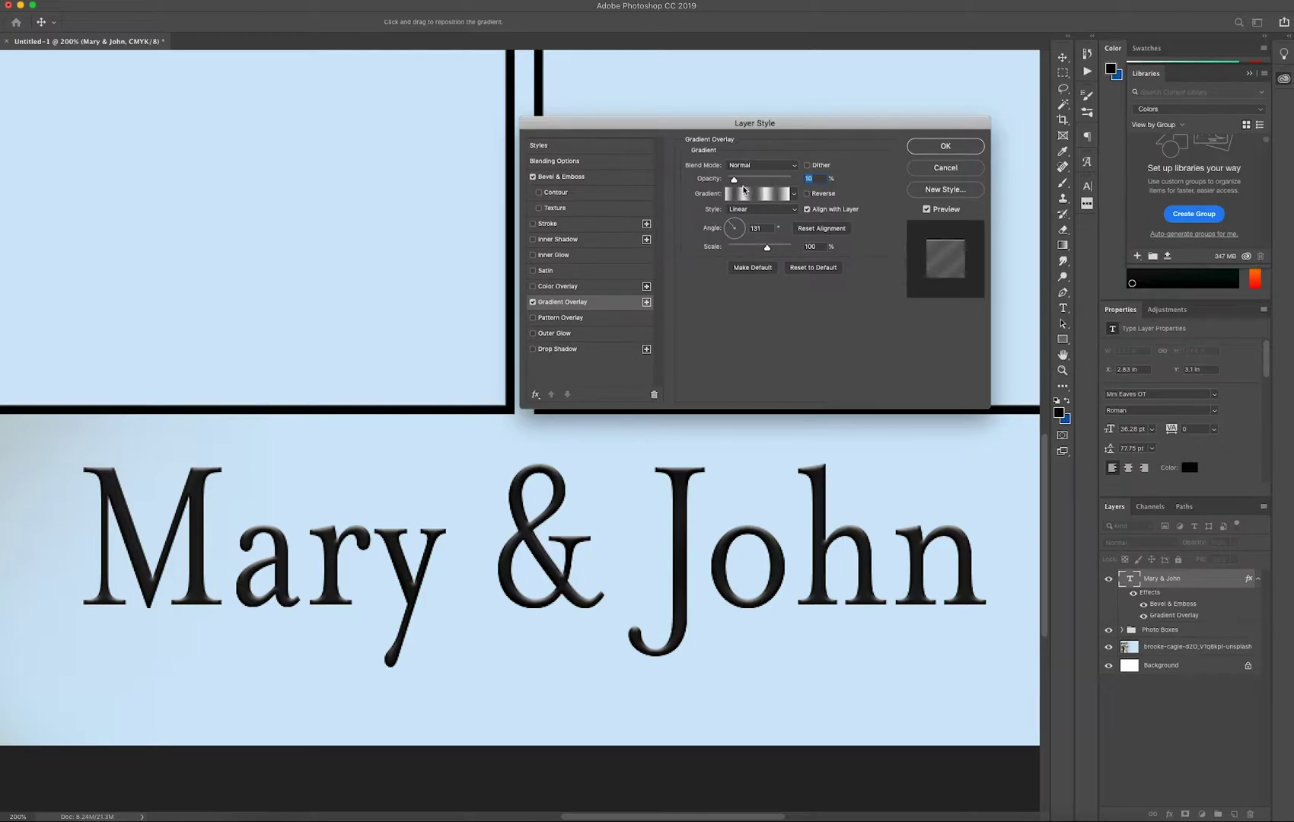
mouse_move(735, 181)
mouse_down()
mouse_move(760, 185)
mouse_move(740, 182)
mouse_up()
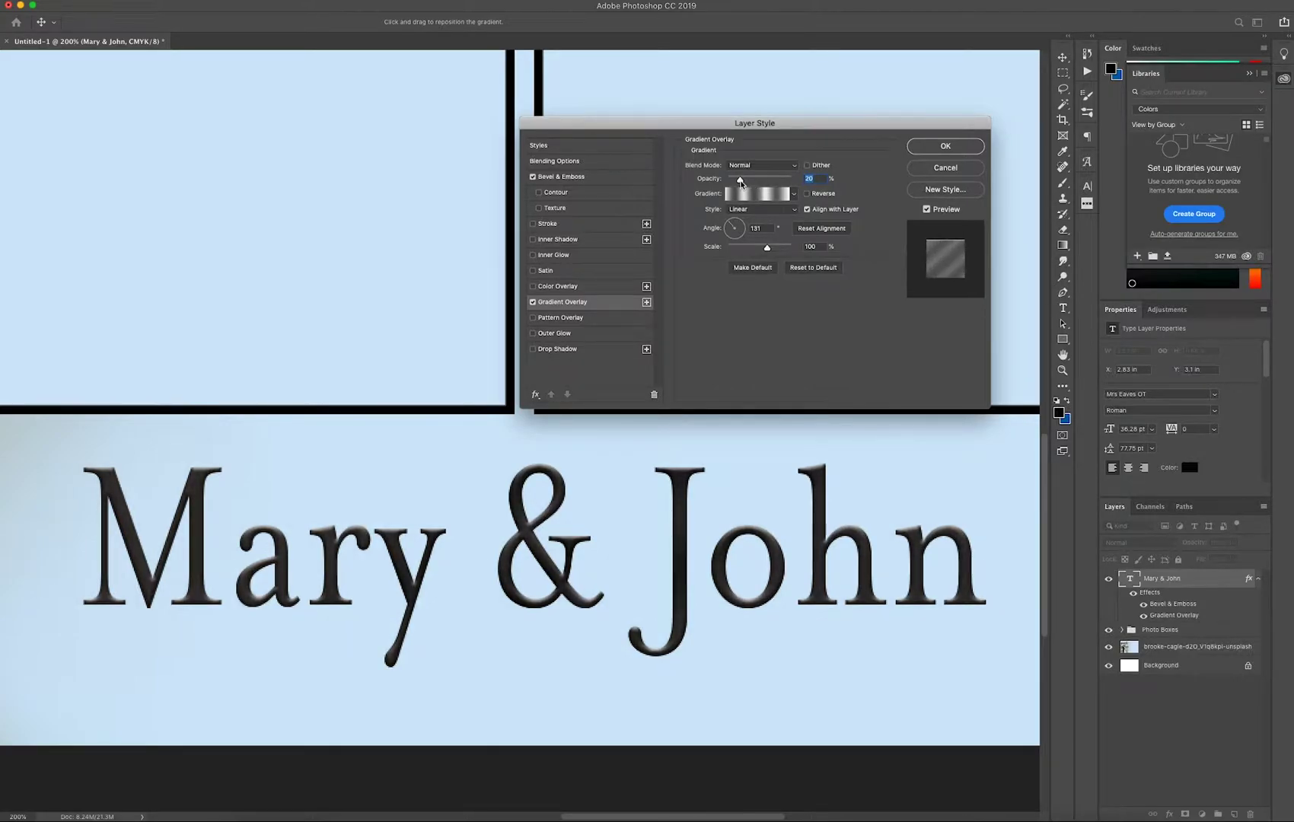
click(942, 146)
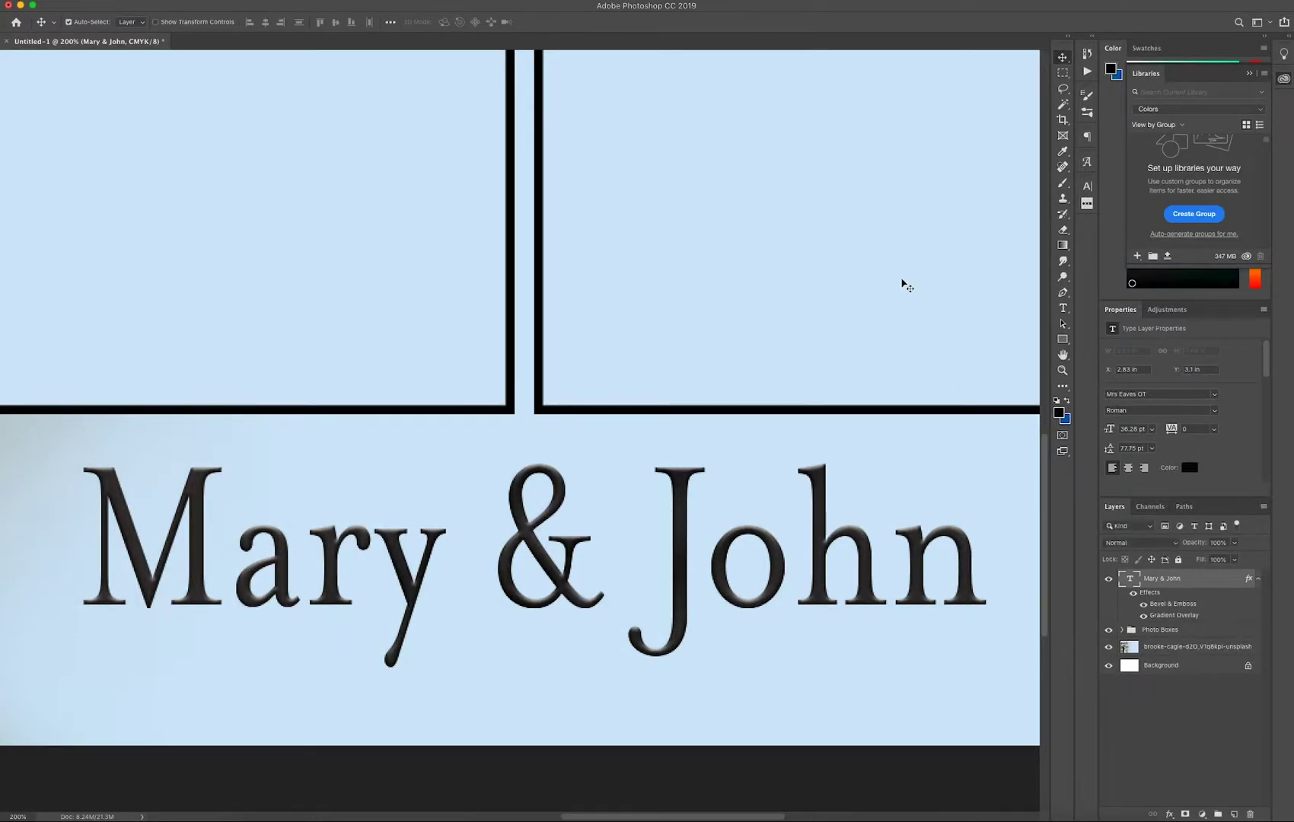
- Shift the names text slightly down and left below the photo boxes, to about X 2.77 in, Y 3.2 in
key(super+minus)
key(super+minus)
key(super+minus)
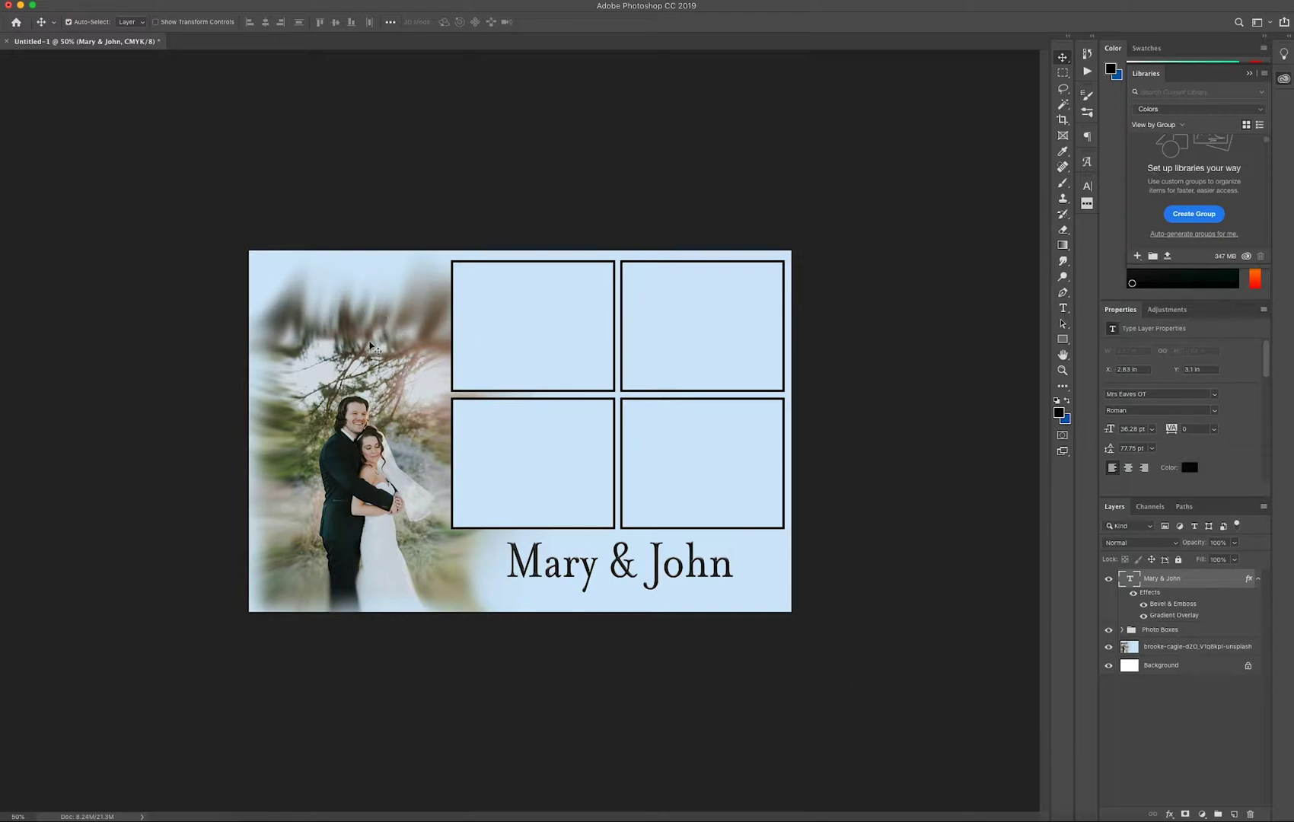
mouse_move(625, 567)
mouse_down()
mouse_move(560, 533)
mouse_move(367, 301)
mouse_move(389, 292)
mouse_move(394, 377)
mouse_move(629, 588)
mouse_move(566, 551)
mouse_move(618, 573)
mouse_up()
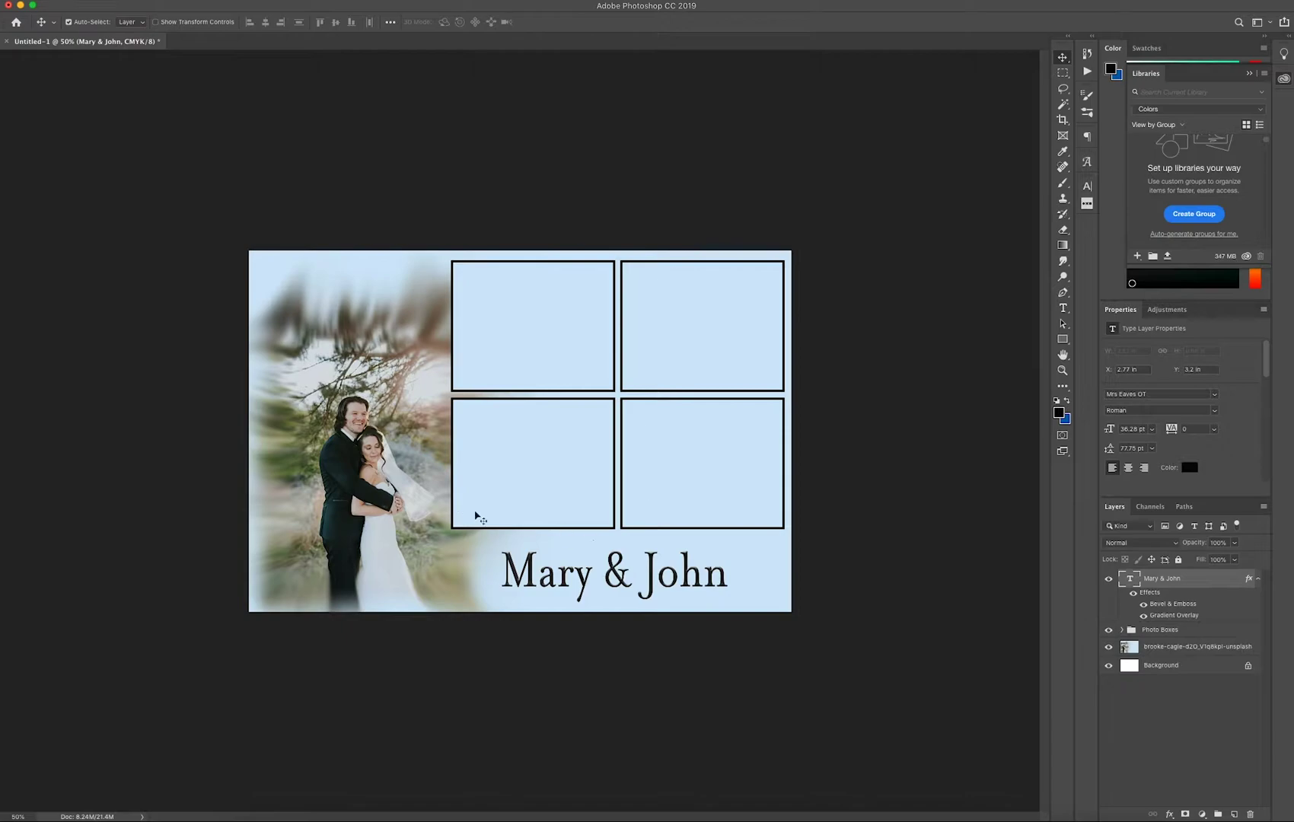
click(1187, 668)
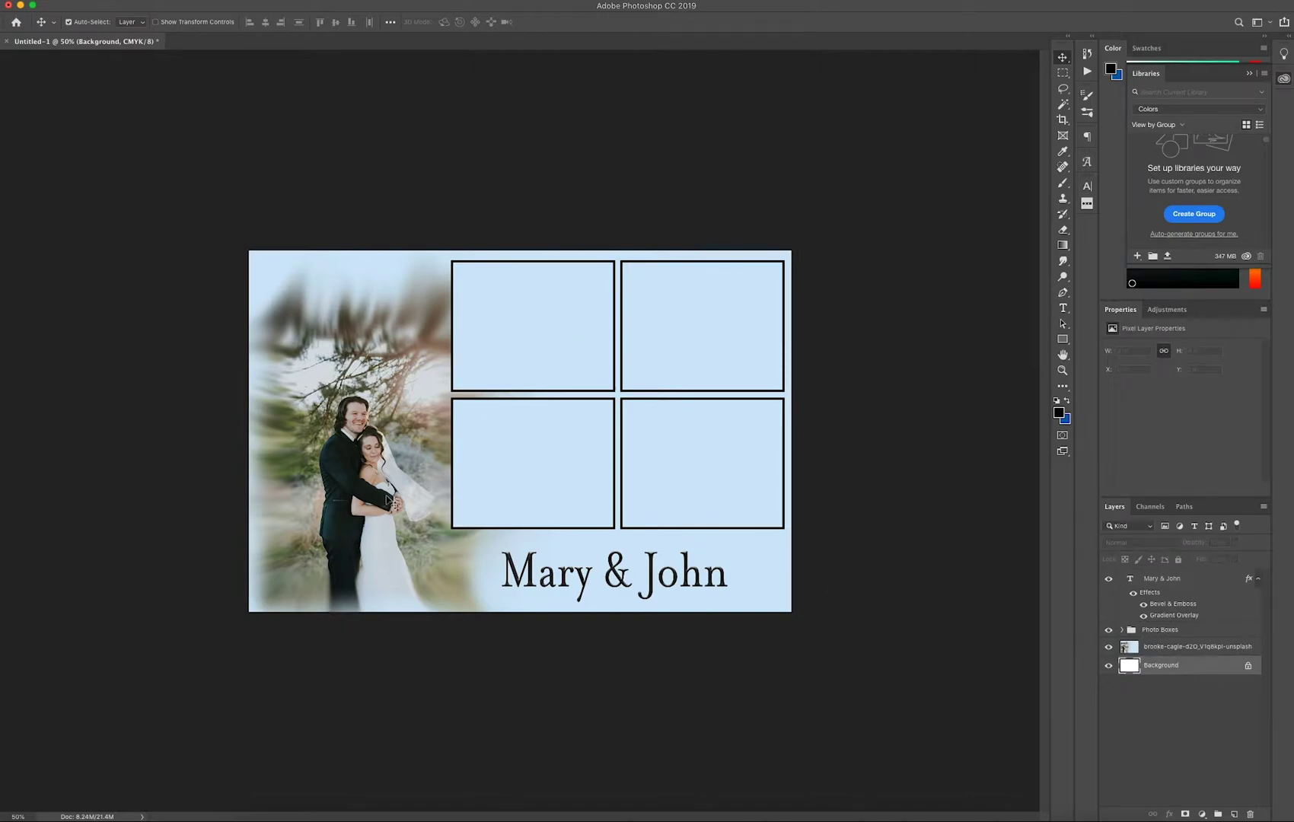
right_click(1190, 668)
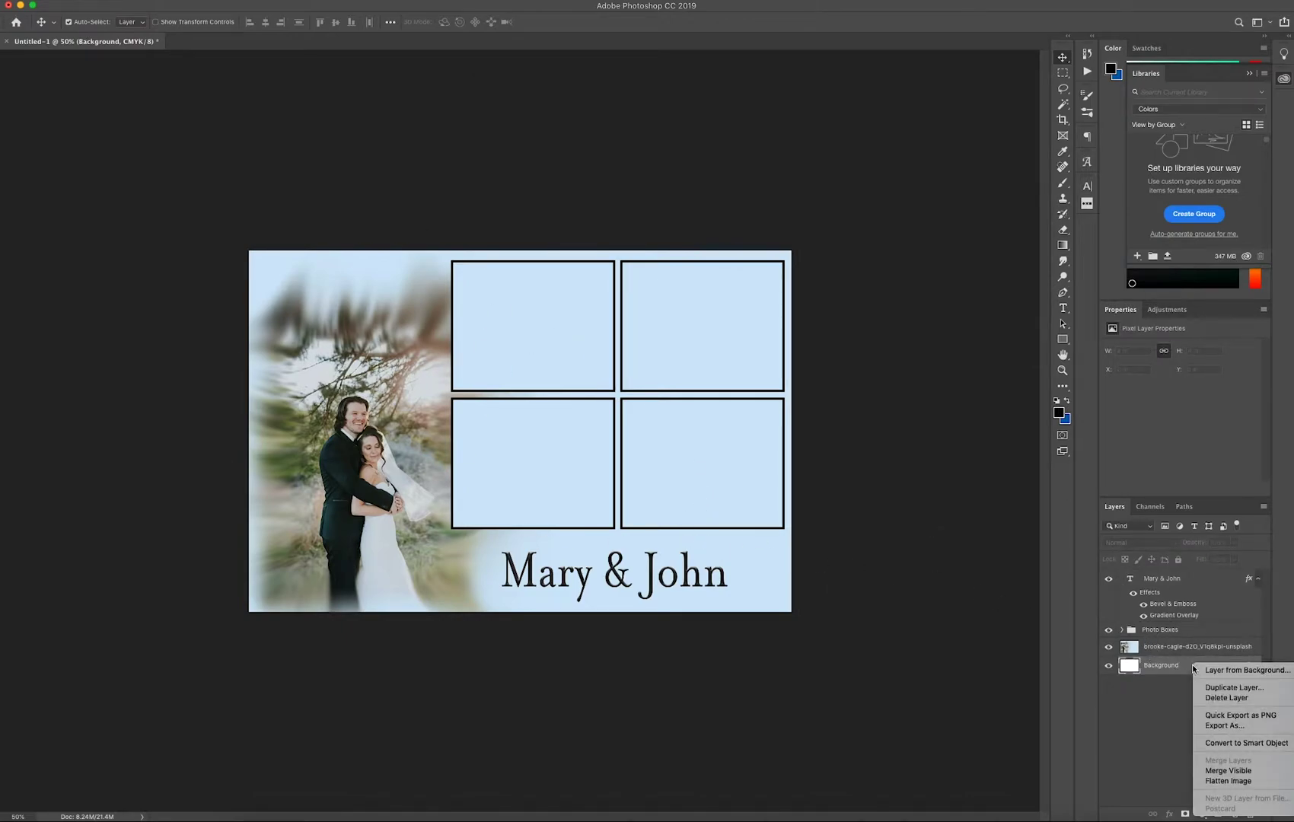
click(1174, 707)
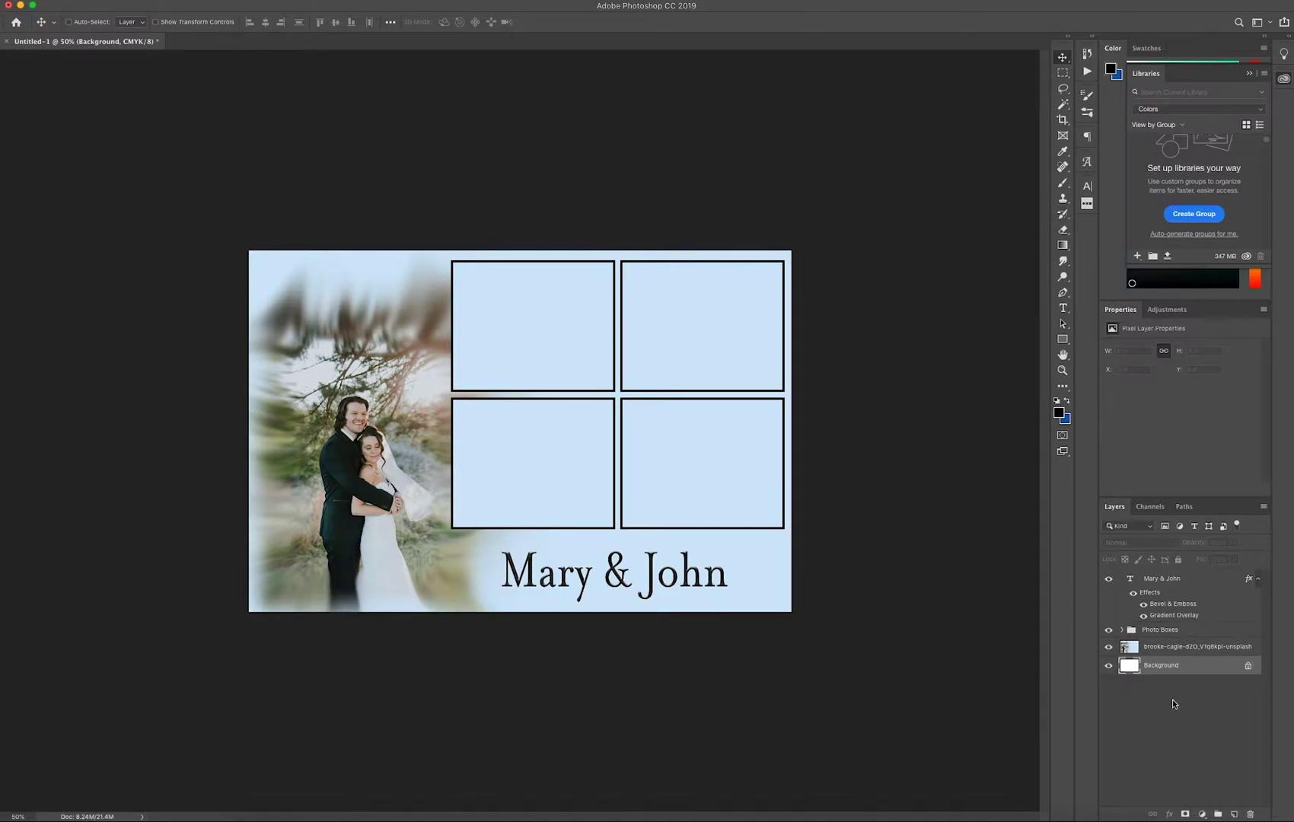
- Save the layered design to the Desktop as Untitled-1.psd in Photoshop format, and merge all visible layers into the Background
key(super+s)
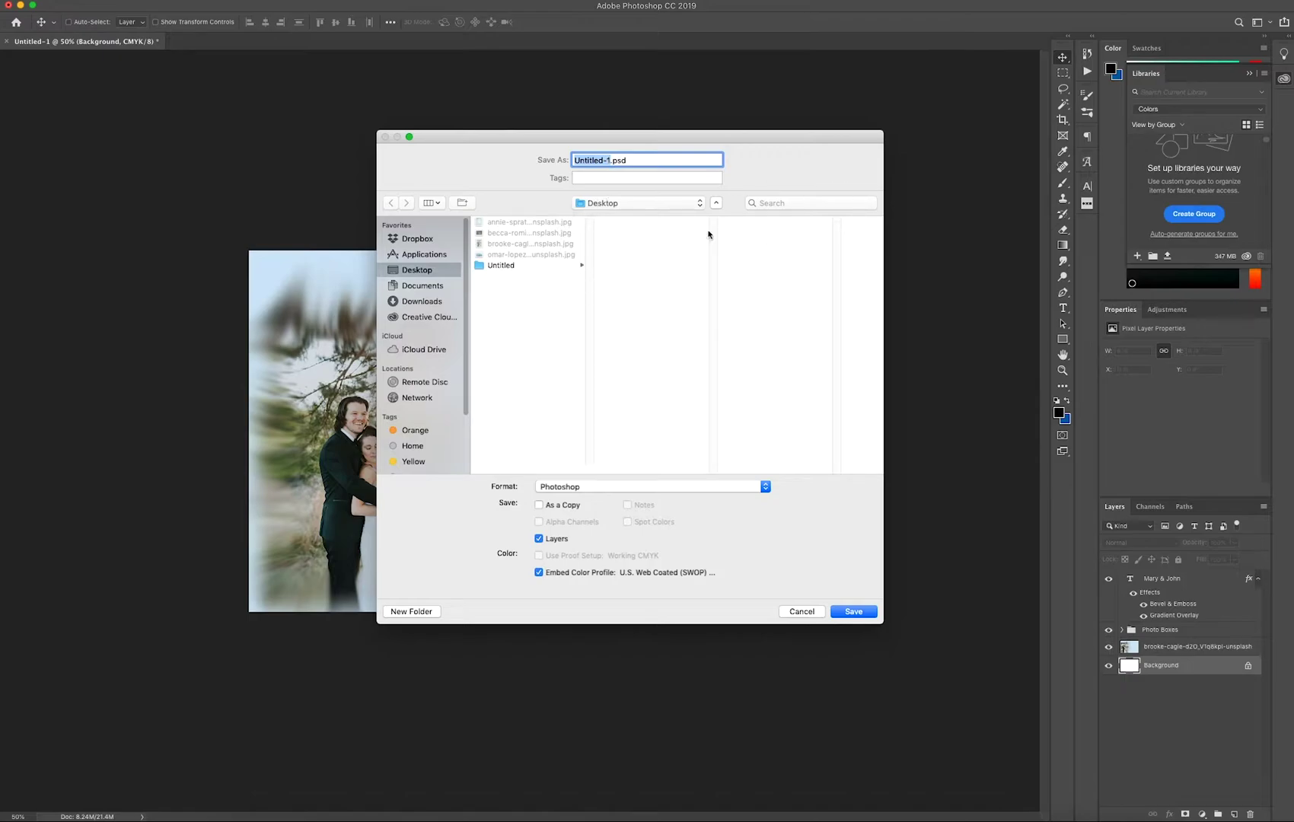
click(854, 612)
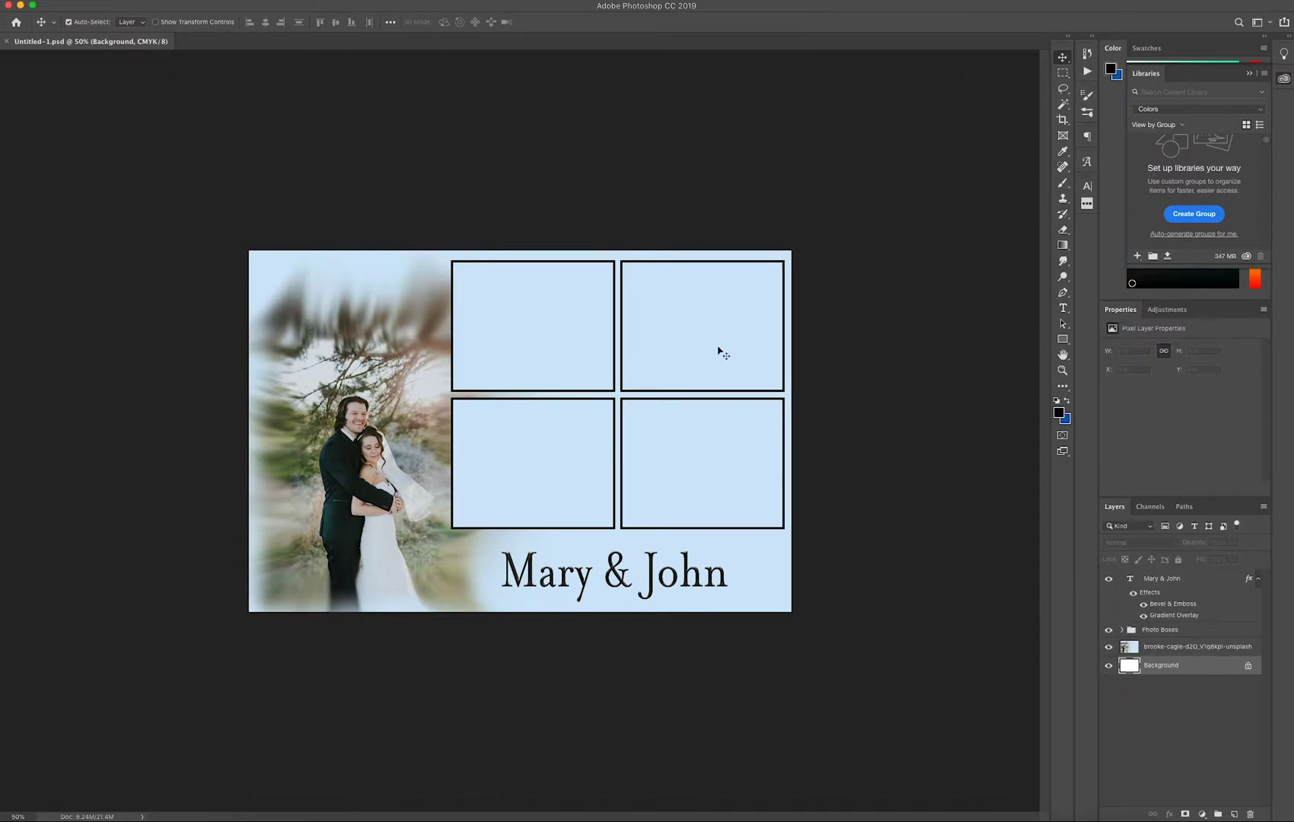
right_click(1195, 667)
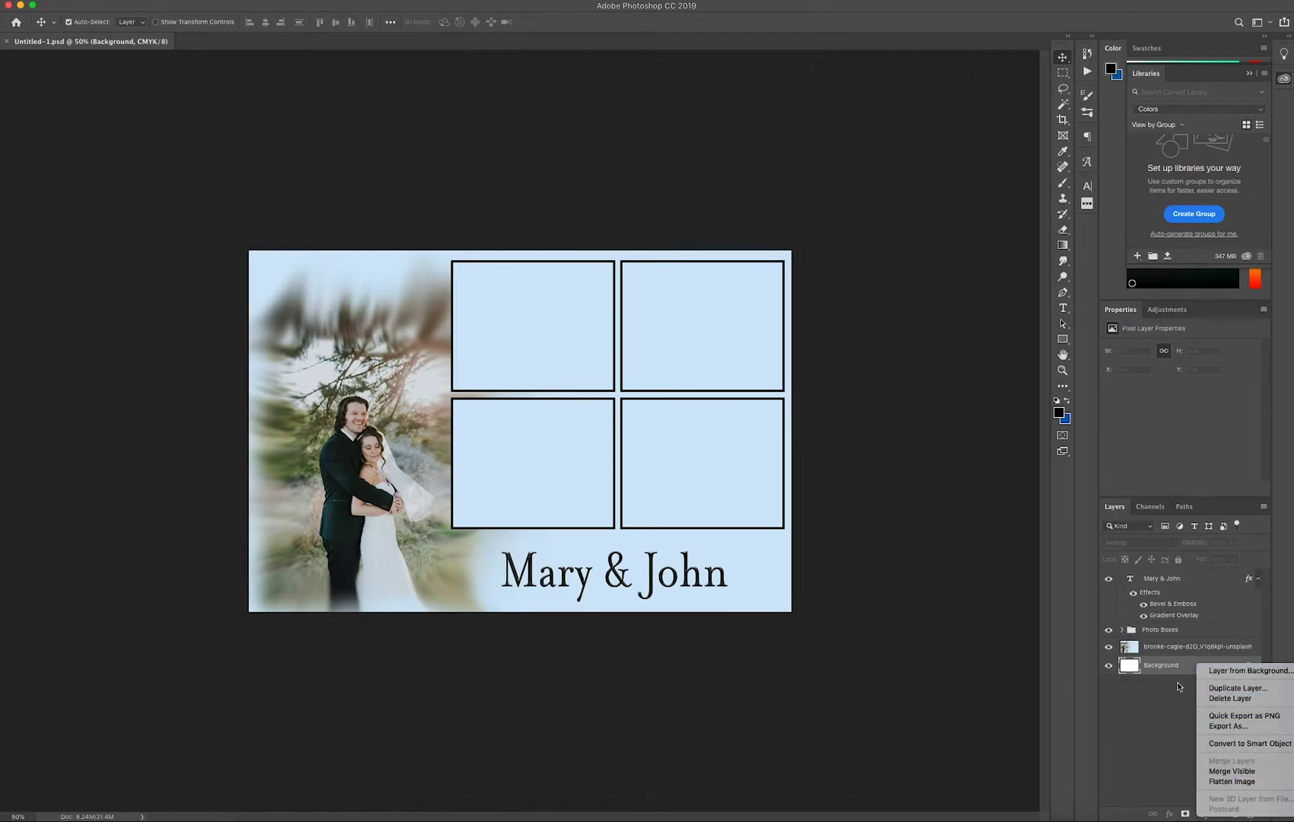
click(1232, 772)
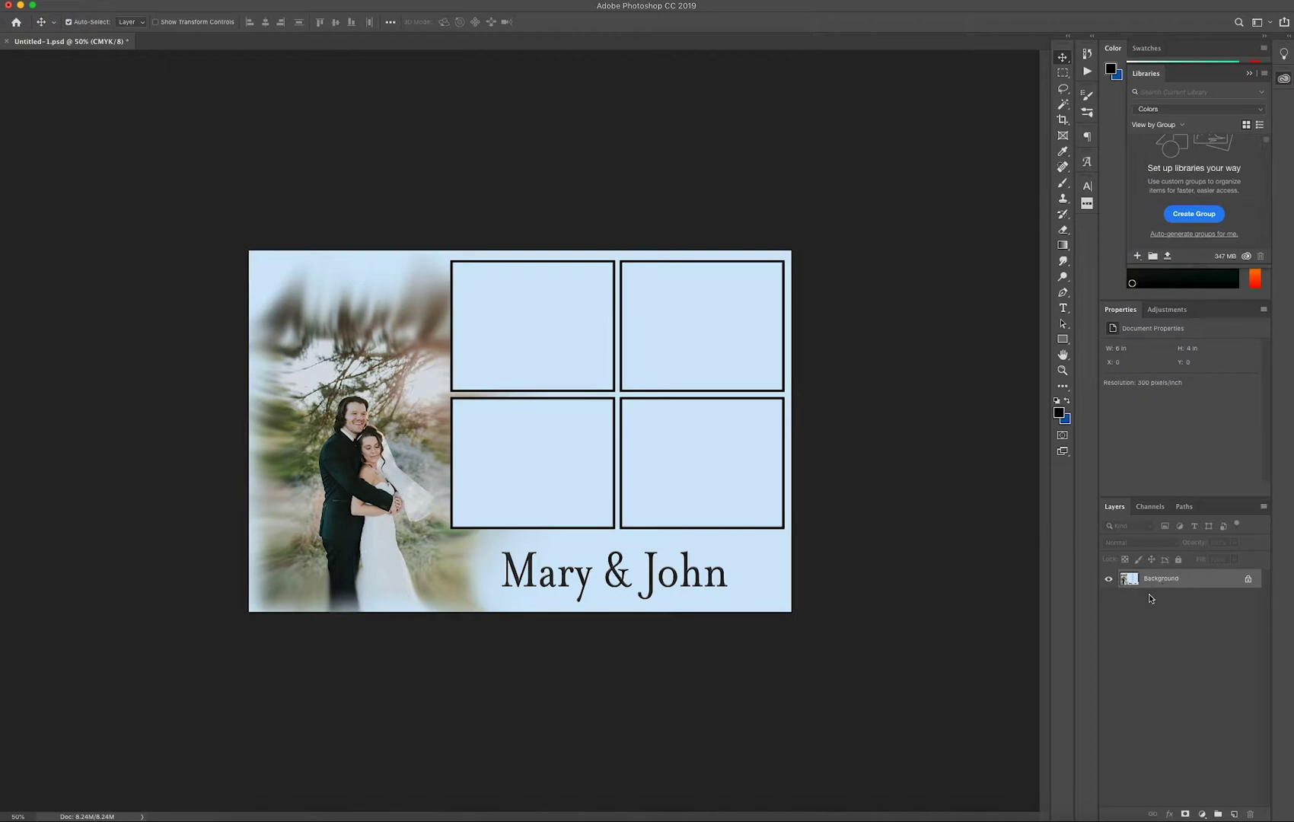
- Unlock the merged Background layer to make it a regular layer, and undo a trial move of it
click(1248, 580)
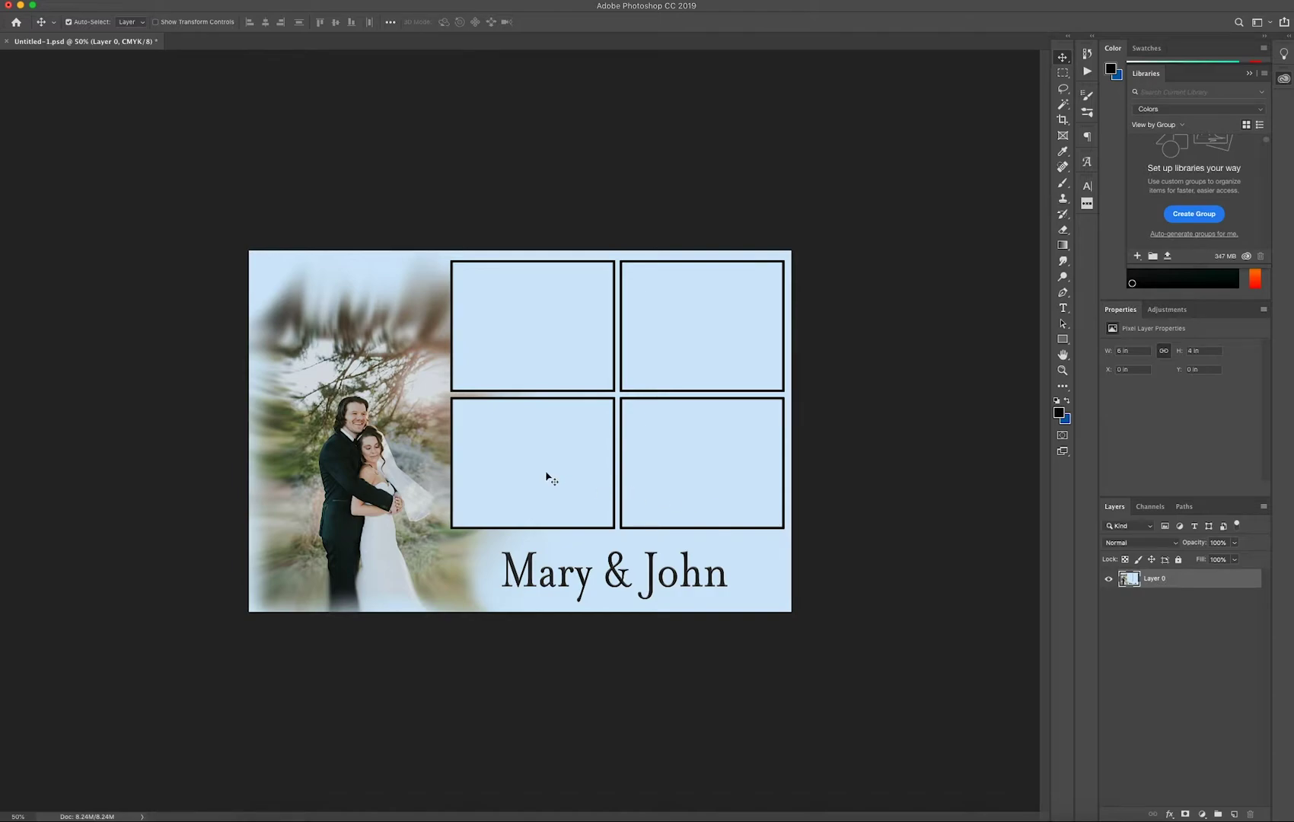
drag(512, 411, 549, 427)
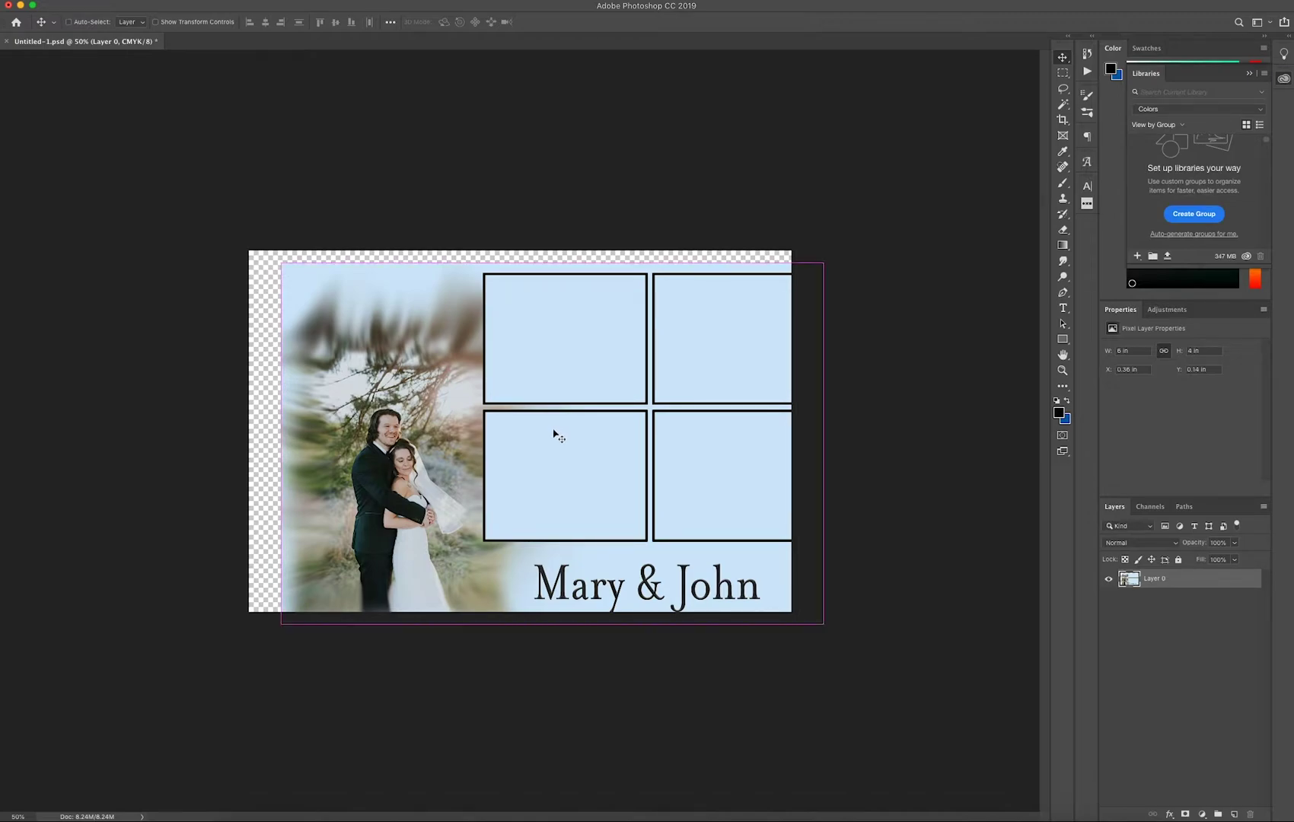
key(super+z)
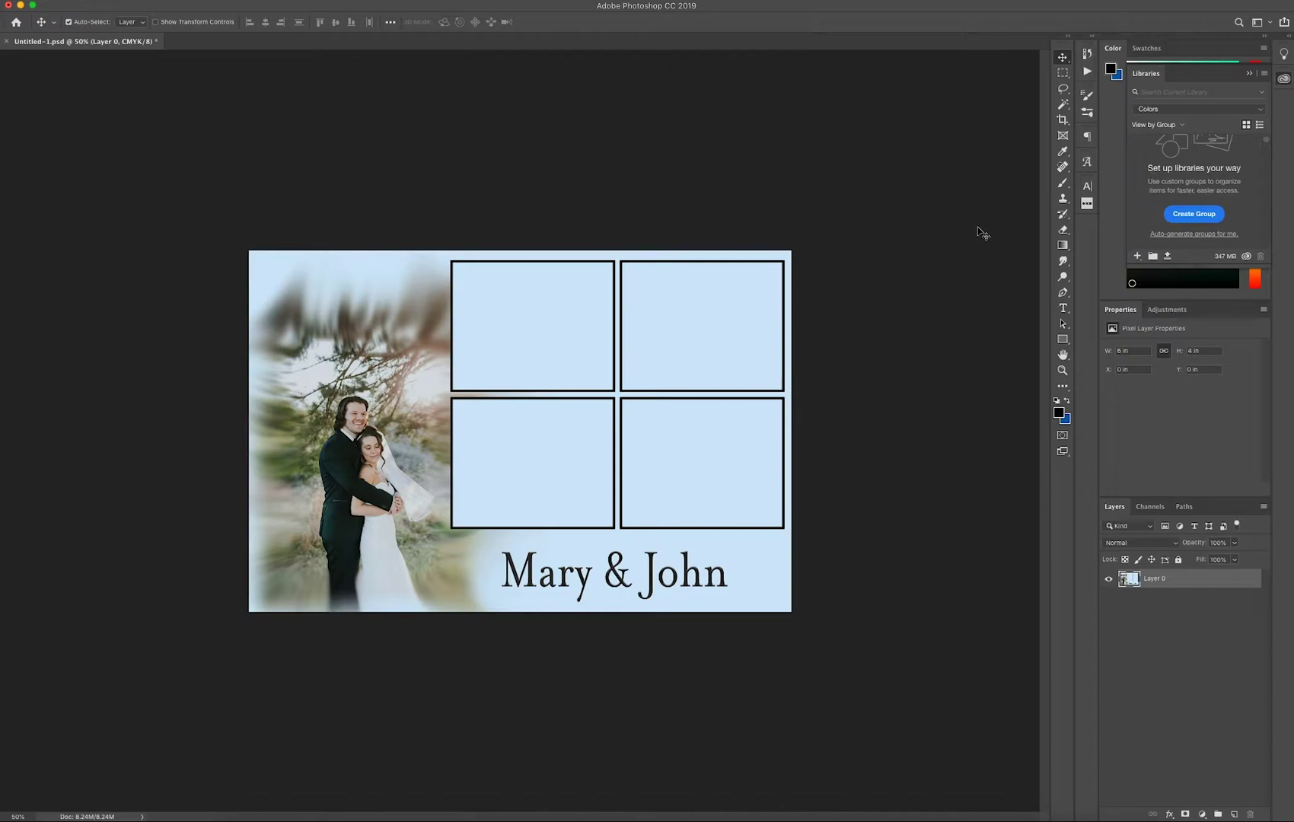
- Select the light blue fill inside each of the four photo boxes with the Magic Wand and delete it, leaving the boxes transparent
click(1063, 105)
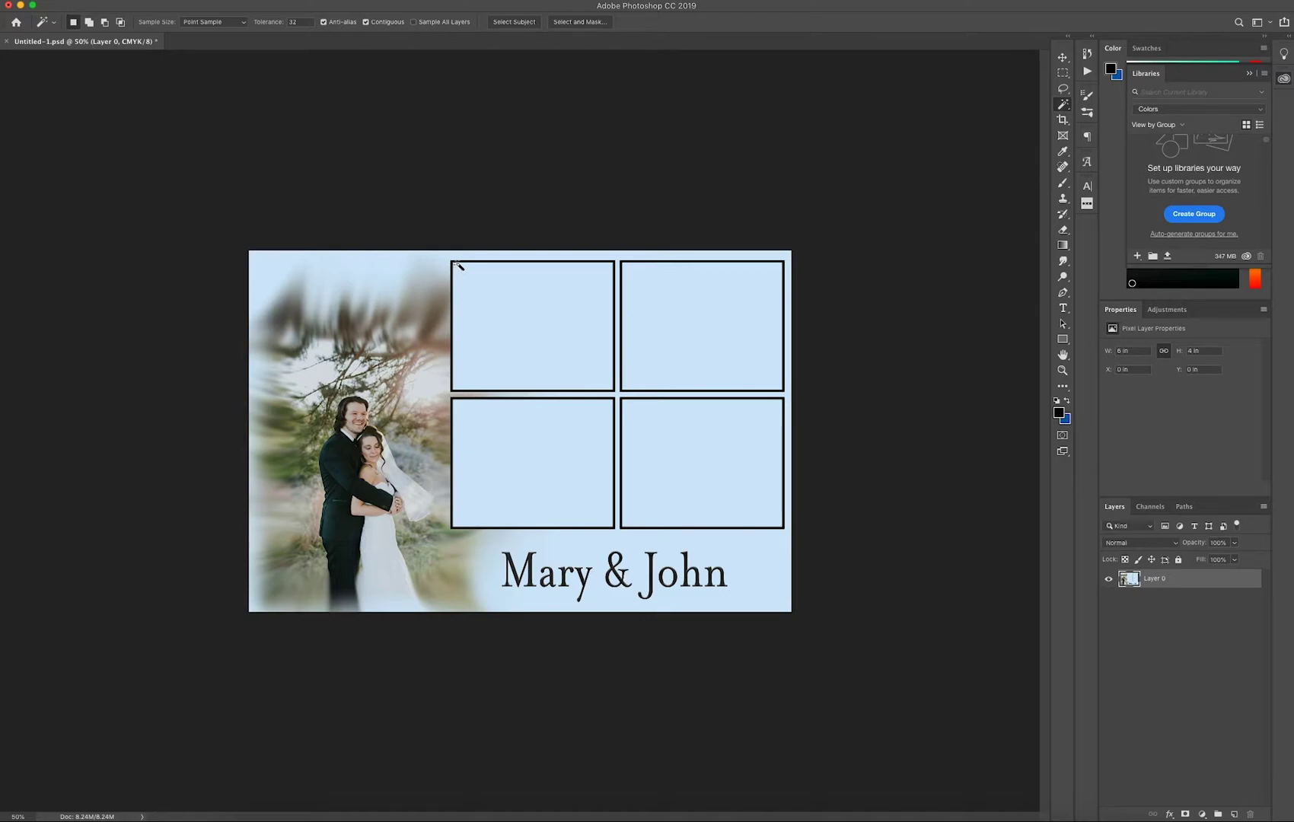
click(507, 319)
key(Delete)
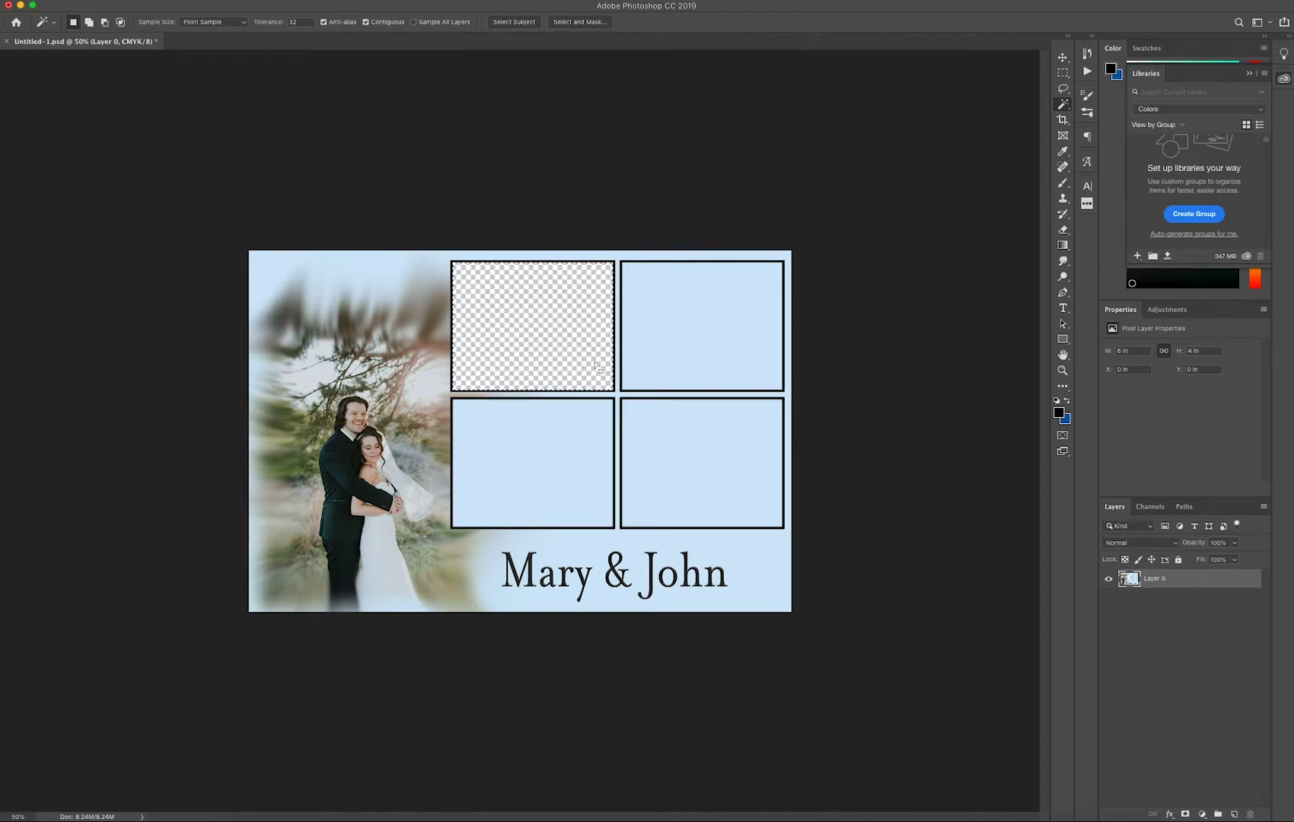
key(ctrl+d)
click(711, 326)
key(Delete)
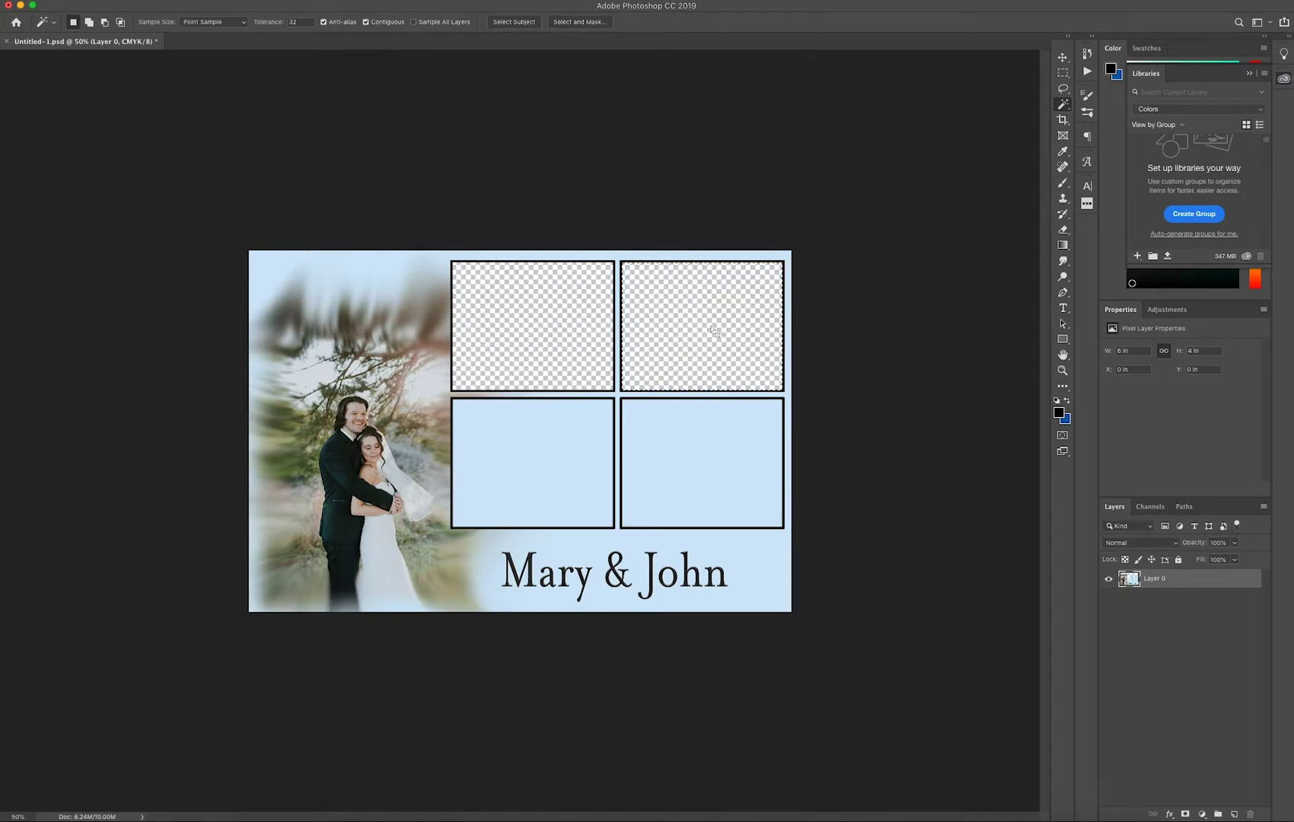
click(675, 484)
key(Delete)
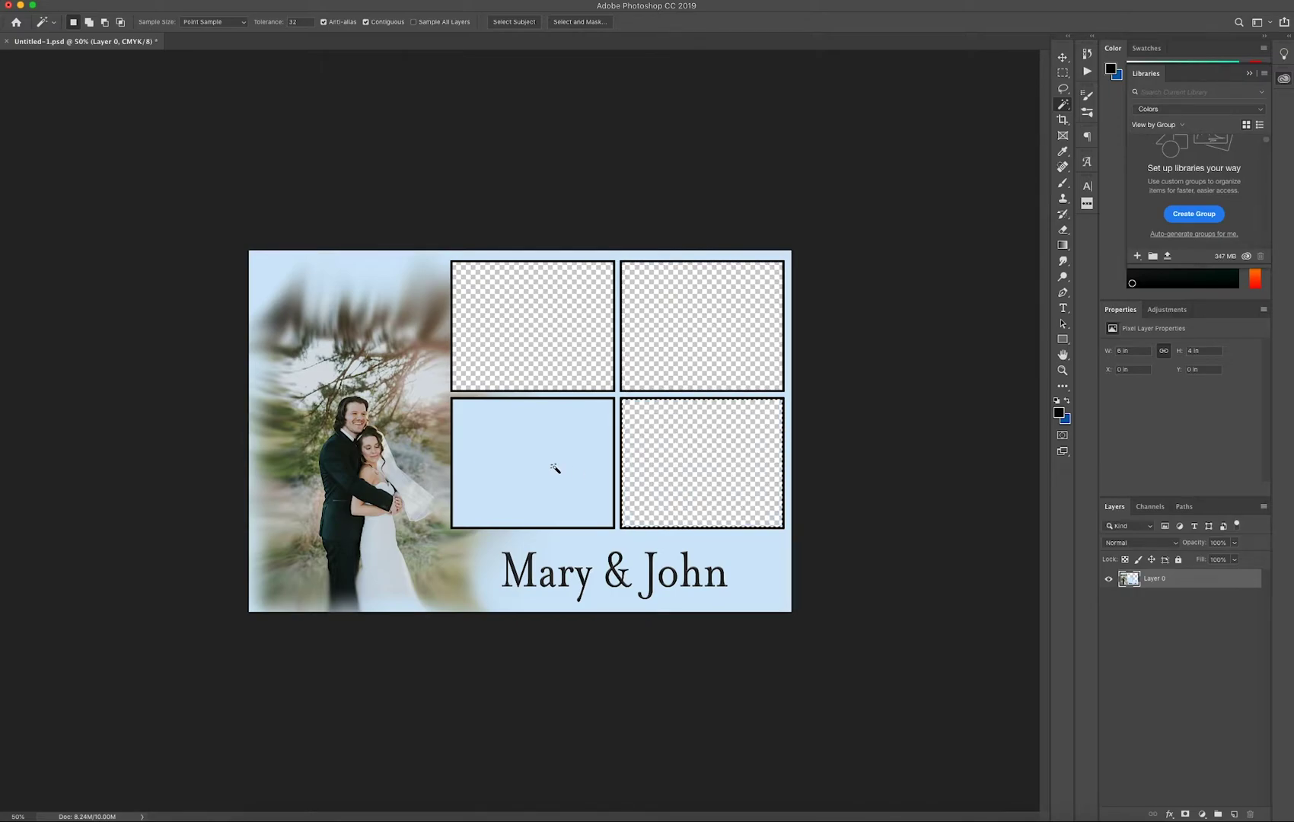
click(525, 462)
key(Delete)
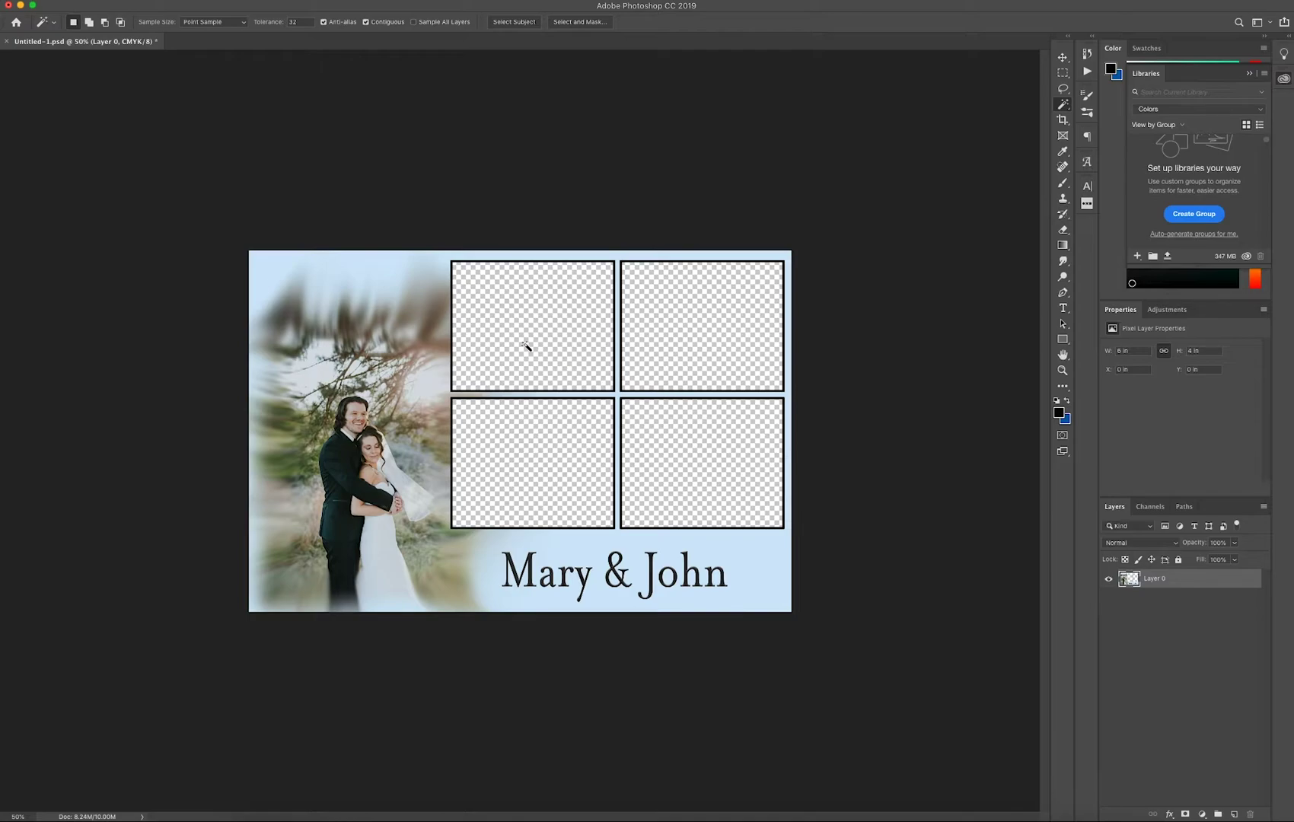
- Check the transparent boxes in the Save for Web preview and export the design as a PNG-24 named Untitled-1.png to the Desktop
click(1060, 59)
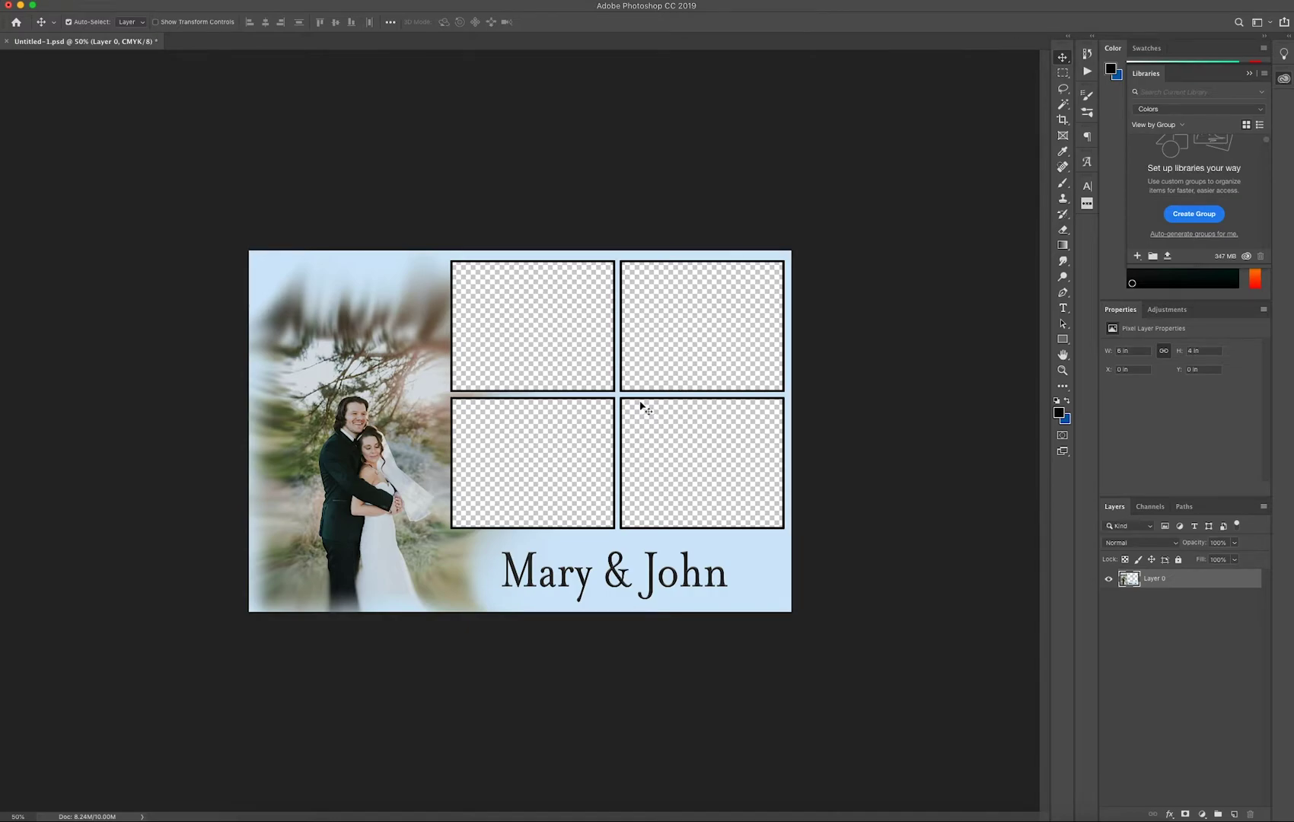
key(alt)
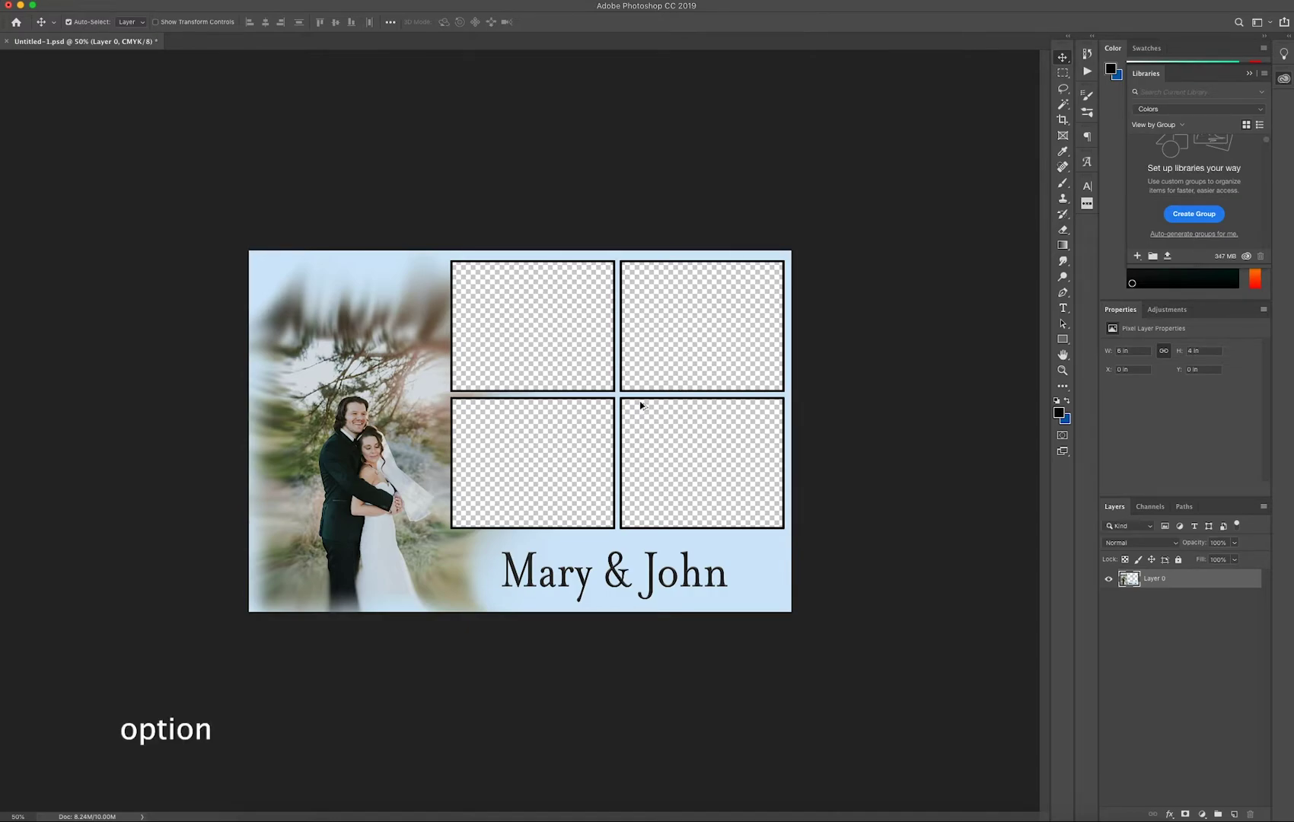
key(shift)
key(super)
key(alt+shift+super+s)
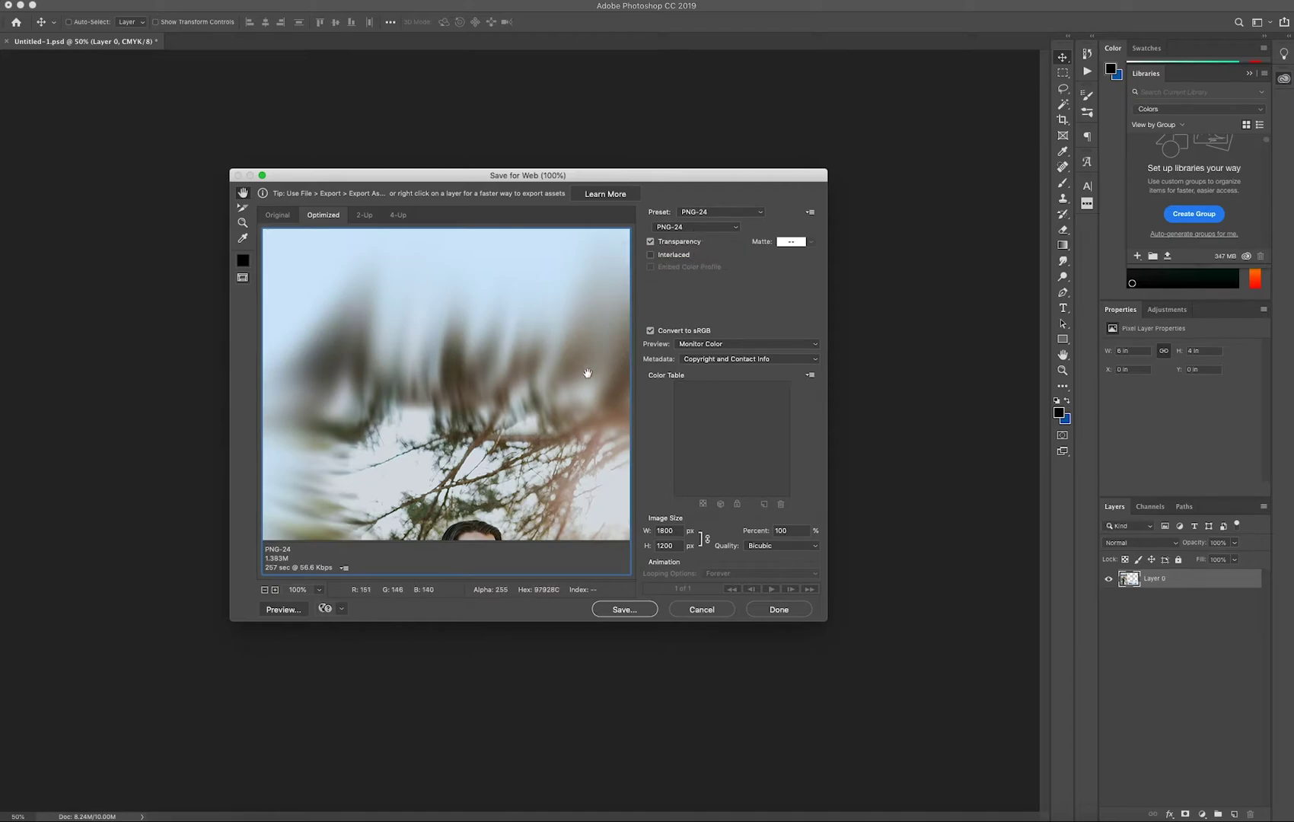
drag(549, 438, 384, 379)
drag(537, 338, 421, 390)
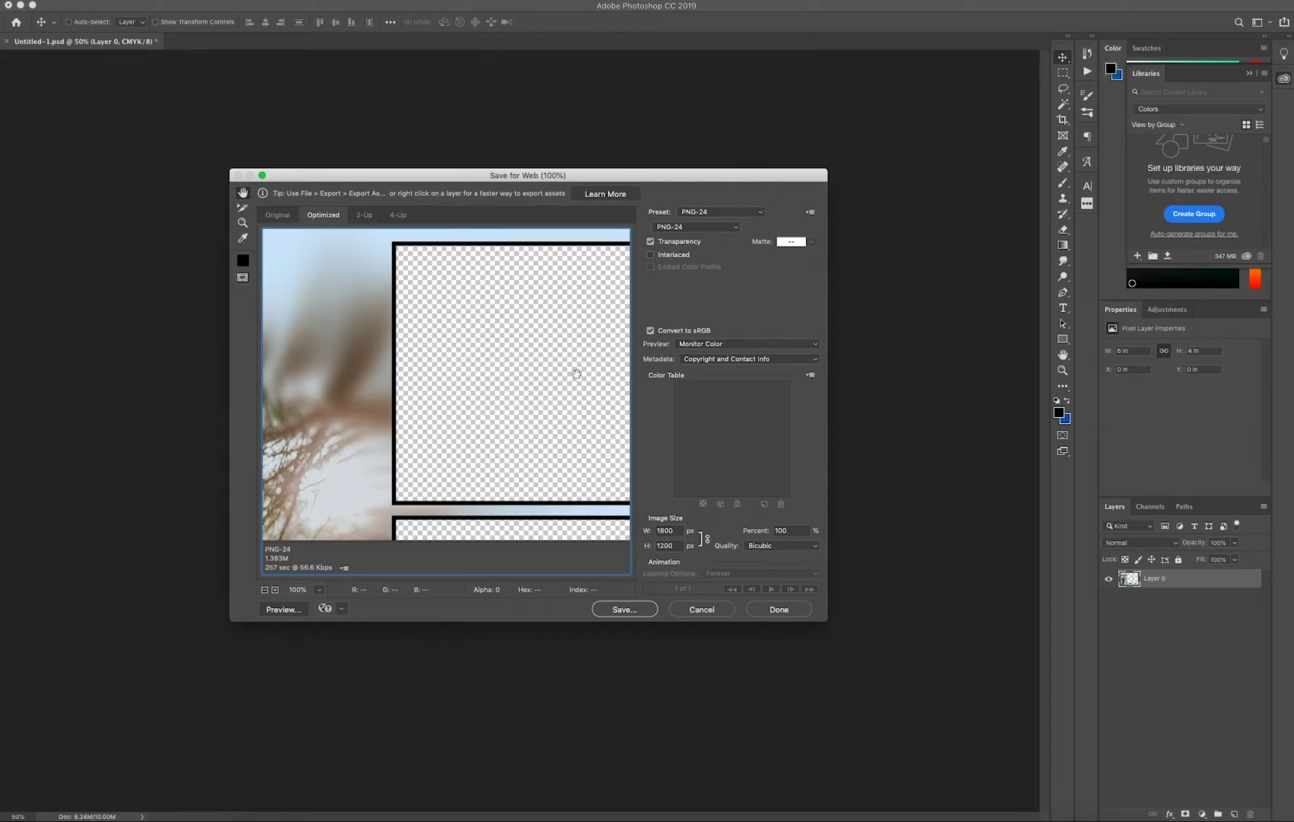
drag(578, 370, 456, 386)
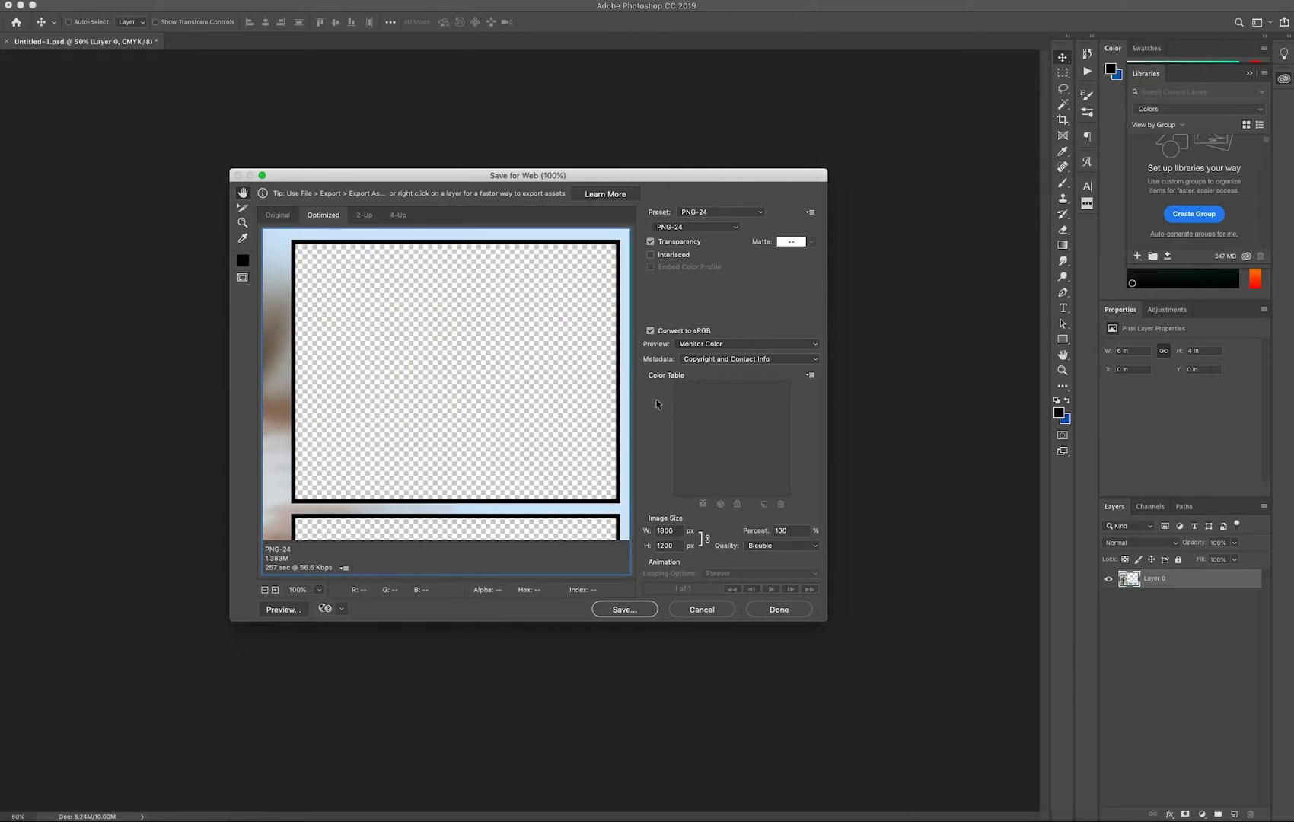
drag(557, 381, 561, 399)
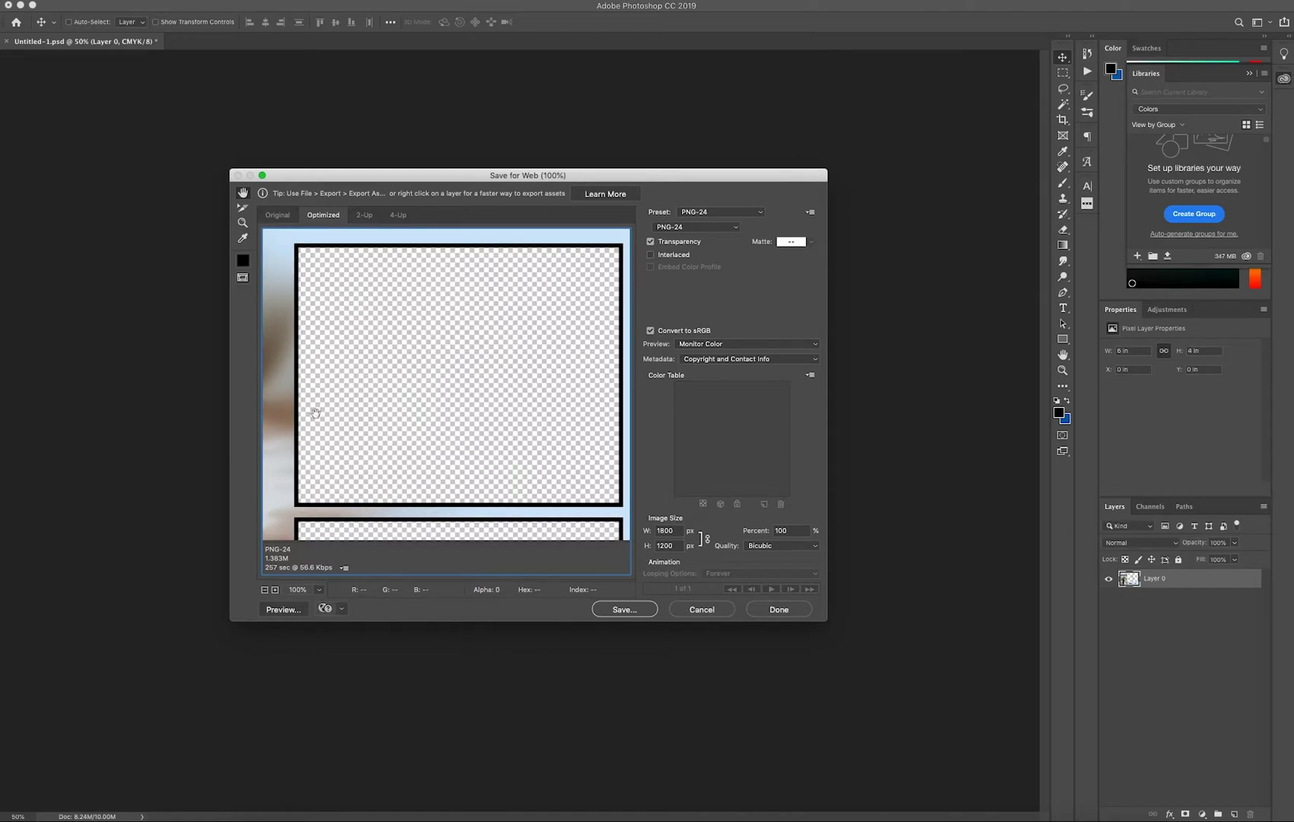
drag(315, 417, 387, 413)
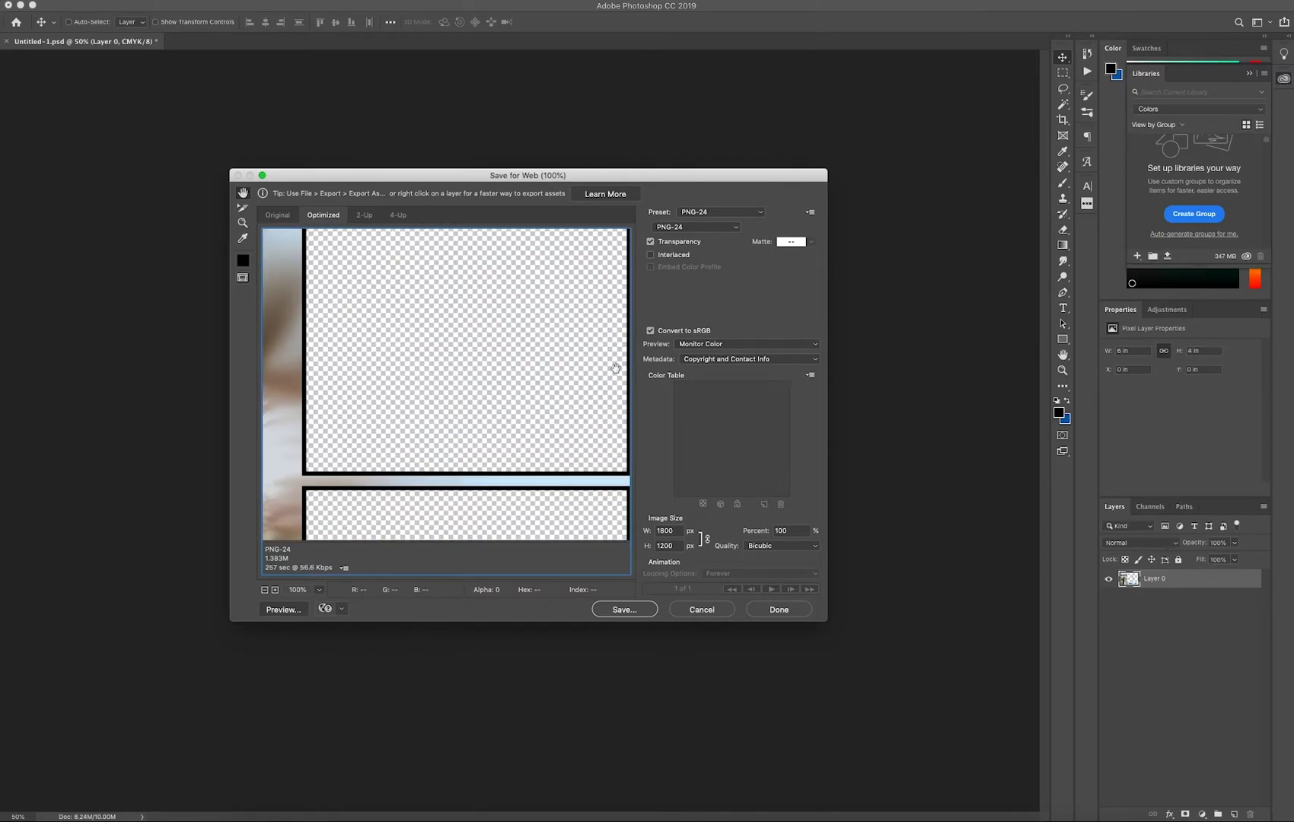
drag(615, 368, 558, 448)
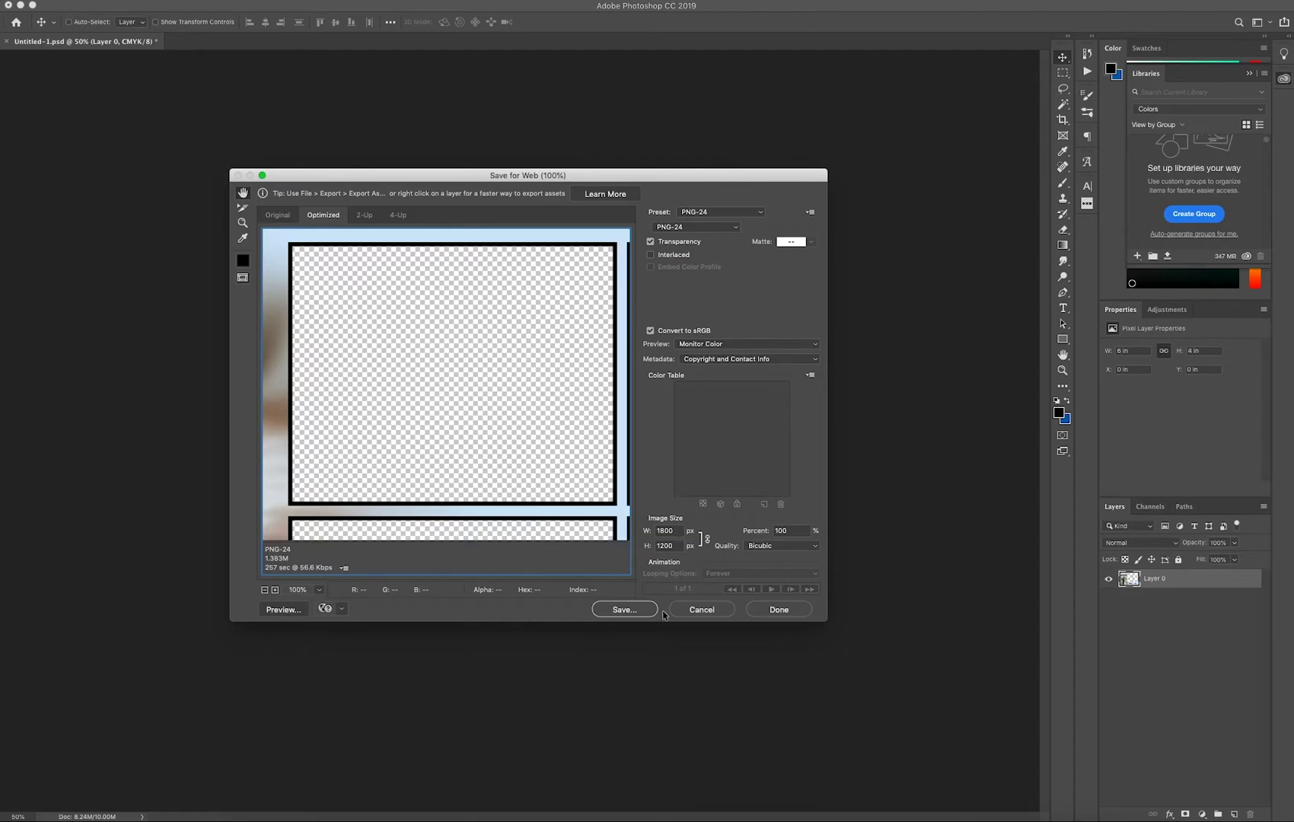
click(624, 609)
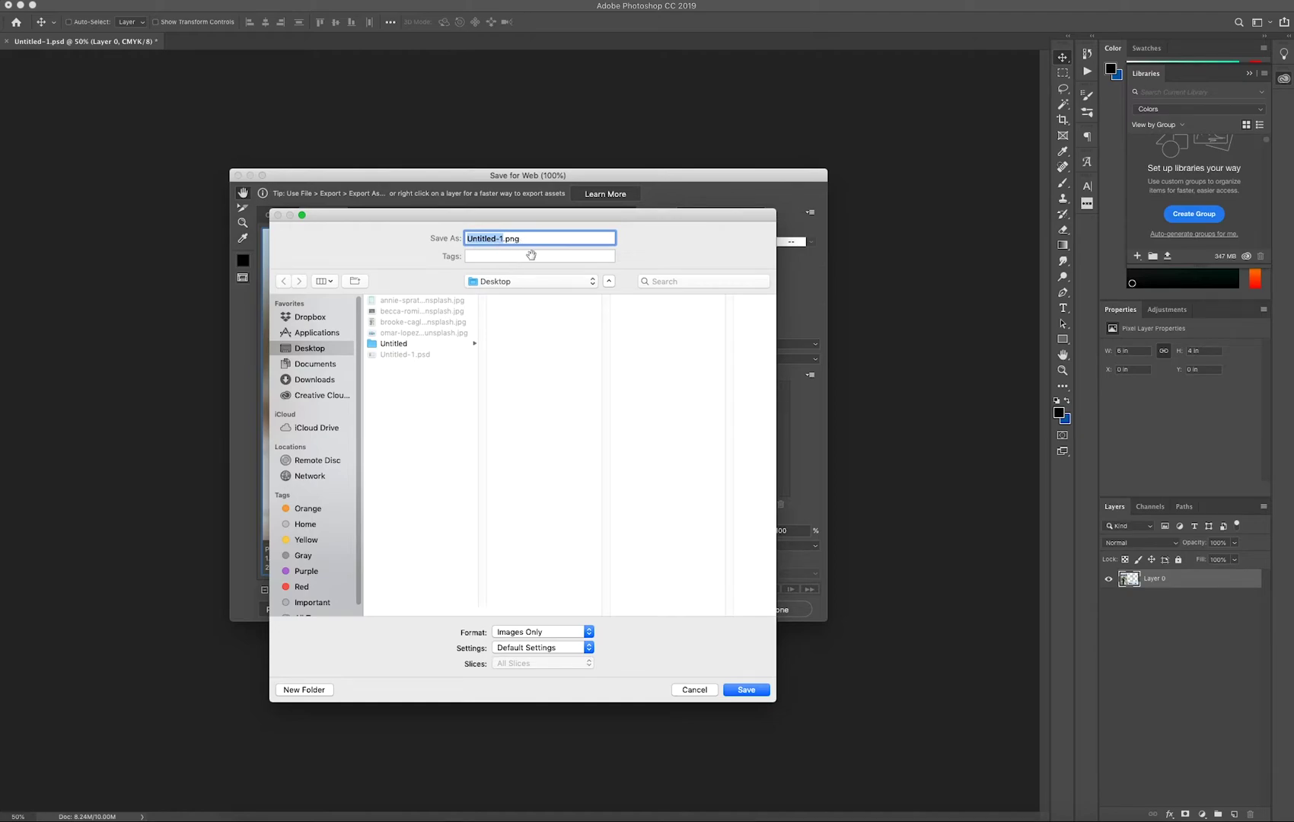
click(746, 690)
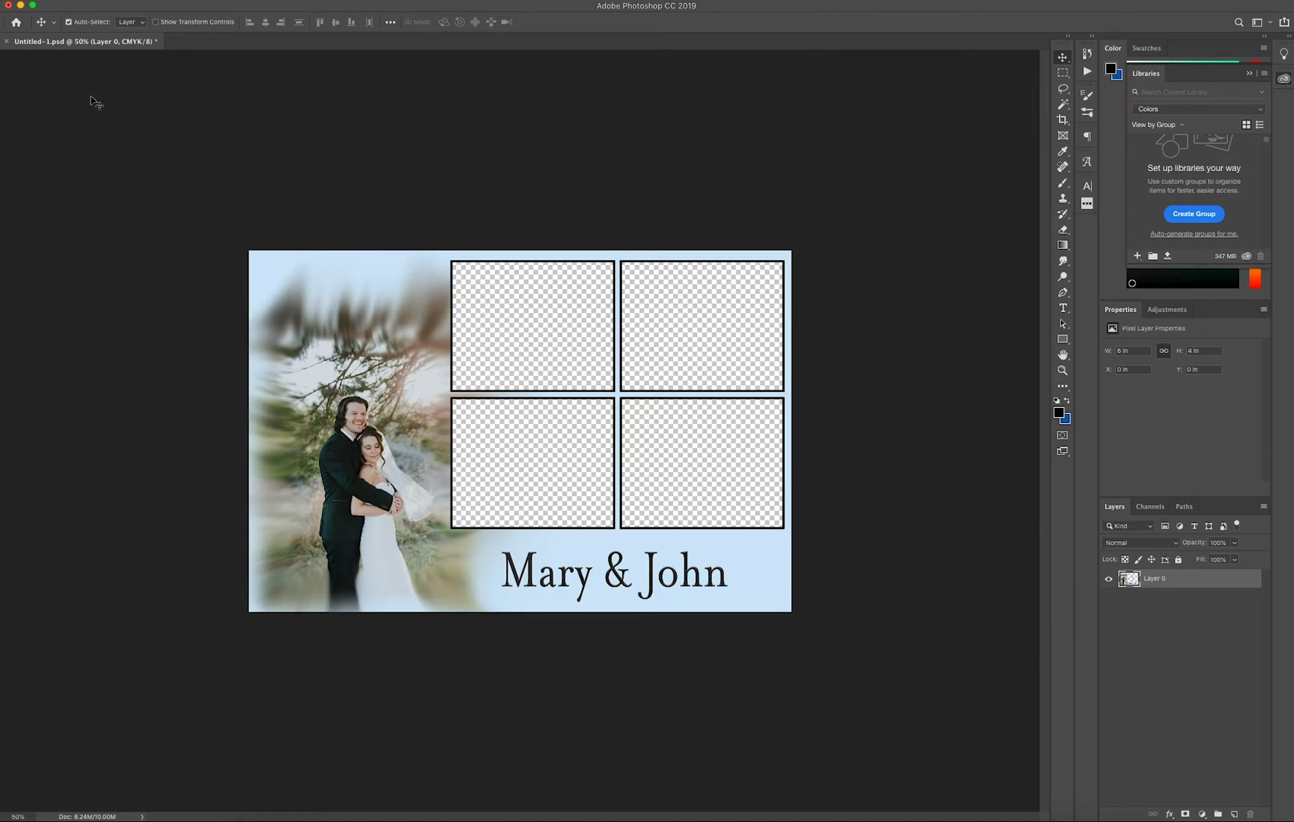
- Close the merged document without saving changes and reopen the layered Untitled-1.psd from the recent files
click(6, 41)
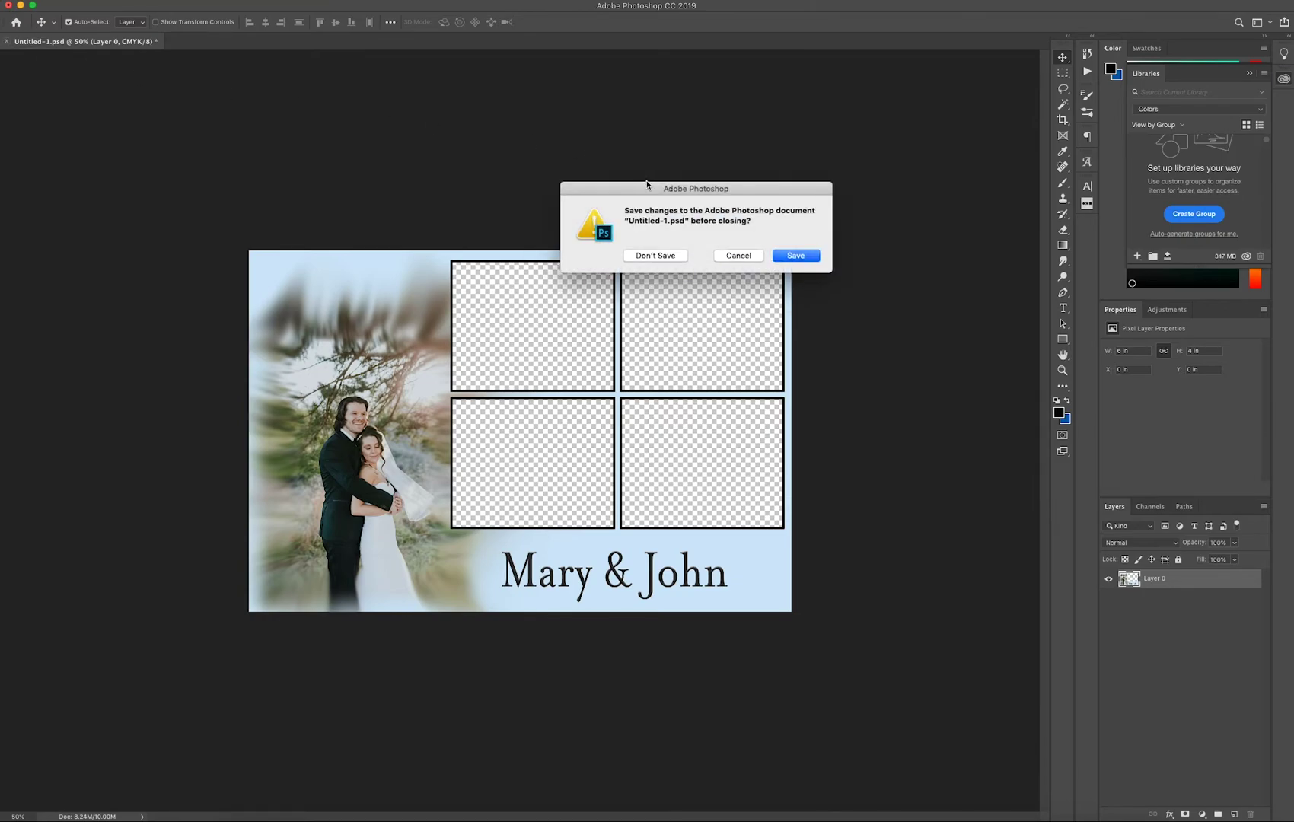
click(656, 256)
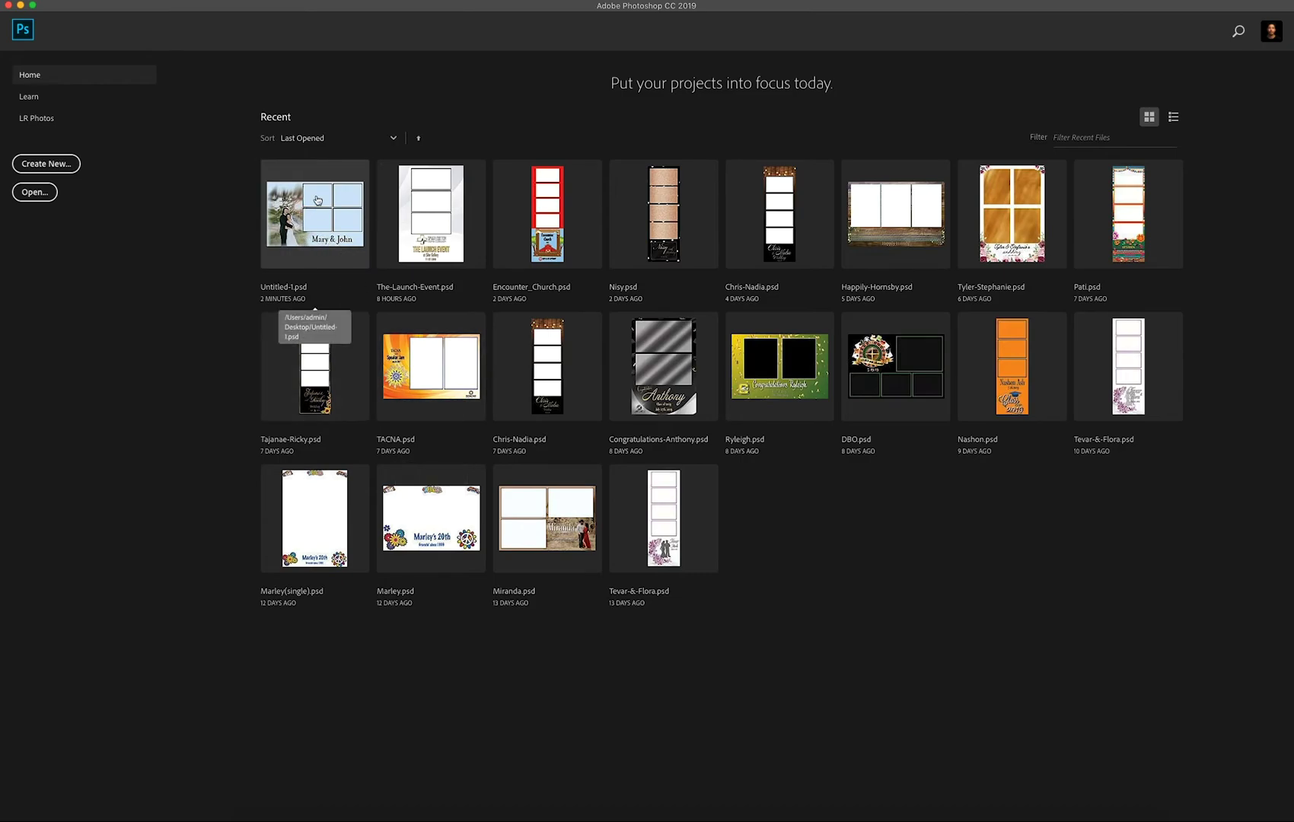
click(318, 235)
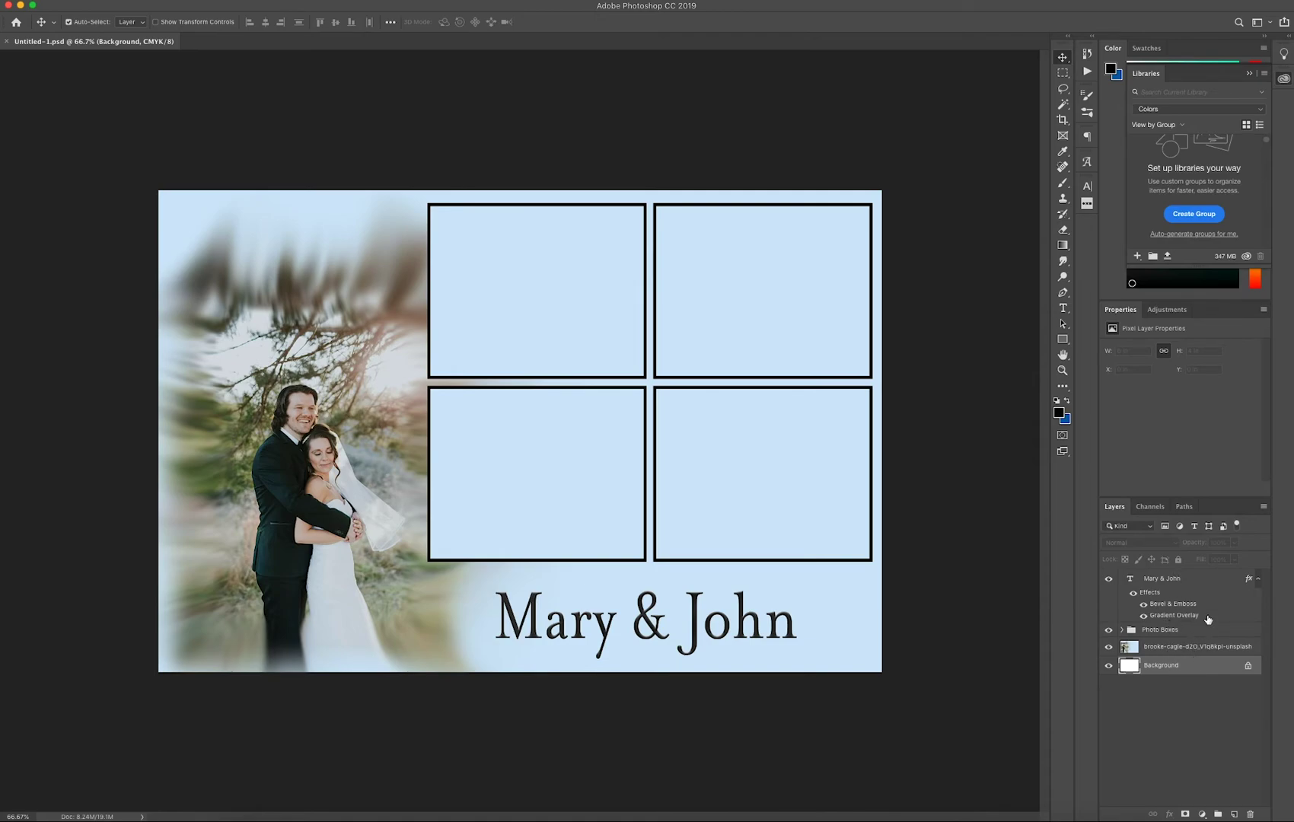
- Select the upper-left photo box in the reopened file to check its separate layer, and collapse the Photo Boxes group
click(574, 320)
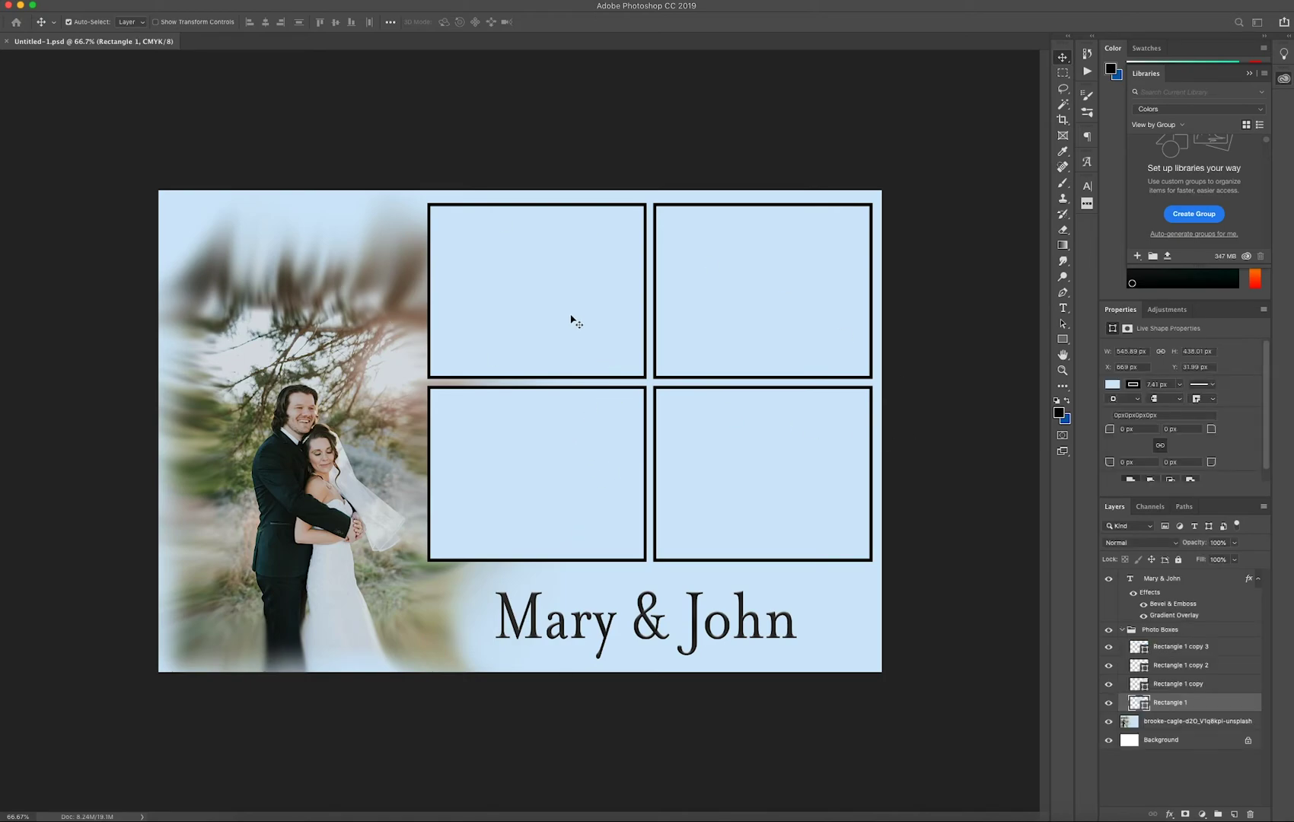
mouse_move(593, 302)
mouse_down()
mouse_move(419, 332)
mouse_move(318, 373)
mouse_move(396, 301)
mouse_move(589, 300)
mouse_up()
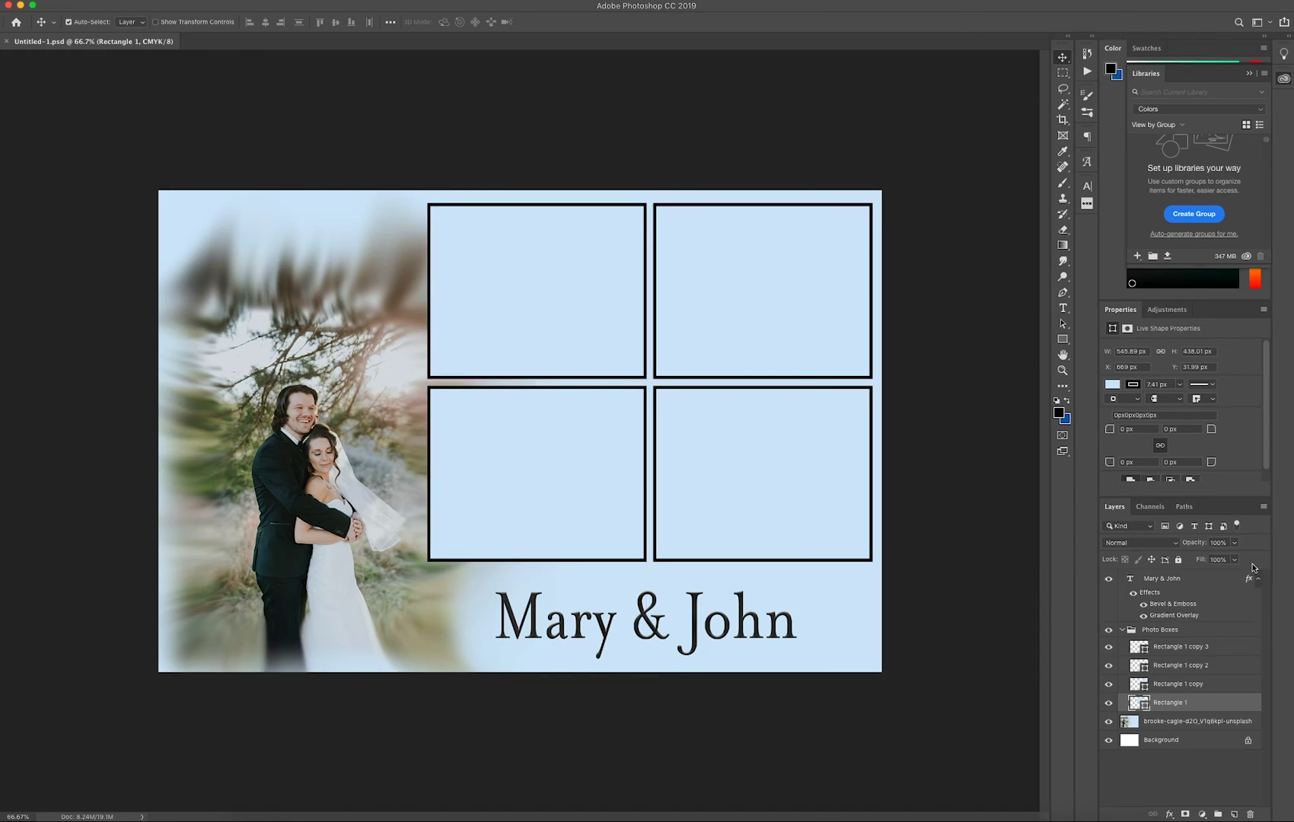
click(1122, 631)
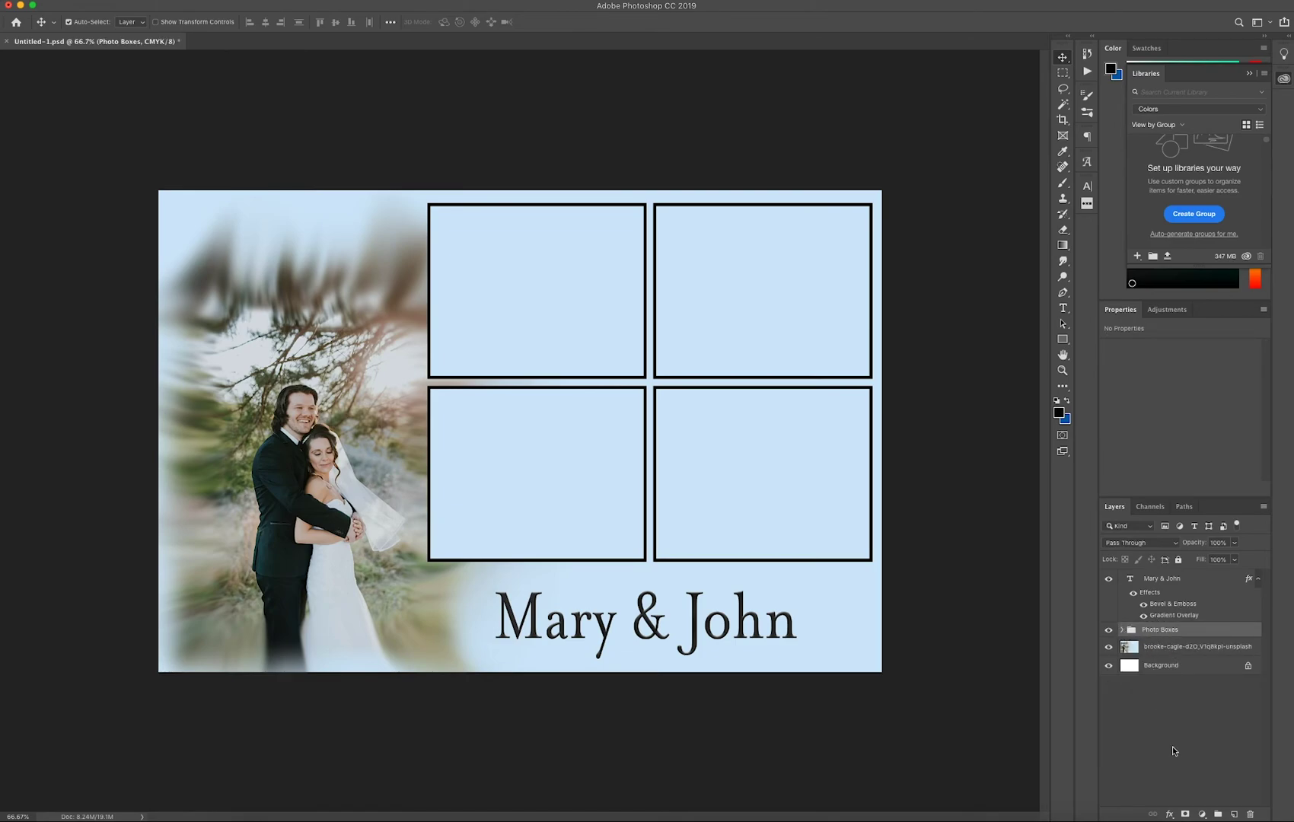